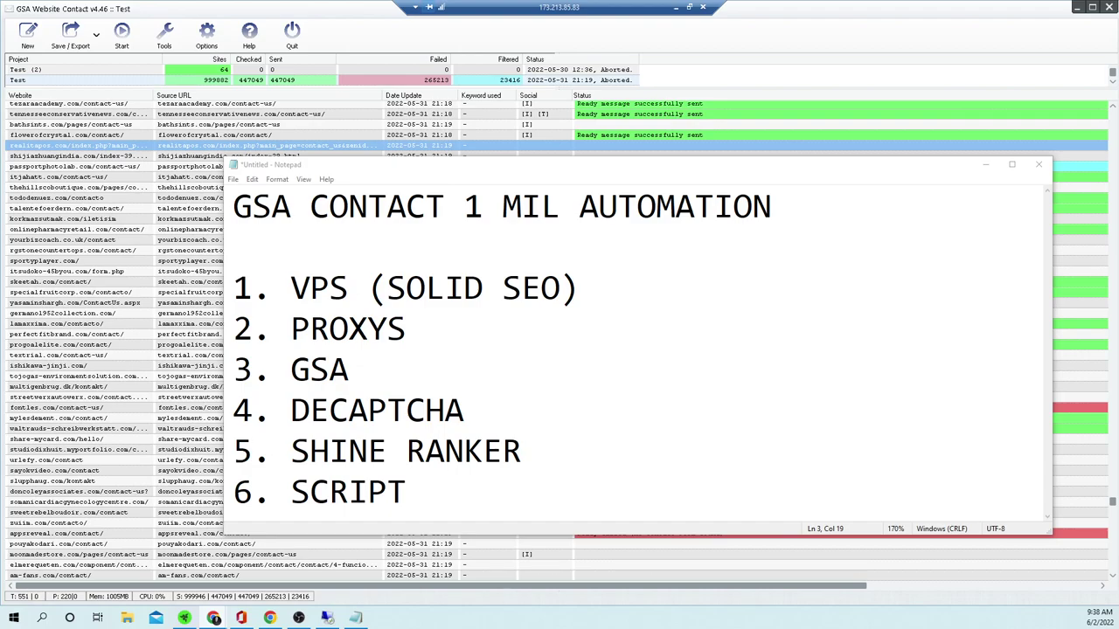
- Switch from the Notepad checklist to the Chase Reiner $1,000 giveaway page in Chrome
{"action": "key", "text": "alt+Tab"}
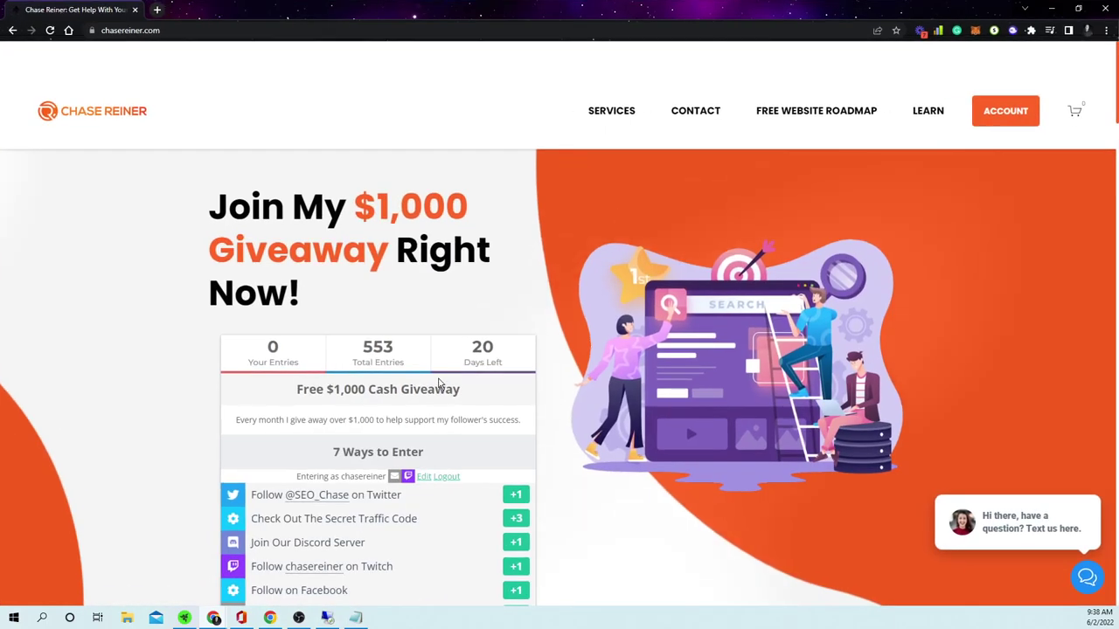
- Scroll through the giveaway's ways to enter, then return to the Notepad checklist
{"action": "scroll", "coordinate": [280, 341], "scroll_direction": "down", "scroll_amount": 2}
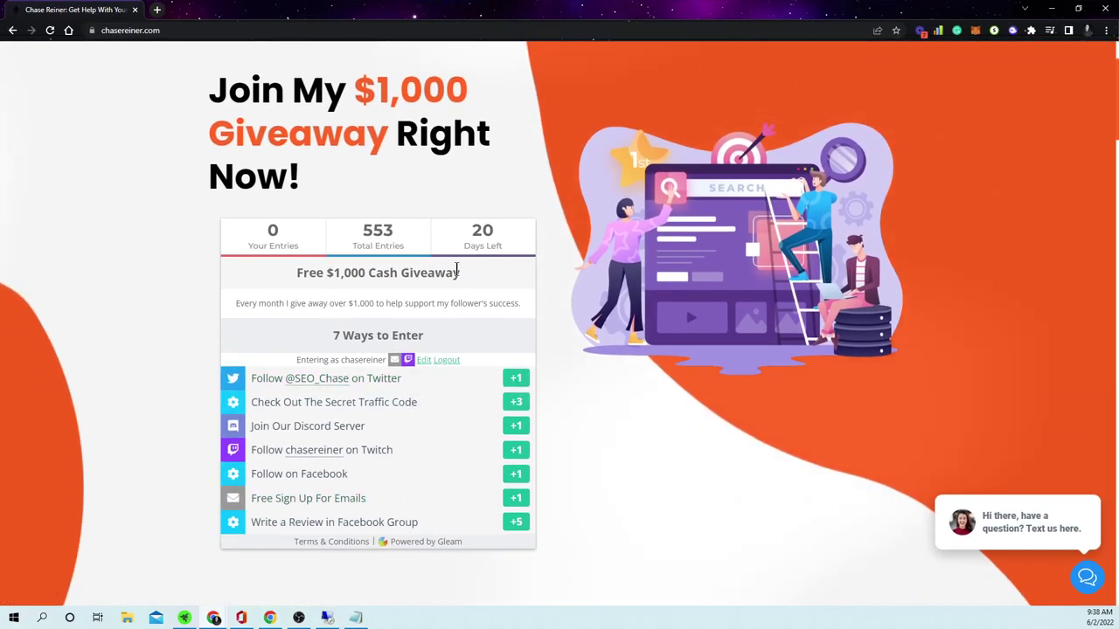
{"action": "scroll", "coordinate": [849, 55], "scroll_direction": "up", "scroll_amount": 2}
{"action": "key", "text": "alt+Tab"}
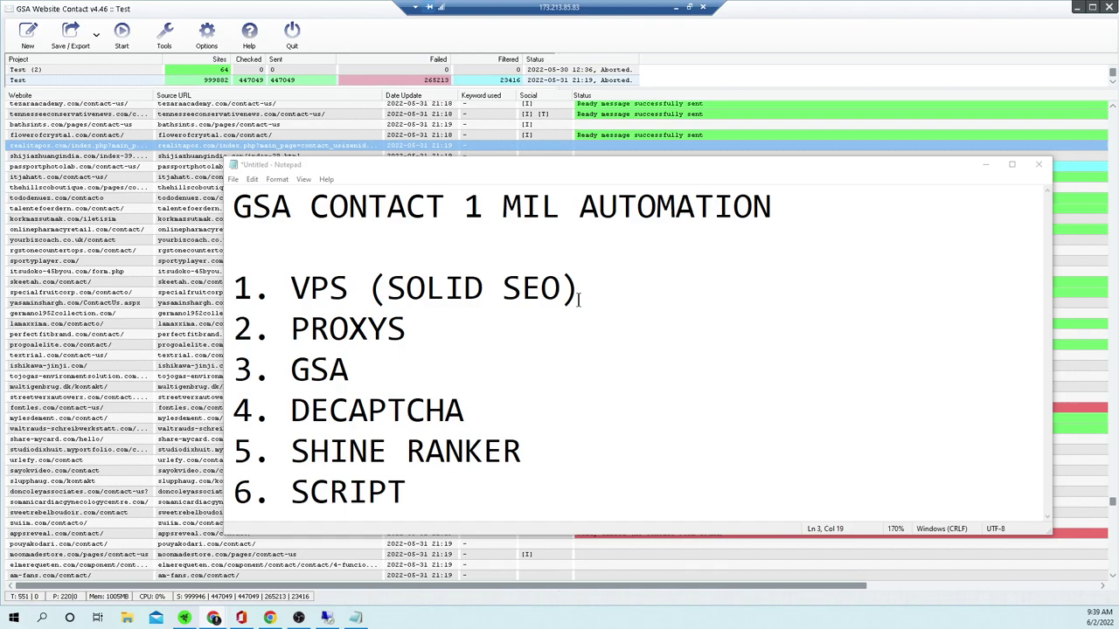
- Review the six checklist items by selecting text and glancing at the Help menu
{"action": "left_click_drag", "start_coordinate": [462, 252], "coordinate": [587, 476]}
{"action": "left_click", "coordinate": [645, 458]}
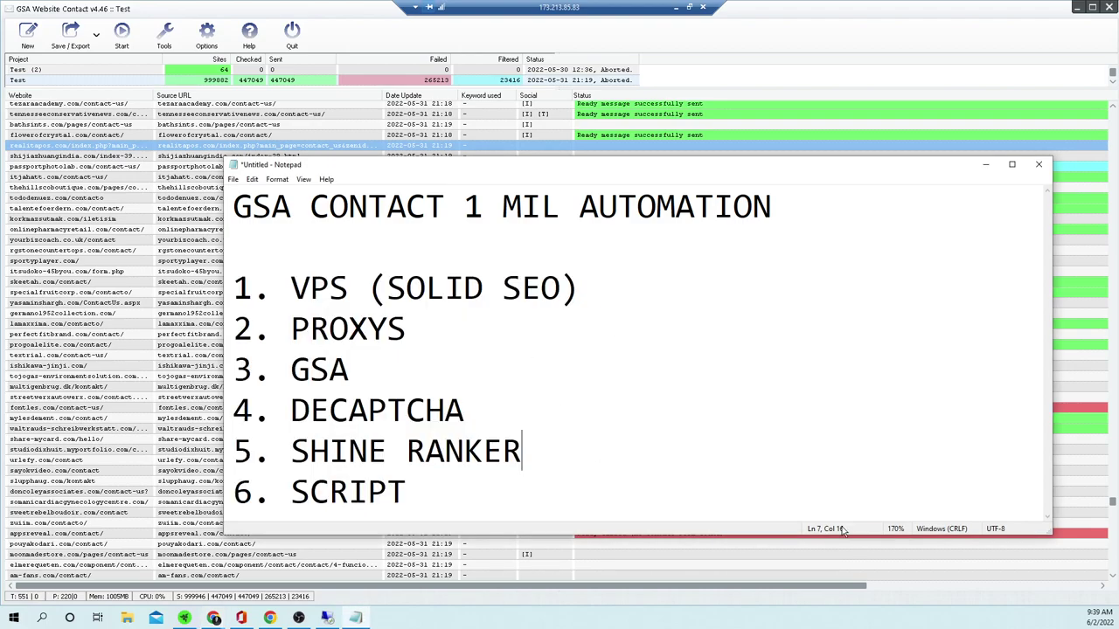
{"action": "left_click", "coordinate": [326, 179]}
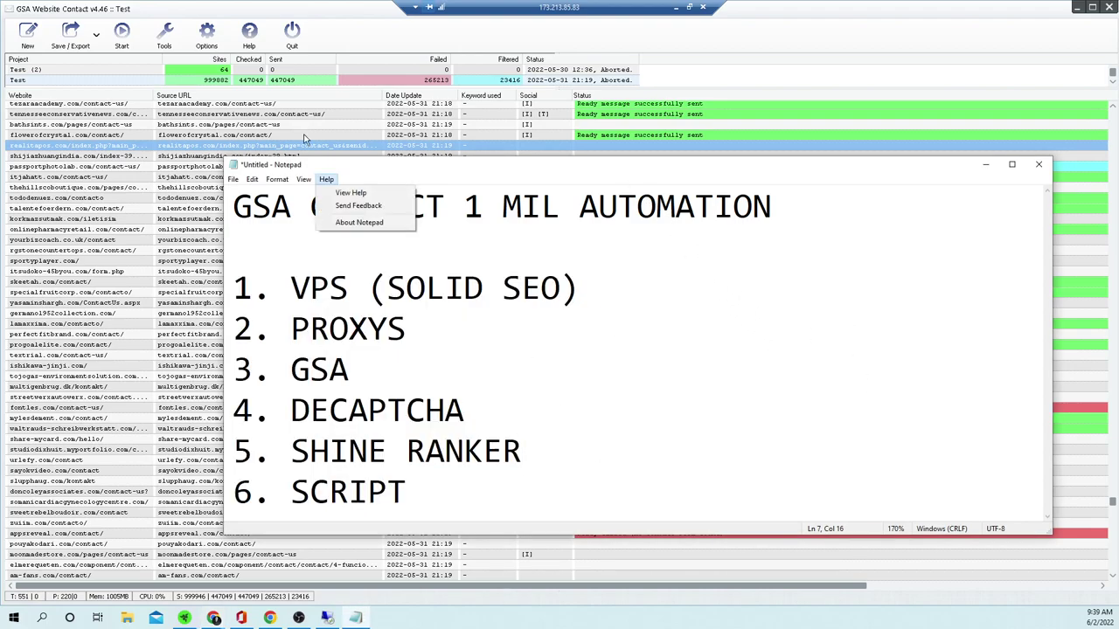
{"action": "left_click", "coordinate": [498, 212]}
{"action": "left_click", "coordinate": [599, 313]}
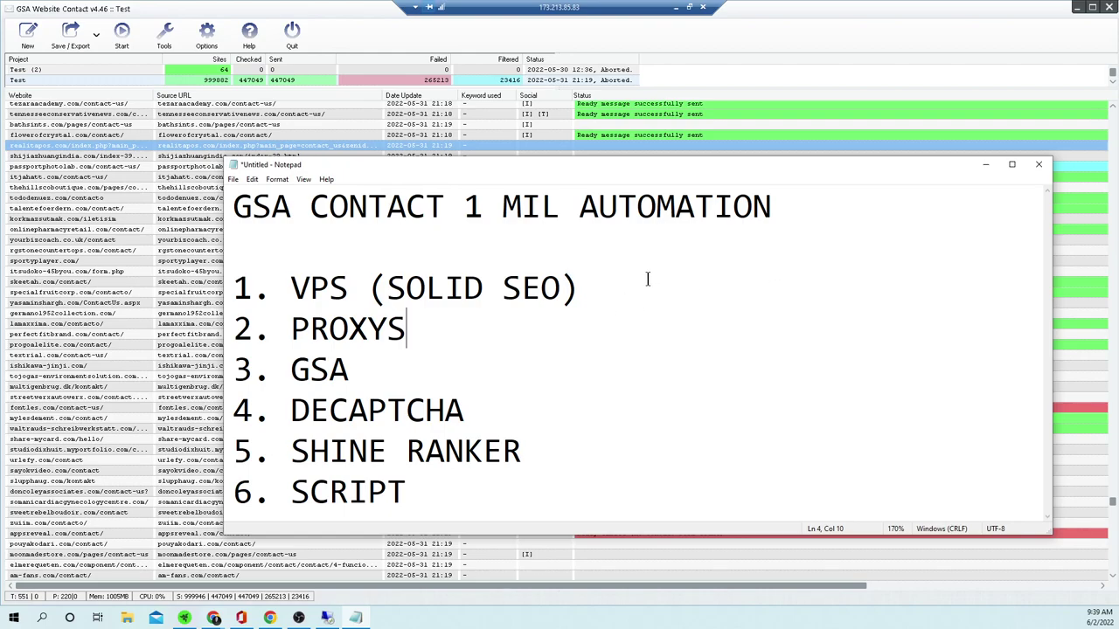
{"action": "left_click_drag", "start_coordinate": [649, 278], "coordinate": [318, 269]}
{"action": "left_click", "coordinate": [318, 270]}
- Shift the Notepad window left and highlight the VPS (SOLID SEO) item
{"action": "left_click_drag", "start_coordinate": [837, 170], "coordinate": [823, 158]}
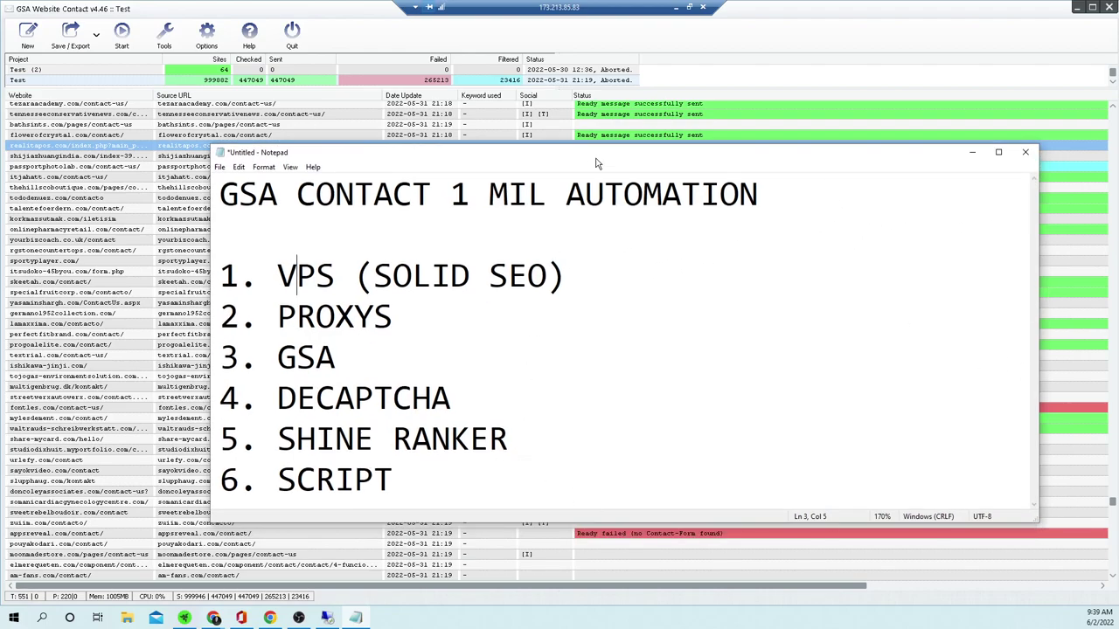
{"action": "left_click_drag", "start_coordinate": [595, 158], "coordinate": [557, 148]}
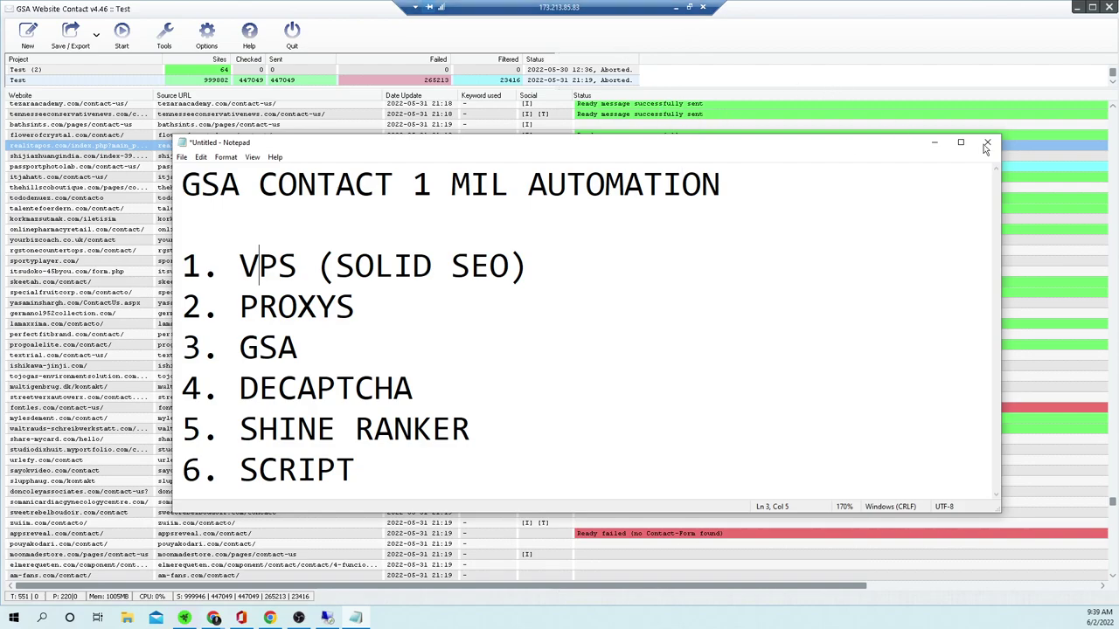
{"action": "left_click_drag", "start_coordinate": [236, 271], "coordinate": [597, 268]}
{"action": "left_click", "coordinate": [602, 267]}
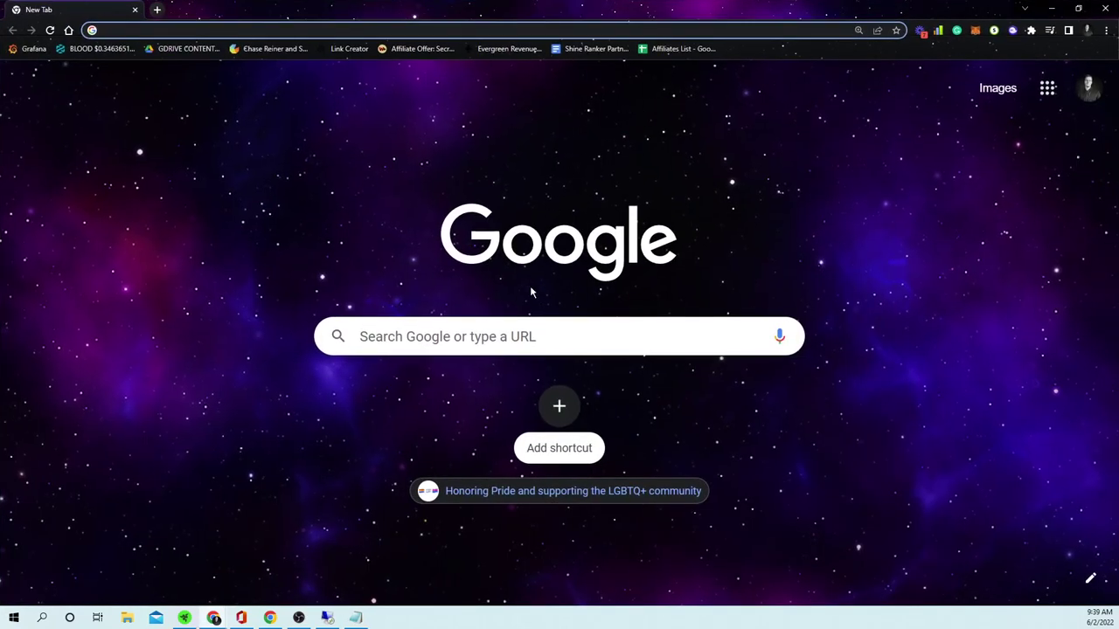
- Search Google for 'solid seo vps' and open the SolidSeoVPS homepage result
{"action": "type", "text": "solid vep"}
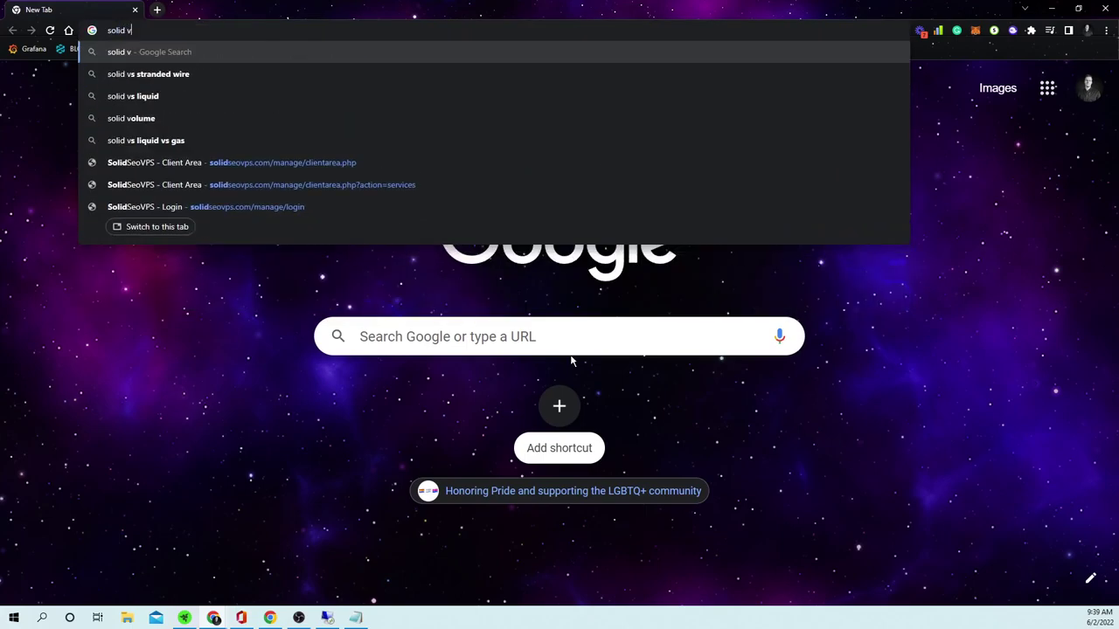
{"action": "key", "text": "BackSpace"}
{"action": "key", "text": "BackSpace"}
{"action": "key", "text": "BackSpace"}
{"action": "key", "text": "BackSpace"}
{"action": "type", "text": "seo vps"}
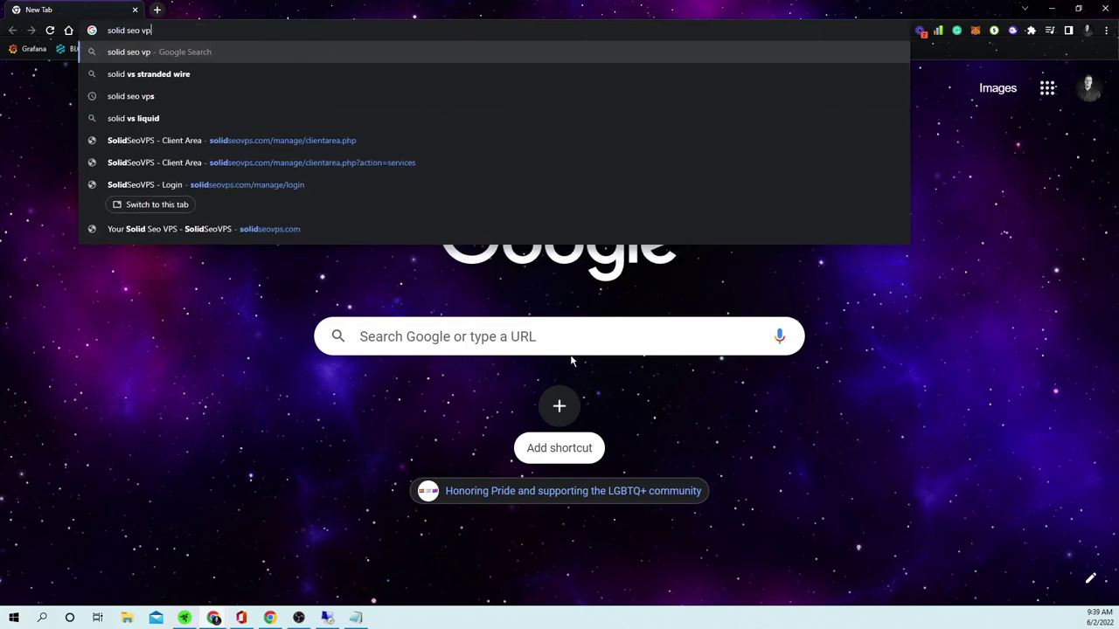
{"action": "key", "text": "Return"}
{"action": "scroll", "coordinate": [167, 183], "scroll_direction": "down", "scroll_amount": 2}
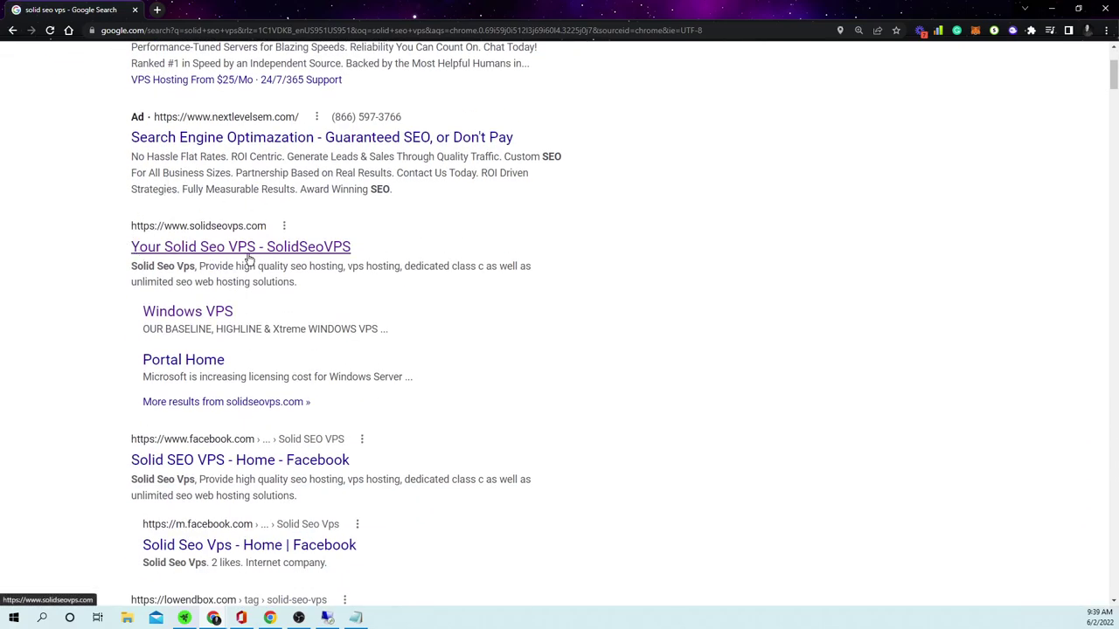
{"action": "left_click", "coordinate": [285, 248]}
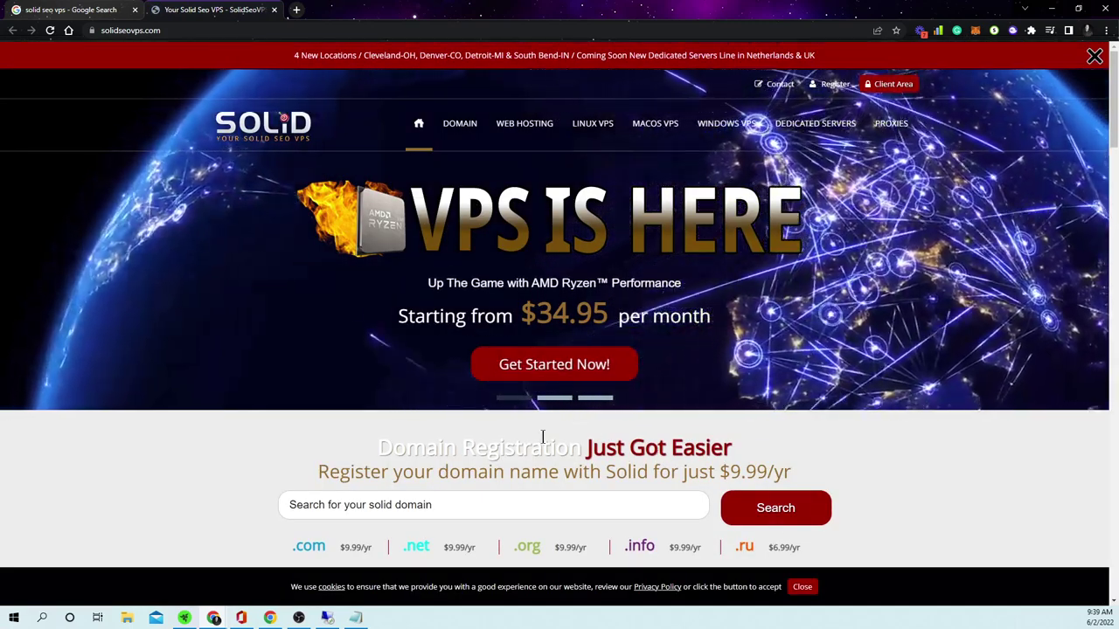
- Go to Ryzen VPS plans and order the RZNSSD-16GB plan at $84.95 monthly
{"action": "mouse_move", "coordinate": [699, 127]}
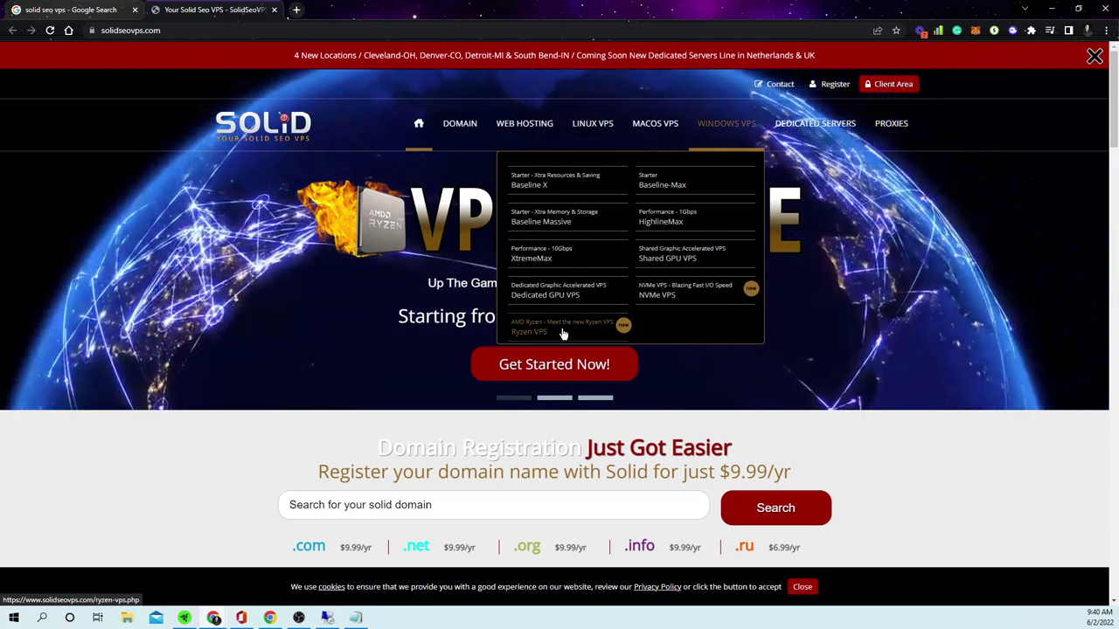
{"action": "left_click", "coordinate": [562, 331]}
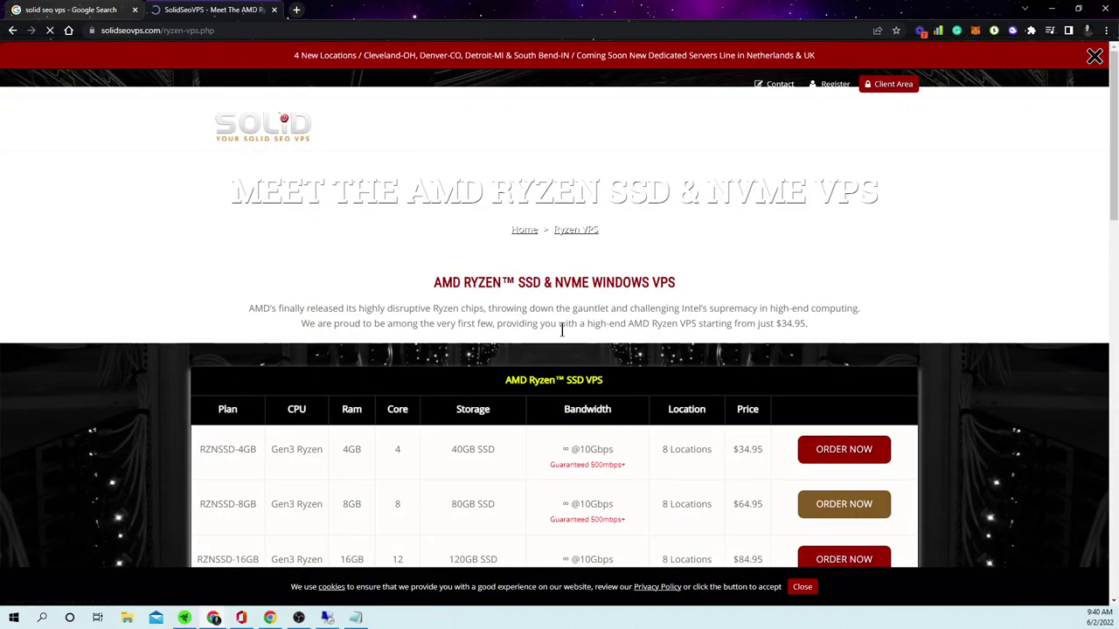
{"action": "scroll", "coordinate": [664, 315], "scroll_direction": "down", "scroll_amount": 3}
{"action": "scroll", "coordinate": [555, 387], "scroll_direction": "down", "scroll_amount": 2}
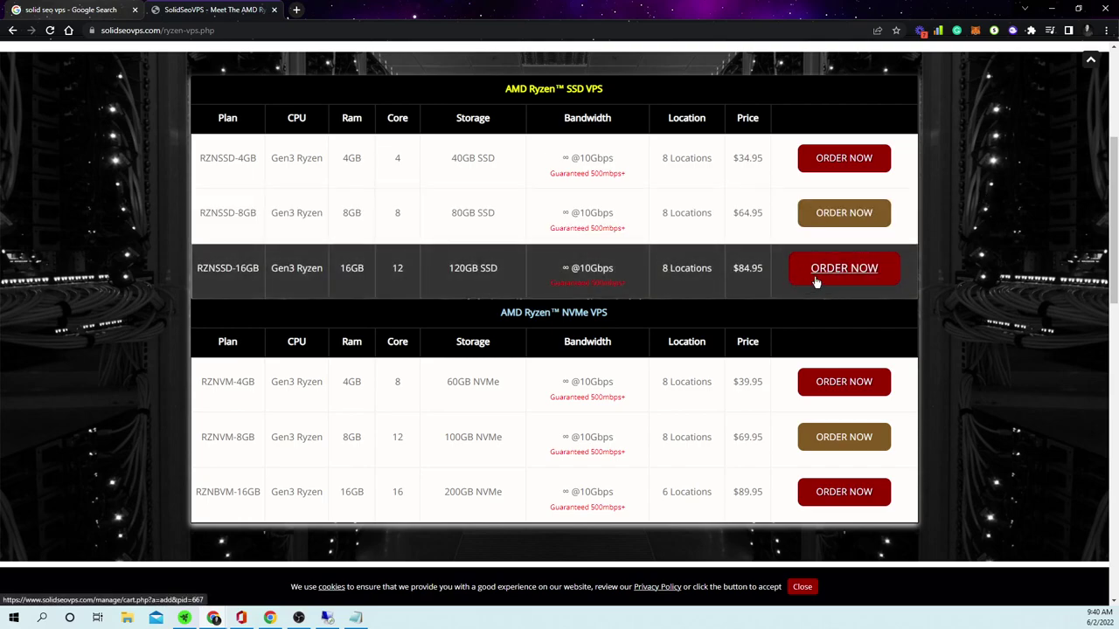
{"action": "left_click", "coordinate": [815, 281]}
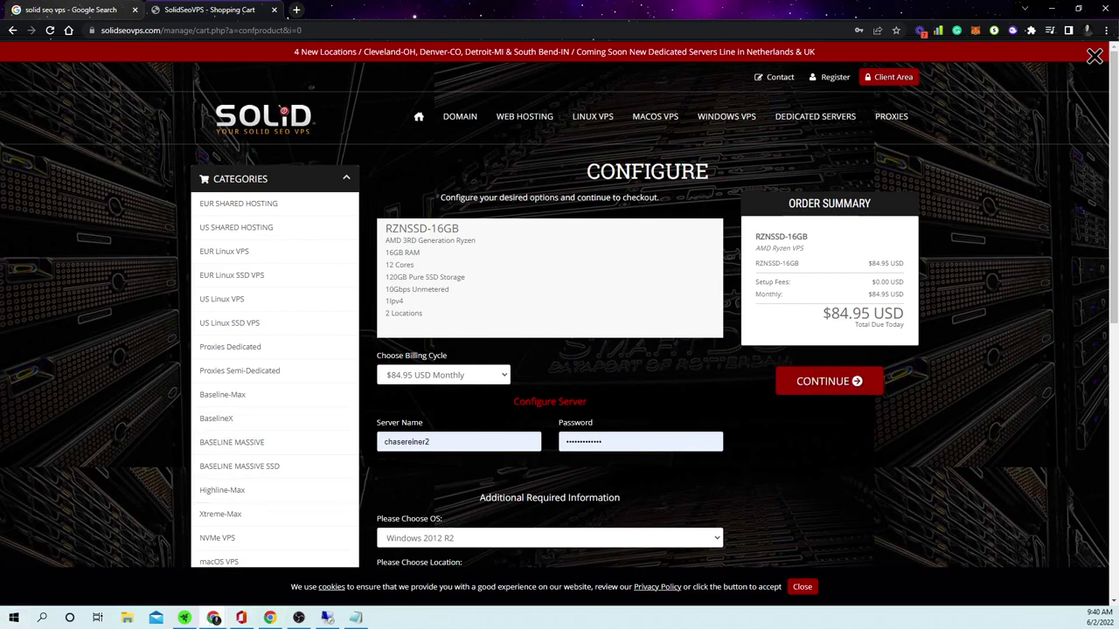
- Insert blank lines under the VPS (SOLID SEO) item and type 'IP:'
{"action": "key", "text": "alt+Tab"}
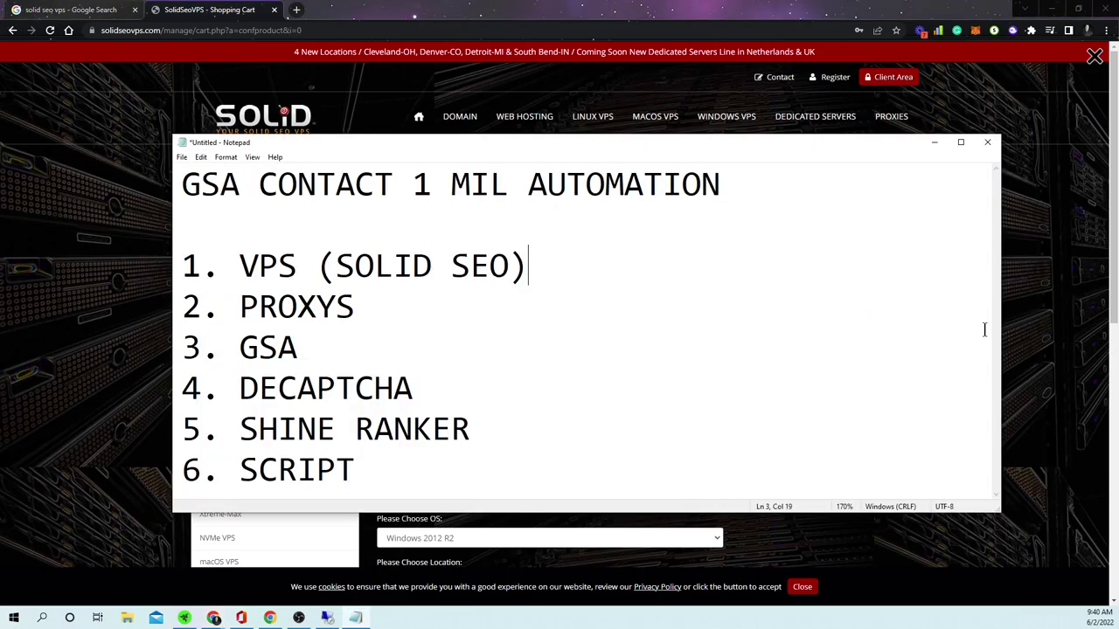
{"action": "key", "text": "Return"}
{"action": "key", "text": "Return"}
{"action": "key", "text": "Return"}
{"action": "key", "text": "Return"}
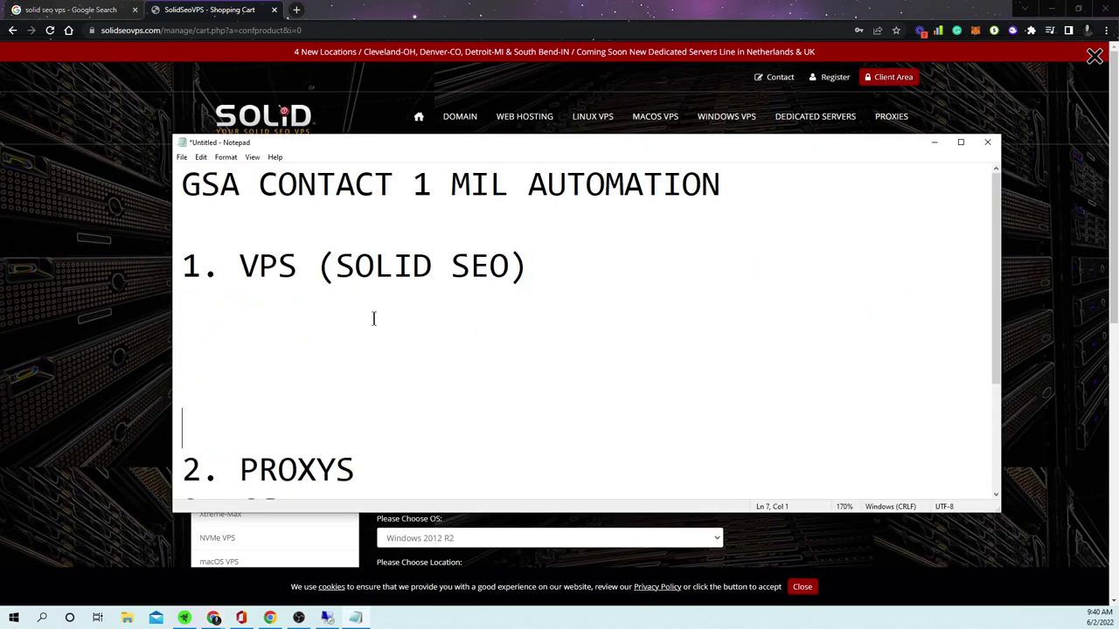
{"action": "key", "text": "Up"}
{"action": "key", "text": "Up"}
{"action": "key", "text": "Up"}
{"action": "key", "text": "Return"}
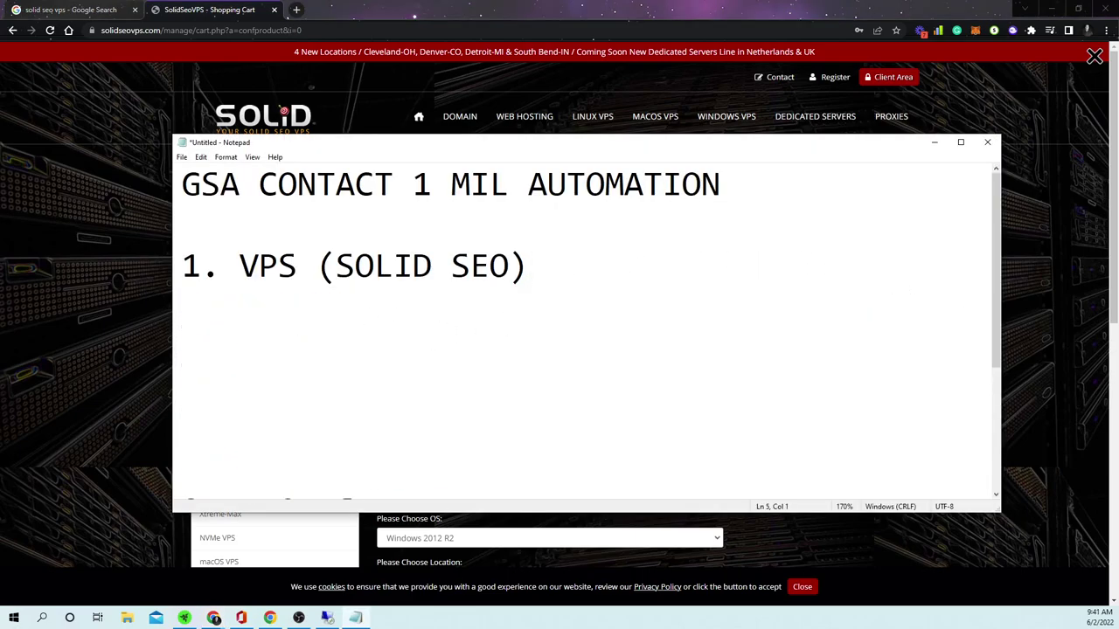
{"action": "type", "text": "USNER"}
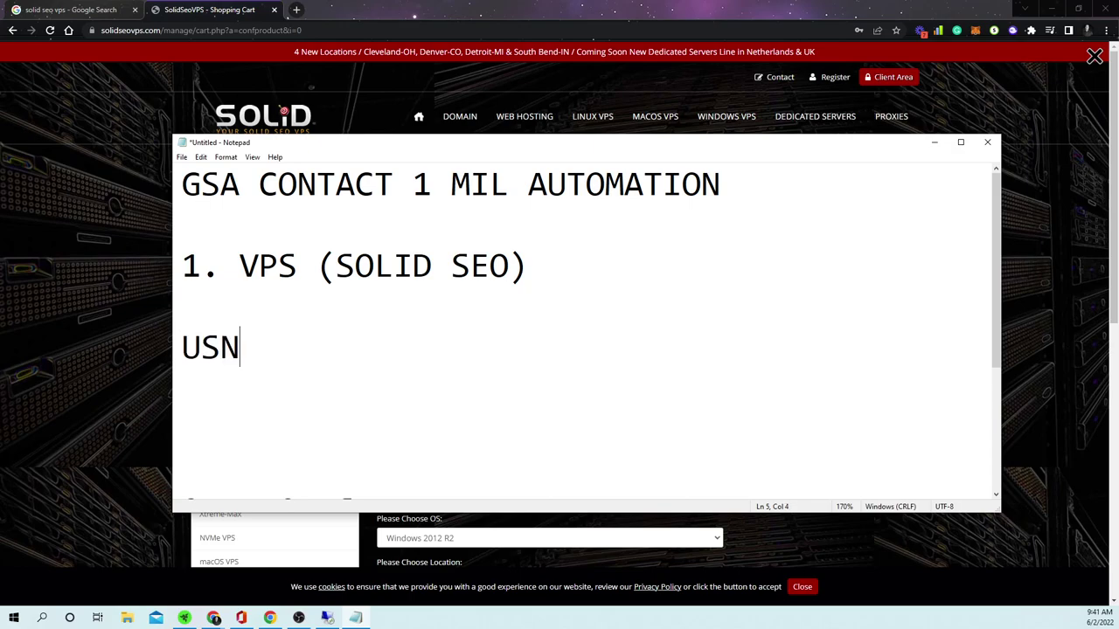
{"action": "key", "text": "BackSpace"}
{"action": "key", "text": "BackSpace"}
{"action": "key", "text": "BackSpace"}
{"action": "key", "text": "BackSpace"}
- Add 'USERNAME:' and 'PASSWORD:' lines beneath the IP: line
{"action": "key", "text": "BackSpace"}
{"action": "type", "text": "IP:"}
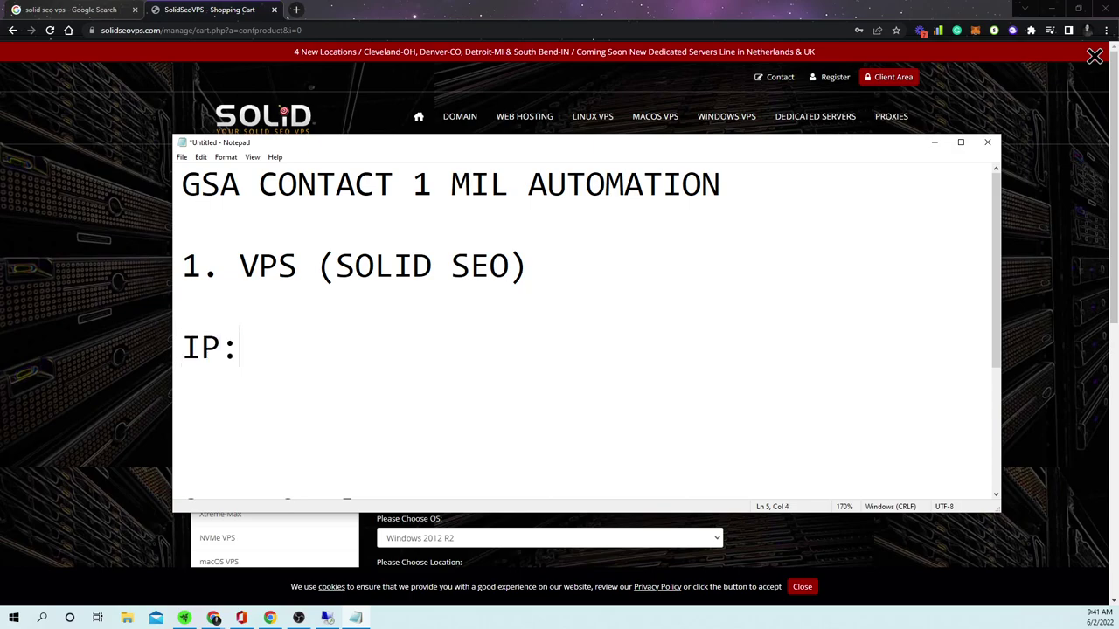
{"action": "key", "text": "Return"}
{"action": "type", "text": "USEN"}
{"action": "key", "text": "BackSpace"}
{"action": "type", "text": "RNAME"}
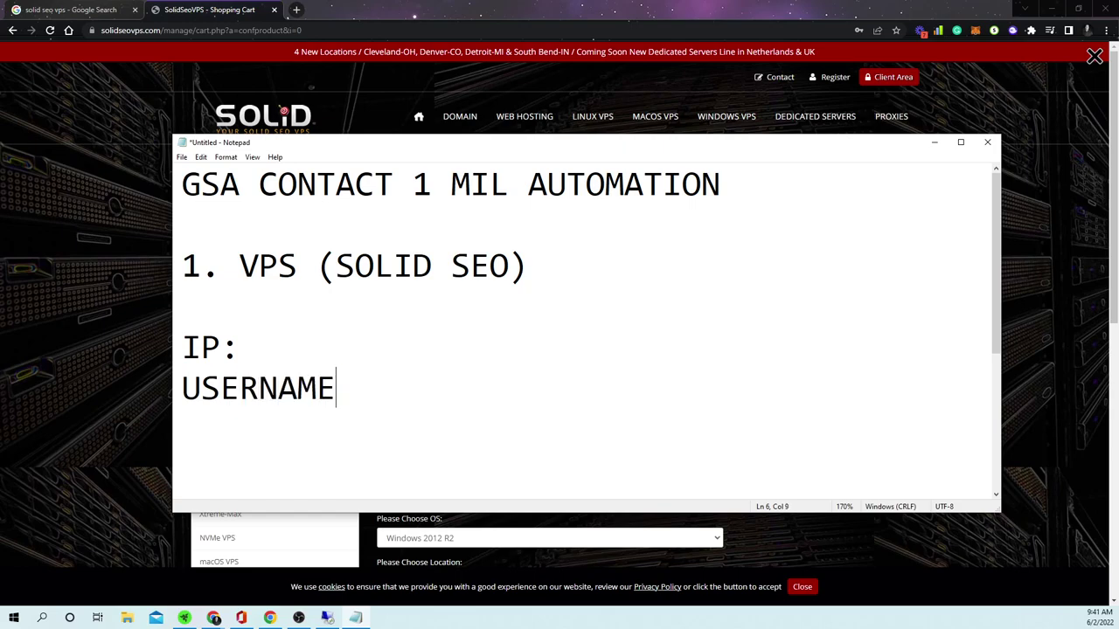
{"action": "key", "text": "Return"}
{"action": "type", "text": ":"}
{"action": "key", "text": "BackSpace"}
{"action": "type", "text": "PASSWORD:"}
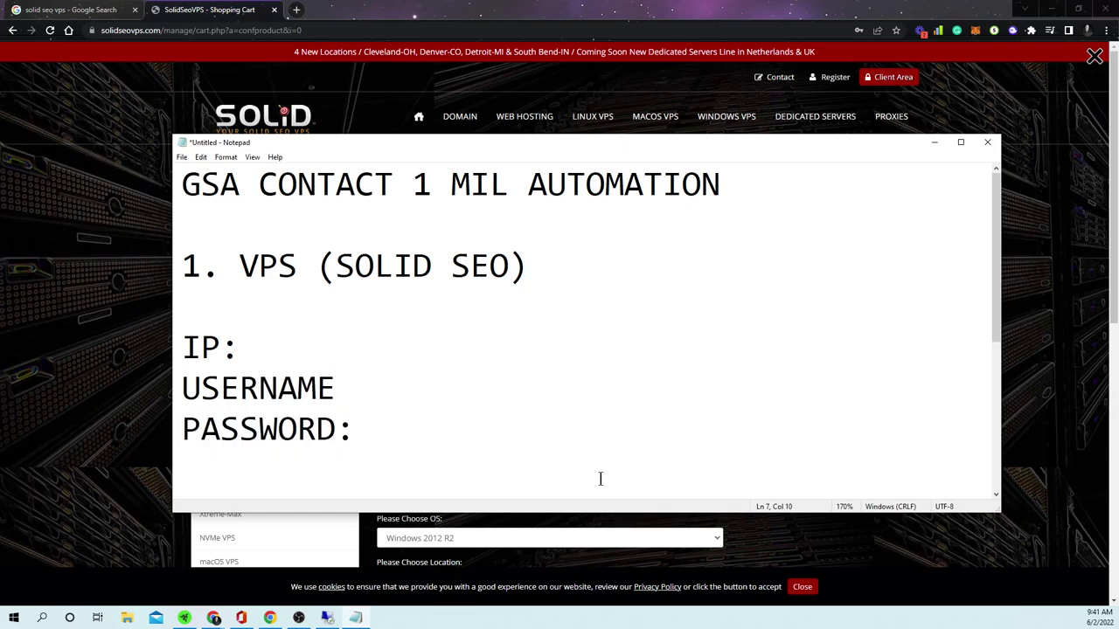
{"action": "left_click", "coordinate": [495, 407]}
{"action": "type", "text": ":"}
{"action": "scroll", "coordinate": [722, 449], "scroll_direction": "down", "scroll_amount": 3}
{"action": "scroll", "coordinate": [673, 481], "scroll_direction": "up", "scroll_amount": 2}
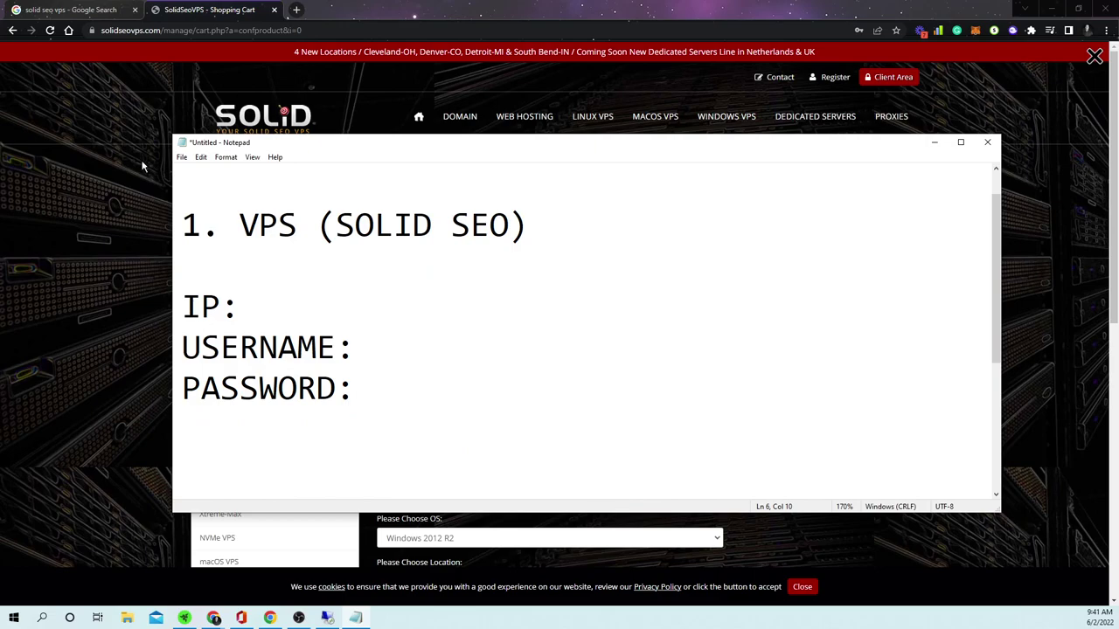
- Search Google in a new tab for 'mac demote desktop app'
{"action": "left_click", "coordinate": [297, 10]}
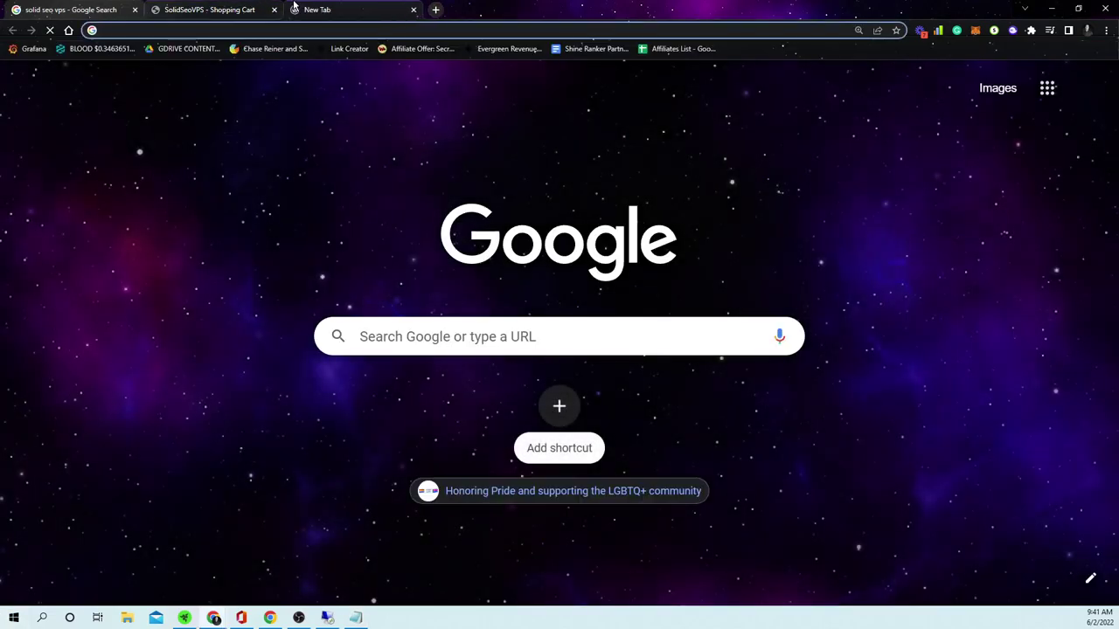
{"action": "type", "text": "mac"}
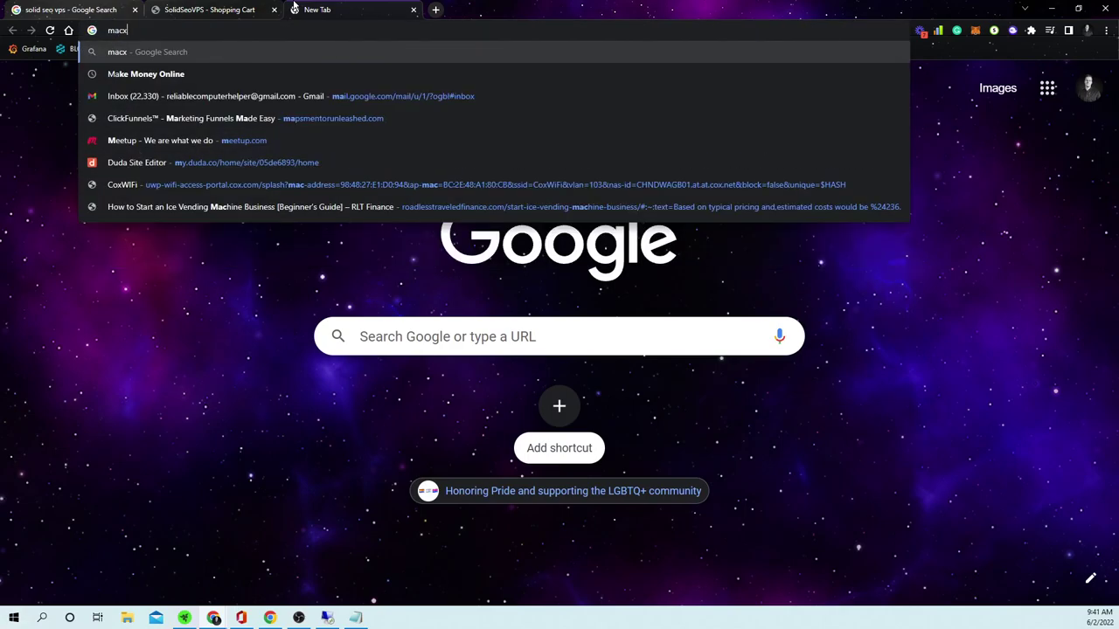
{"action": "type", "text": " de"}
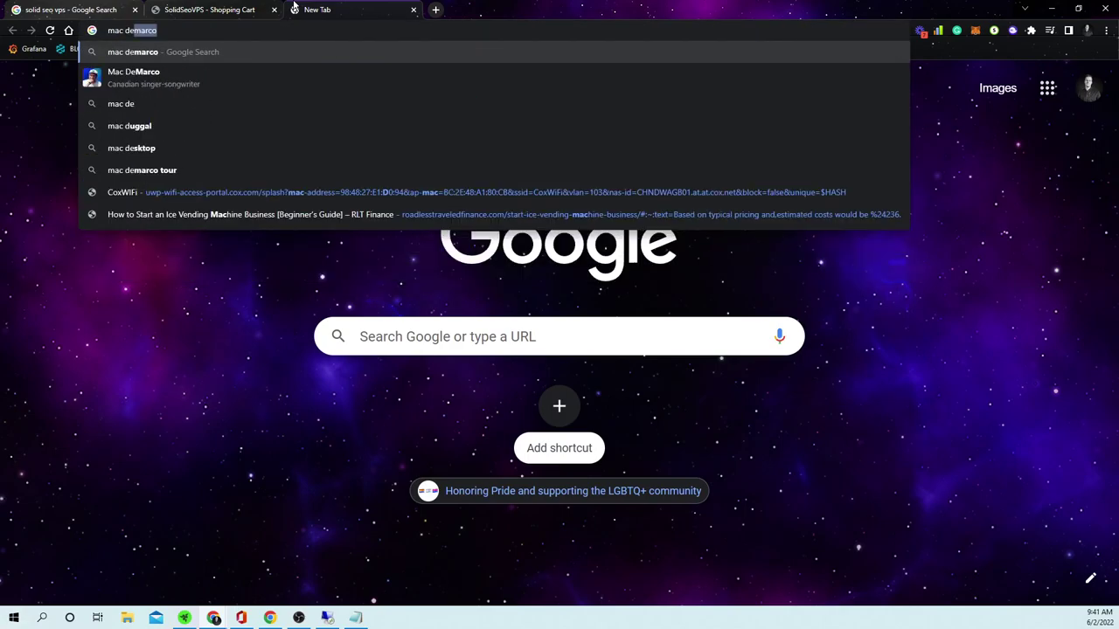
{"action": "type", "text": "mote desktop app"}
{"action": "key", "text": "Return"}
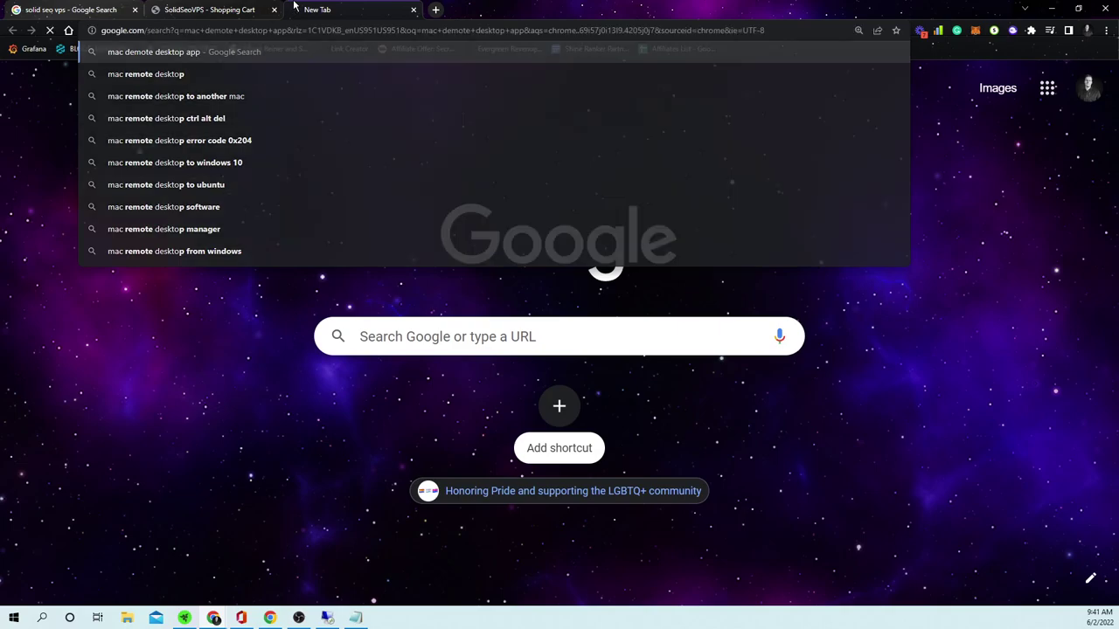
{"action": "scroll", "coordinate": [251, 236], "scroll_direction": "down", "scroll_amount": 1}
{"action": "scroll", "coordinate": [250, 236], "scroll_direction": "down", "scroll_amount": 5}
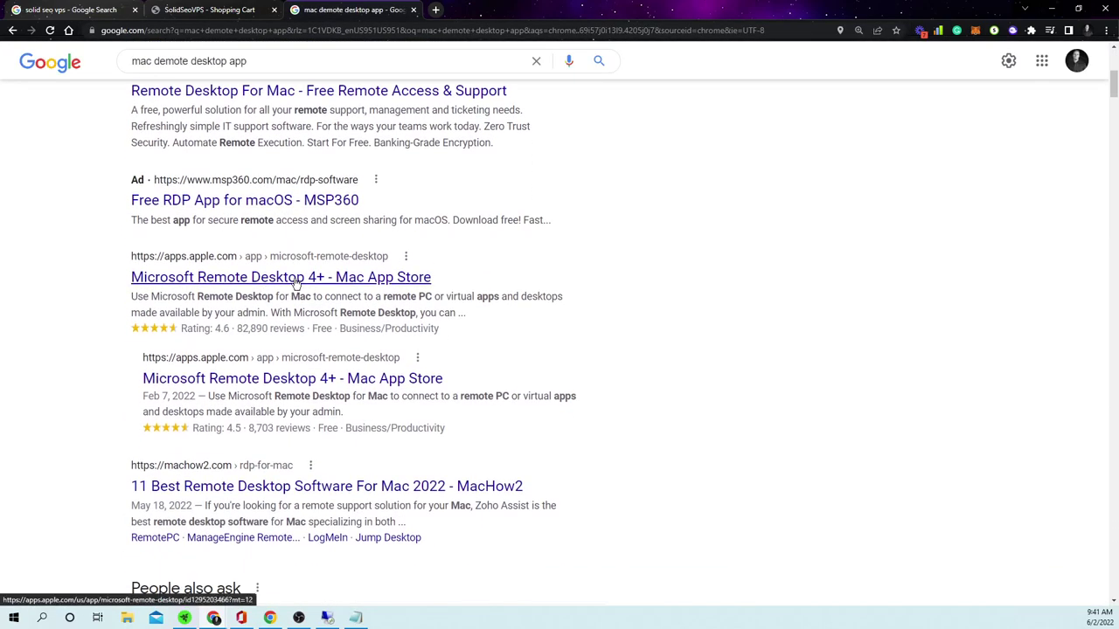
- Open the Microsoft Remote Desktop App Store listing and select its title
{"action": "left_click", "coordinate": [296, 284]}
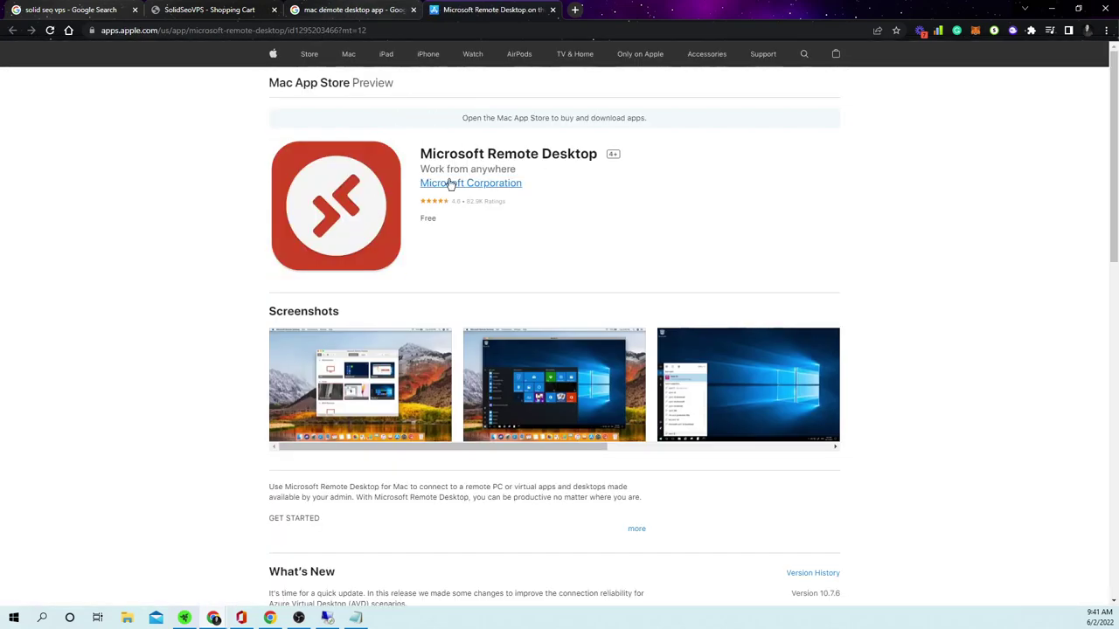
{"action": "left_click_drag", "start_coordinate": [421, 155], "coordinate": [517, 154]}
{"action": "left_click", "coordinate": [560, 147]}
{"action": "triple_click", "coordinate": [564, 153]}
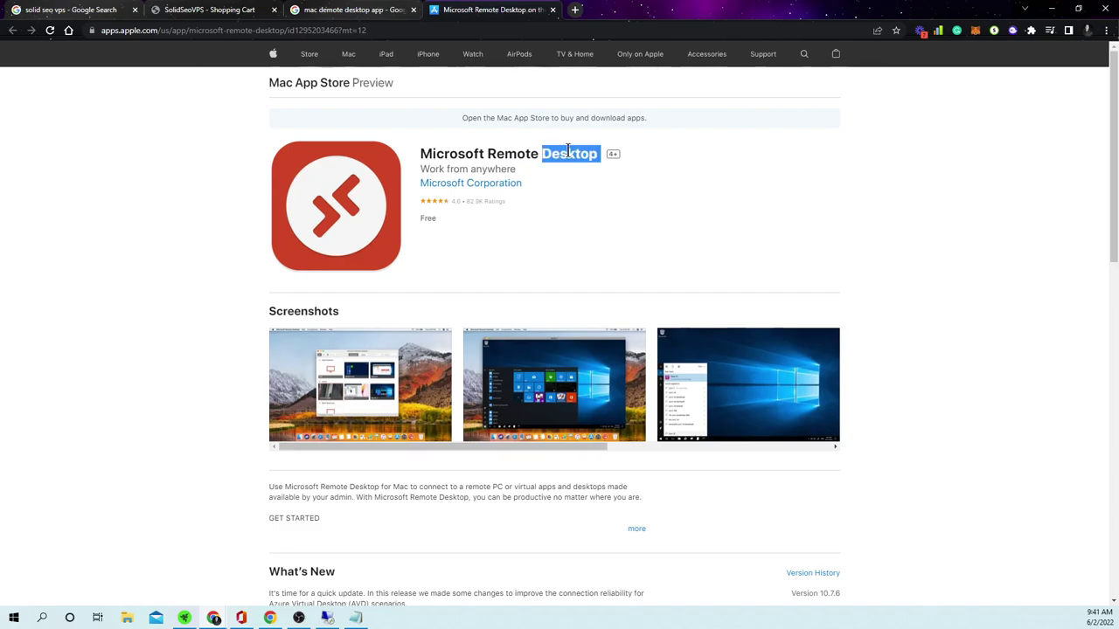
{"action": "left_click", "coordinate": [573, 194]}
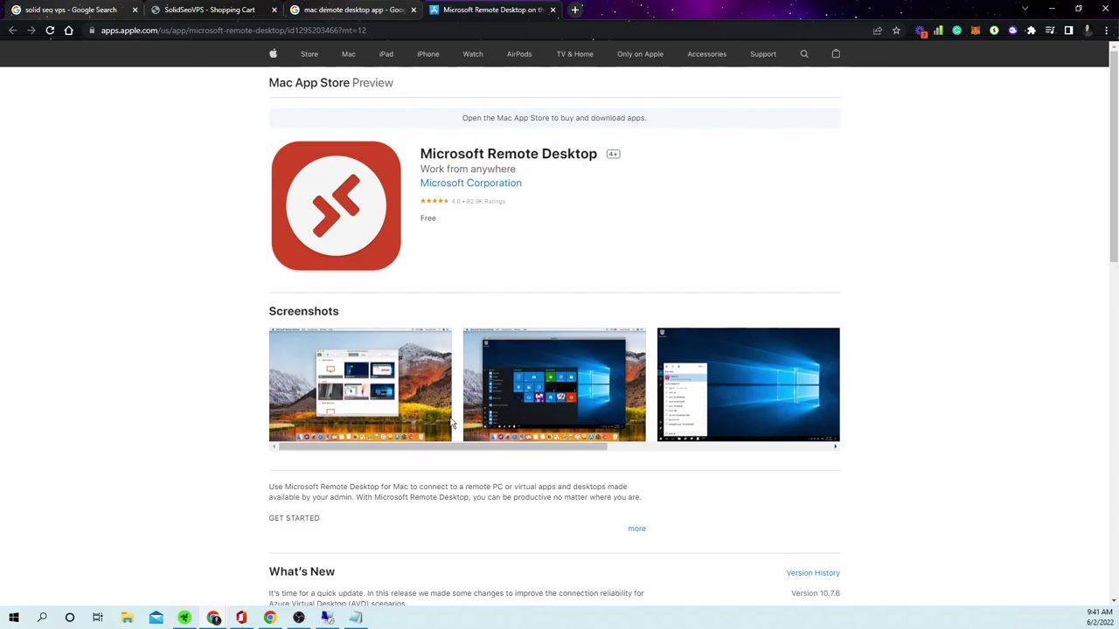
- Launch Remote Desktop Connection via the 'rd' Start search and select the saved server address
{"action": "left_click", "coordinate": [14, 618]}
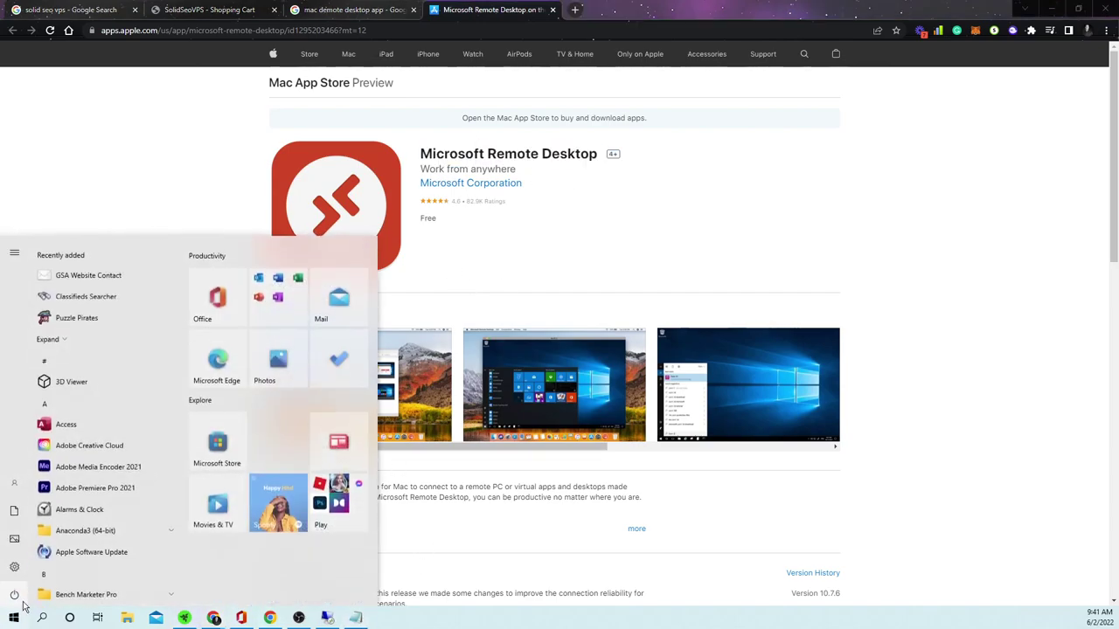
{"action": "type", "text": "rd"}
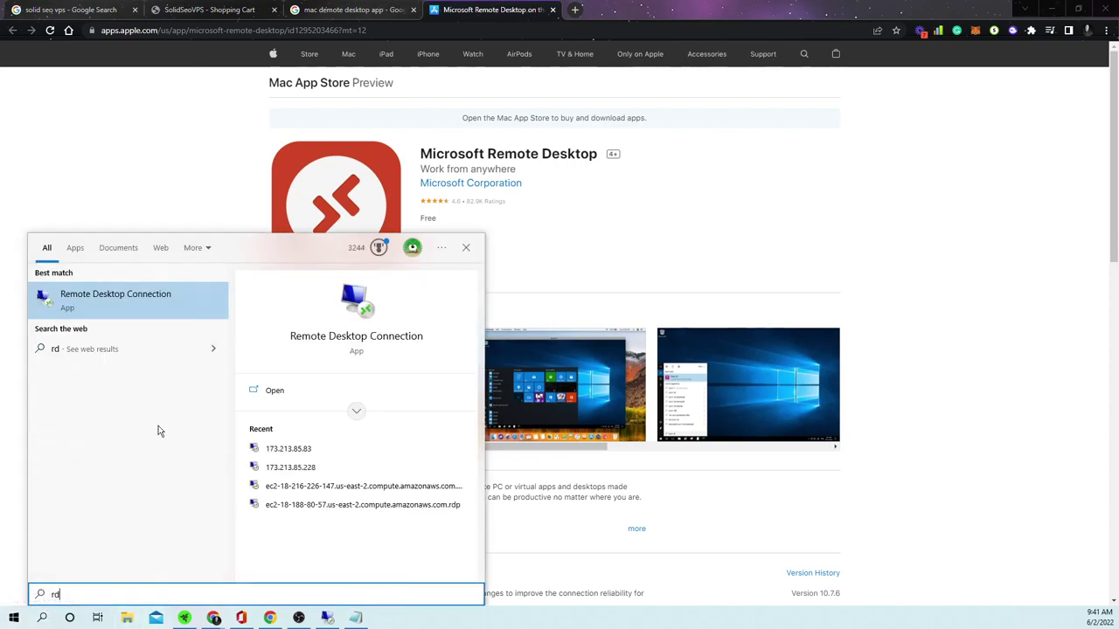
{"action": "left_click", "coordinate": [151, 313]}
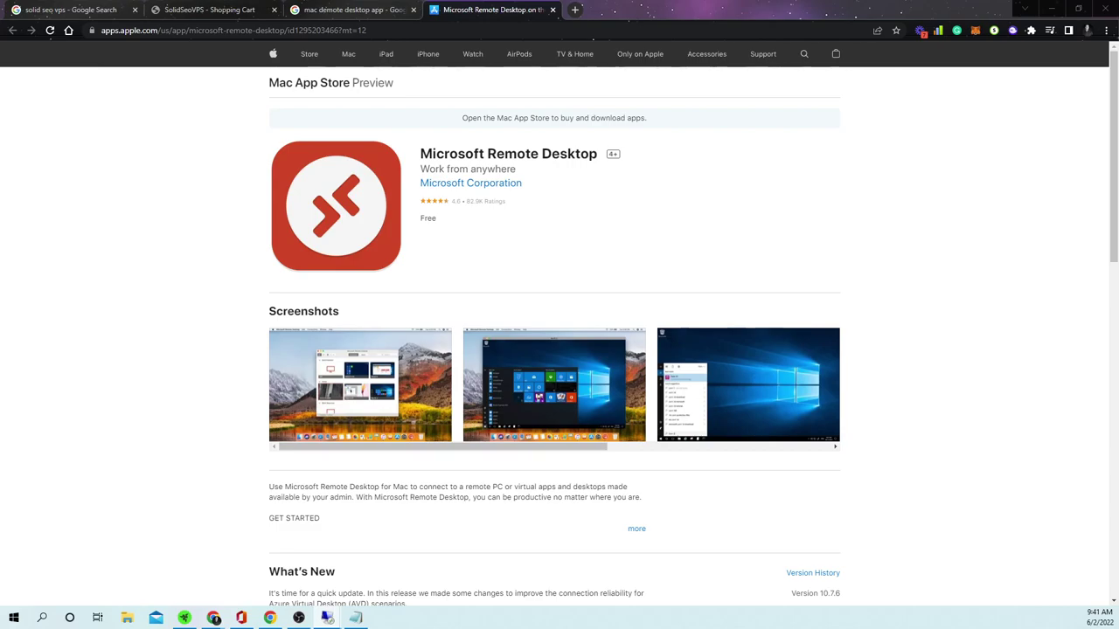
{"action": "left_click_drag", "start_coordinate": [891, 188], "coordinate": [560, 203]}
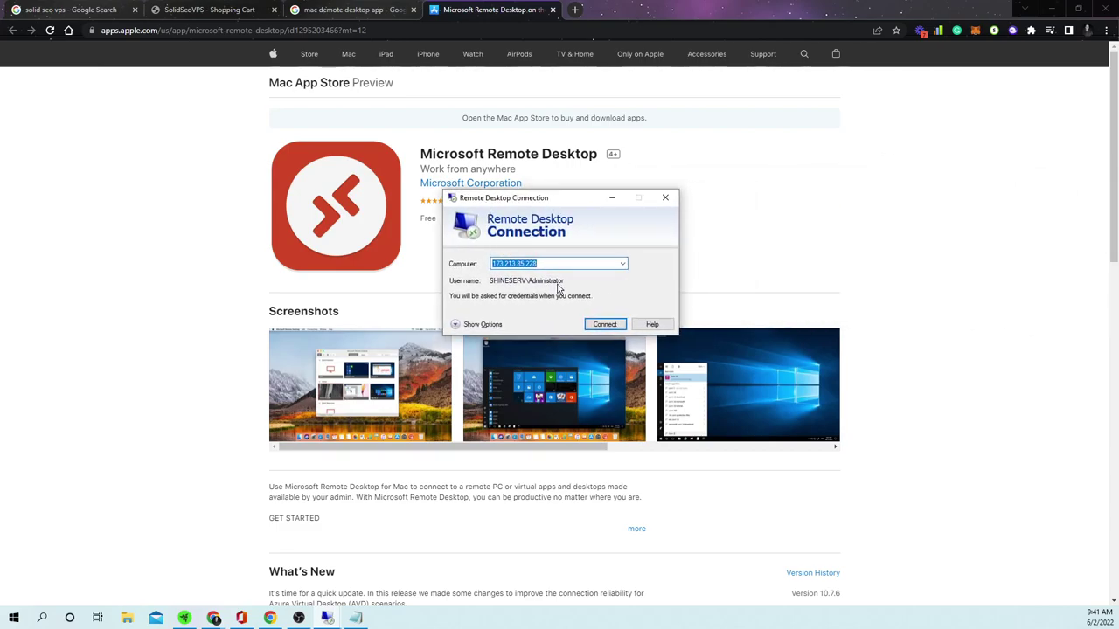
{"action": "left_click", "coordinate": [586, 261]}
{"action": "double_click", "coordinate": [569, 262]}
{"action": "left_click", "coordinate": [549, 264]}
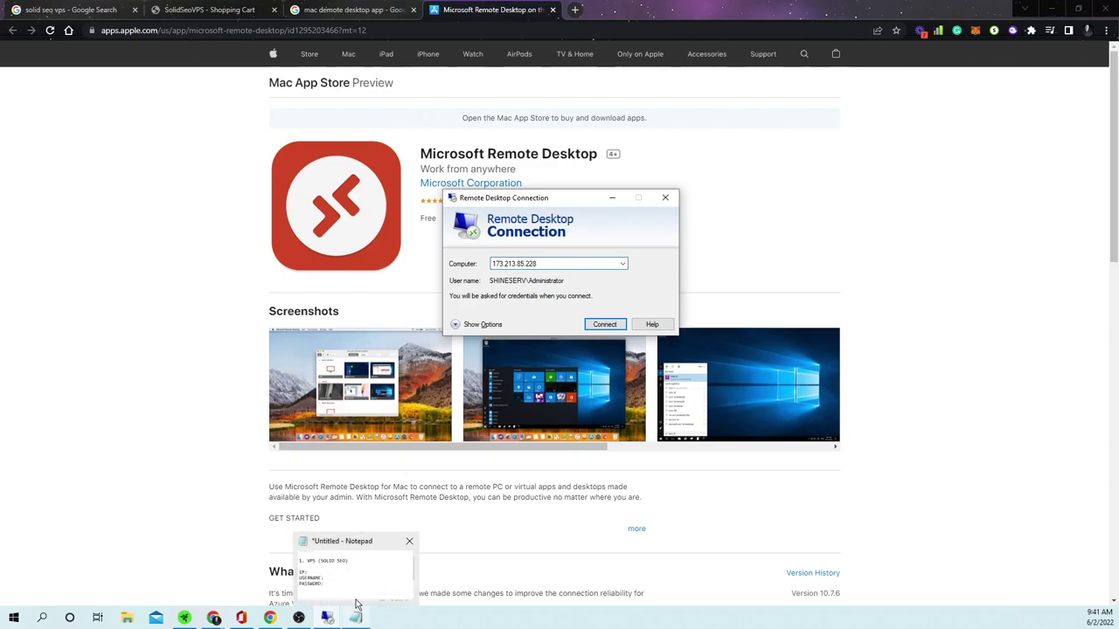
- Enter 175.235 after IP: in the Notepad VPS notes
{"action": "left_click", "coordinate": [355, 614]}
{"action": "left_click", "coordinate": [339, 313]}
{"action": "type", "text": "1"}
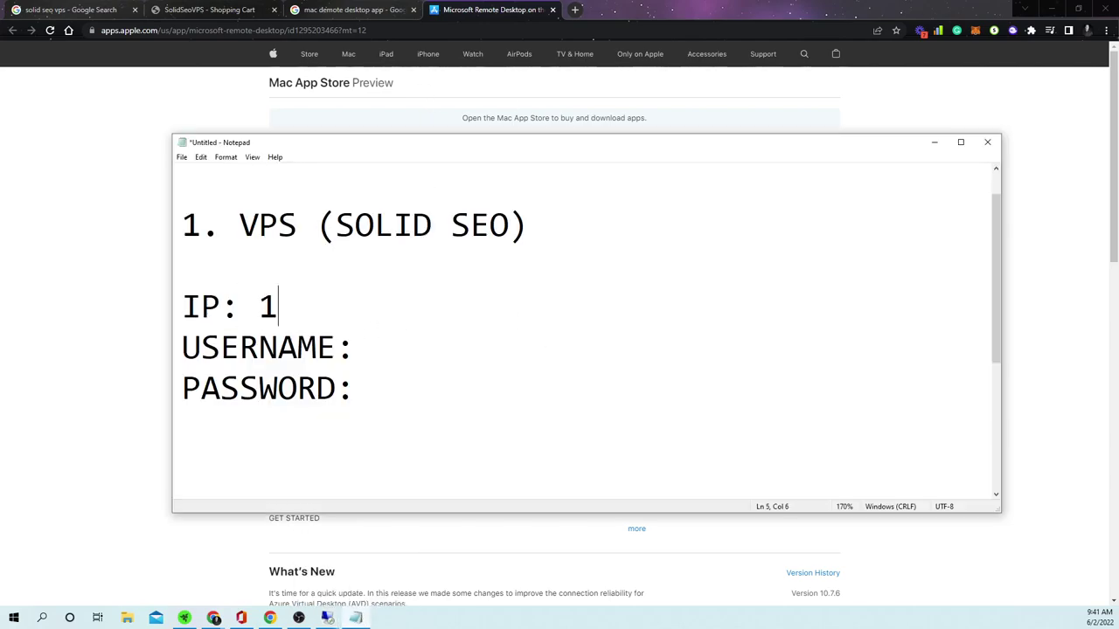
{"action": "type", "text": "75.2354."}
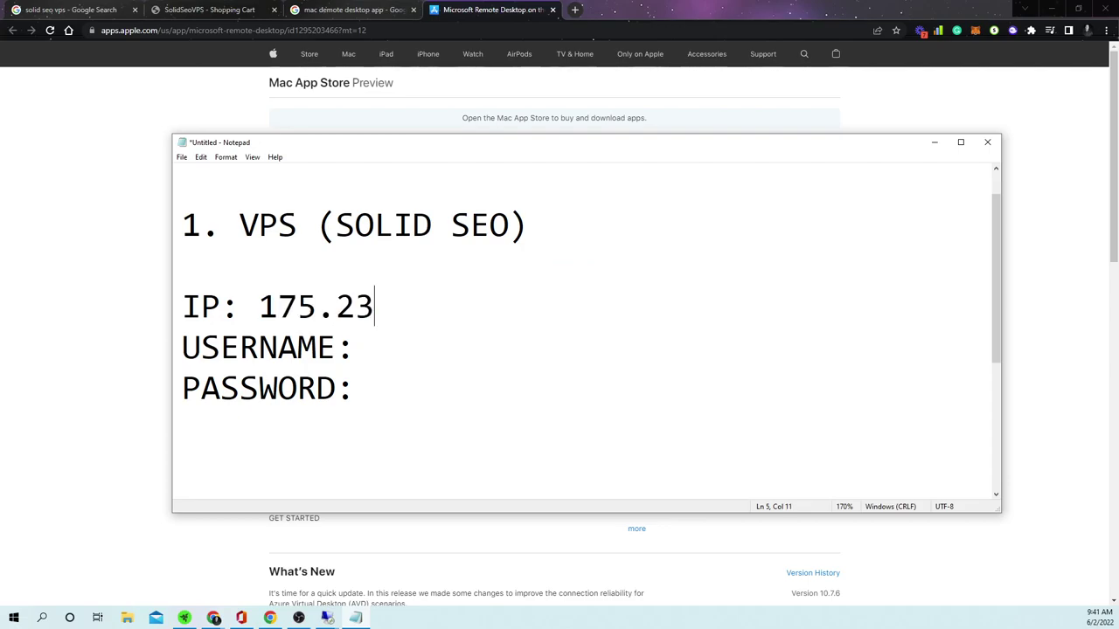
{"action": "key", "text": "BackSpace"}
{"action": "key", "text": "BackSpace"}
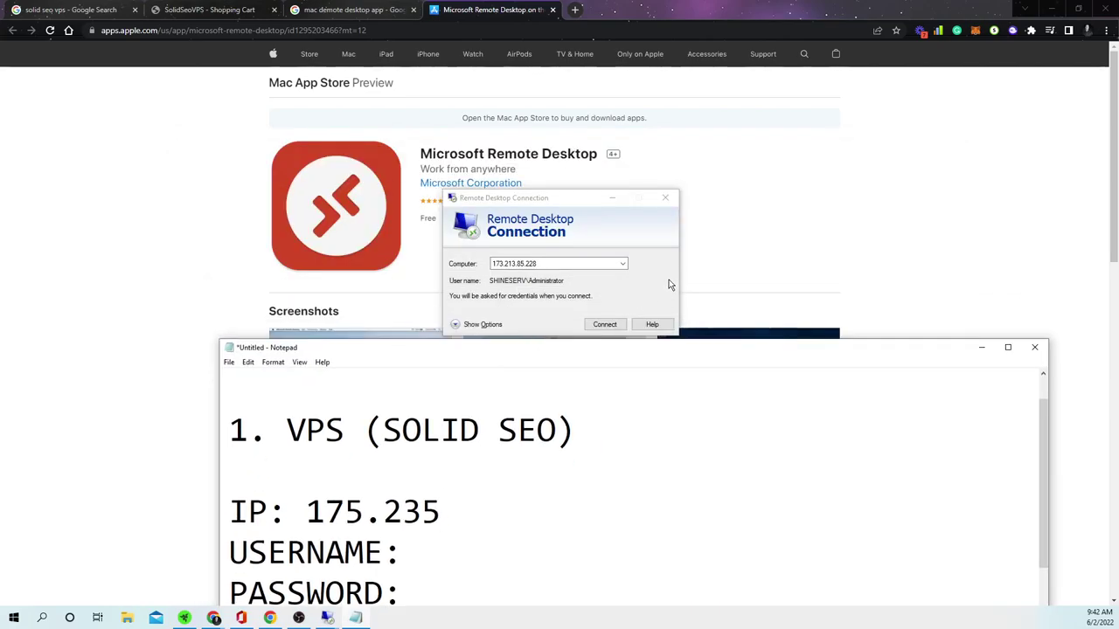
- Start connecting to the saved server, select the USERNAME and PASSWORD lines, then cancel
{"action": "left_click", "coordinate": [597, 271]}
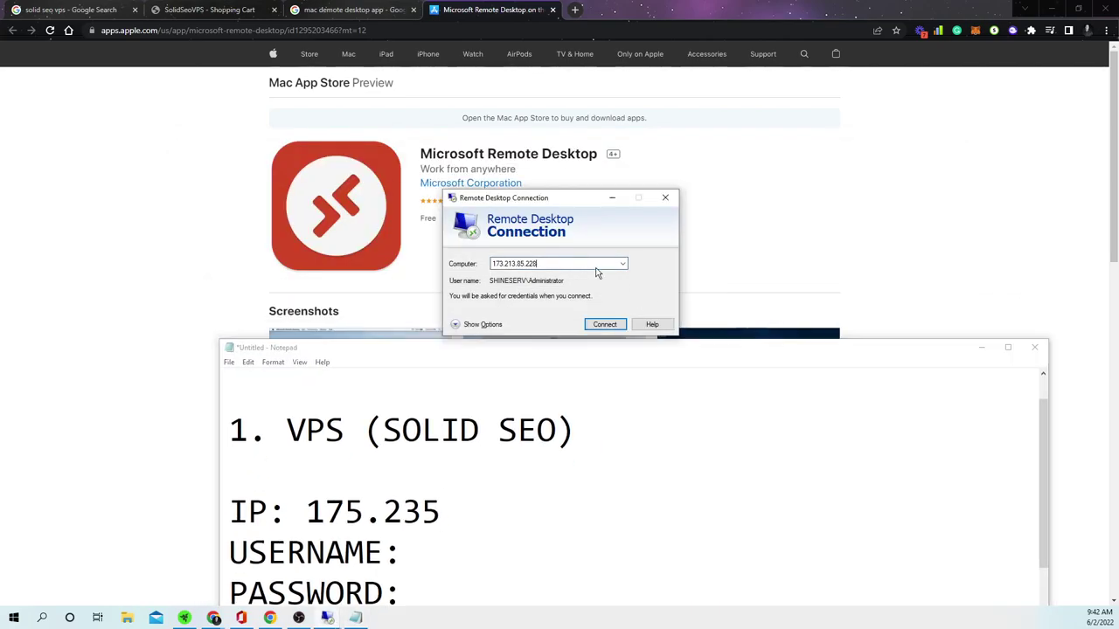
{"action": "left_click", "coordinate": [602, 325]}
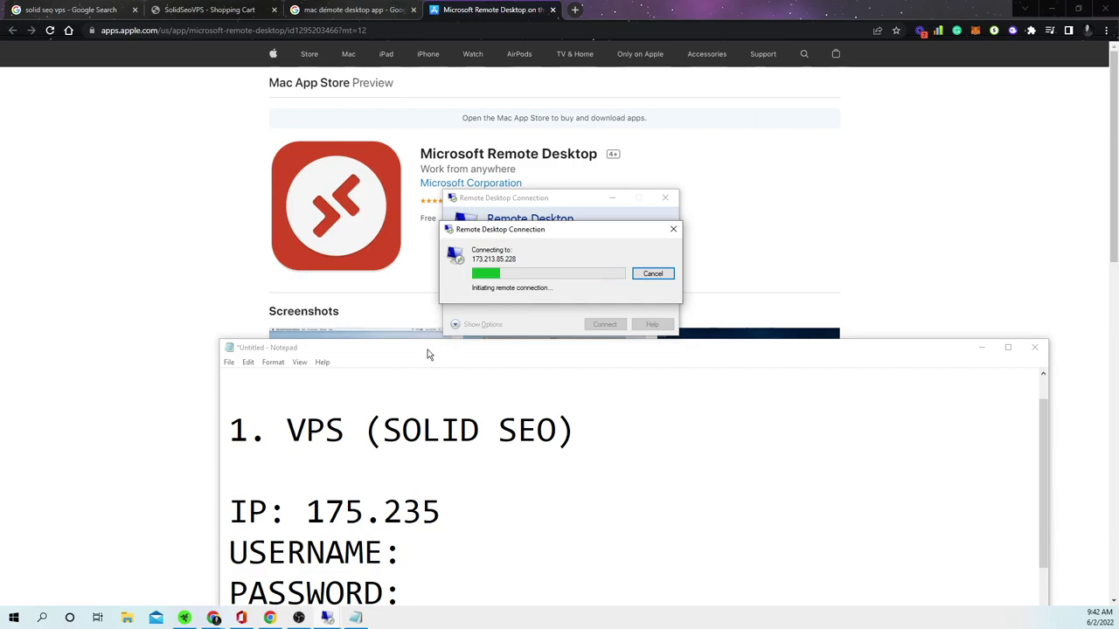
{"action": "left_click_drag", "start_coordinate": [428, 354], "coordinate": [437, 250]}
{"action": "left_click_drag", "start_coordinate": [294, 448], "coordinate": [452, 463]}
{"action": "left_click", "coordinate": [529, 449]}
{"action": "key", "text": "Down"}
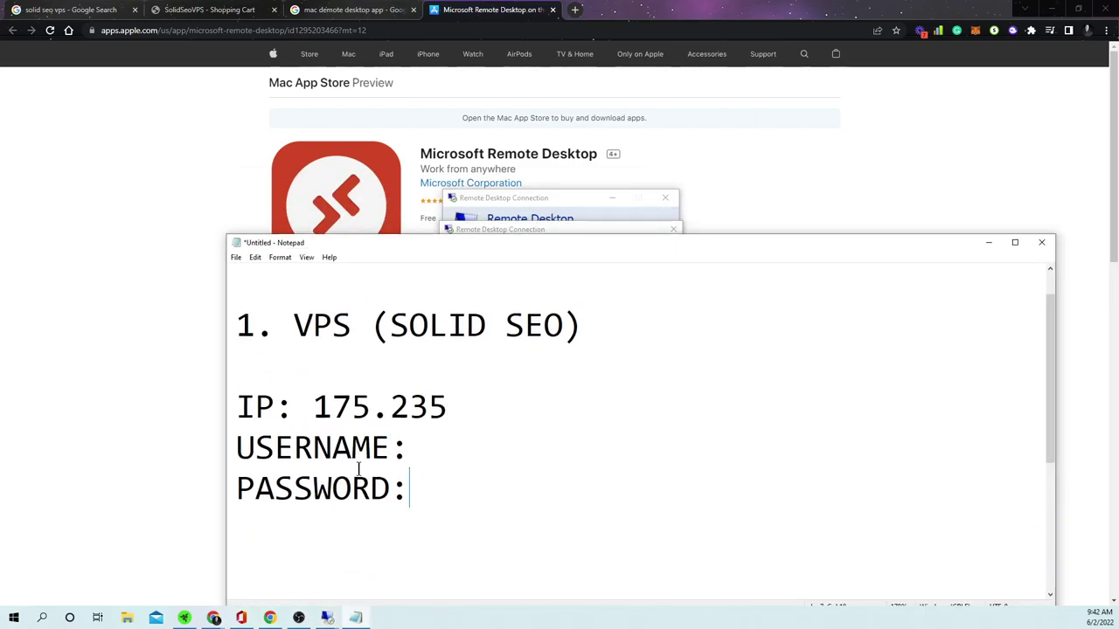
{"action": "key", "text": "shift+Up"}
{"action": "key", "text": "shift+Home"}
{"action": "left_click_drag", "start_coordinate": [495, 245], "coordinate": [461, 437]}
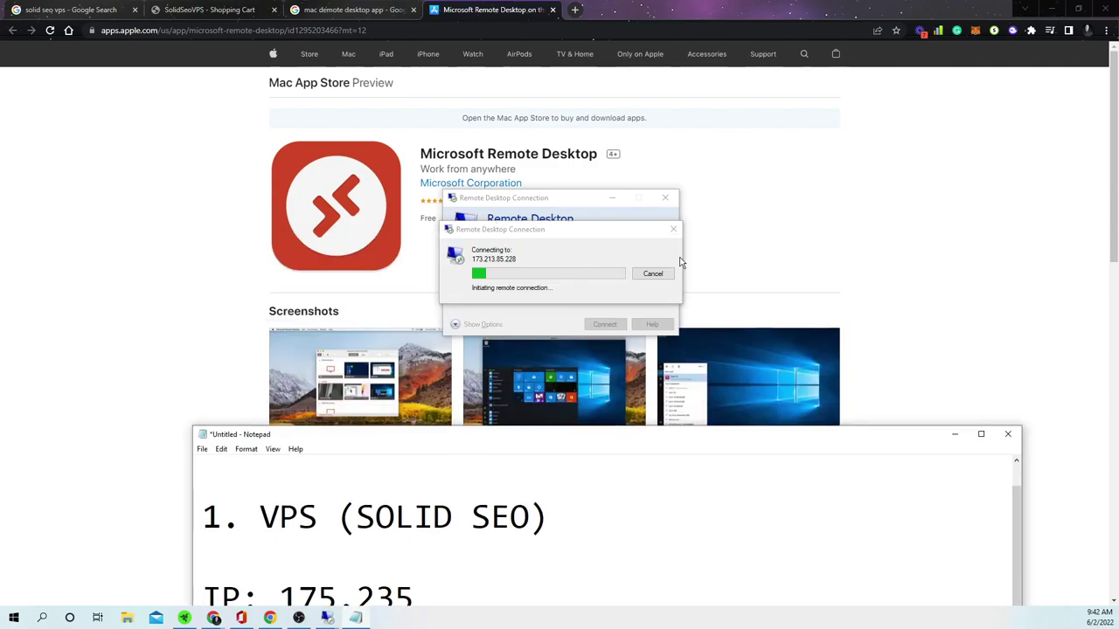
{"action": "left_click", "coordinate": [653, 273]}
- Reselect the server address and move the notes caret to the end
{"action": "double_click", "coordinate": [565, 264]}
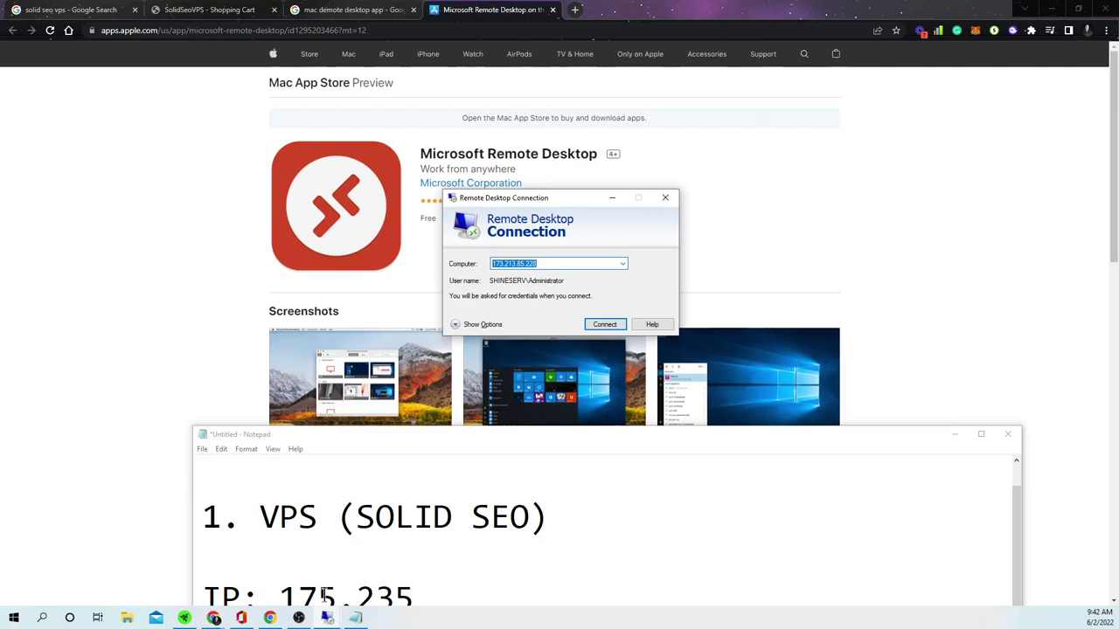
{"action": "left_click_drag", "start_coordinate": [463, 441], "coordinate": [480, 339]}
{"action": "left_click", "coordinate": [374, 496]}
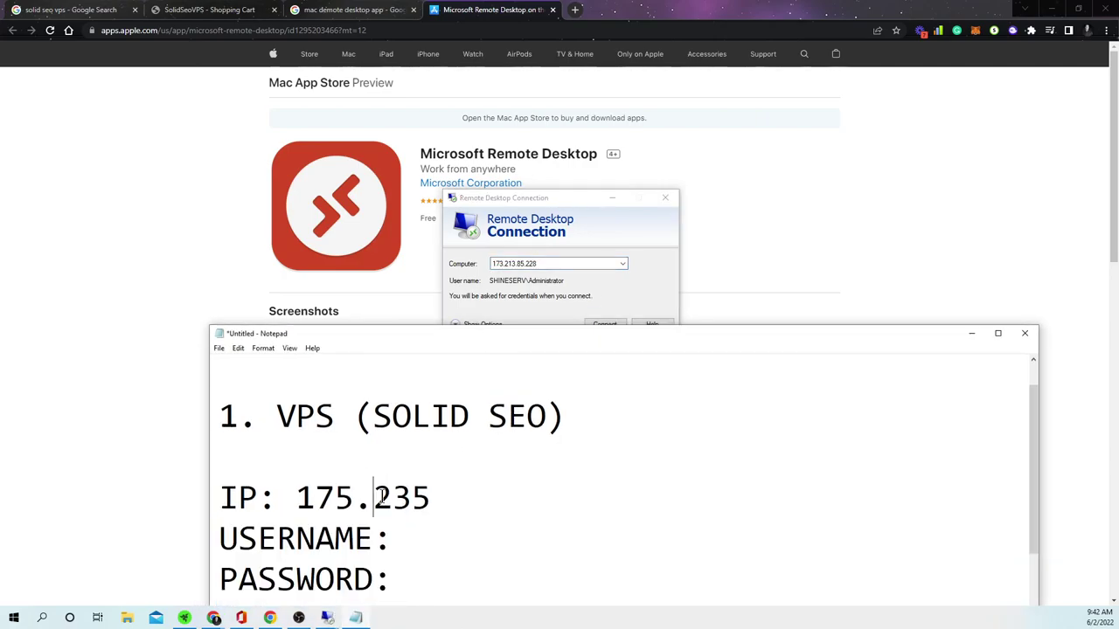
{"action": "key", "text": "ctrl+End"}
- Switch to the 173.213.85.83 remote session and minimize GSA Website Contact
{"action": "left_click", "coordinate": [356, 619]}
{"action": "left_click", "coordinate": [289, 568]}
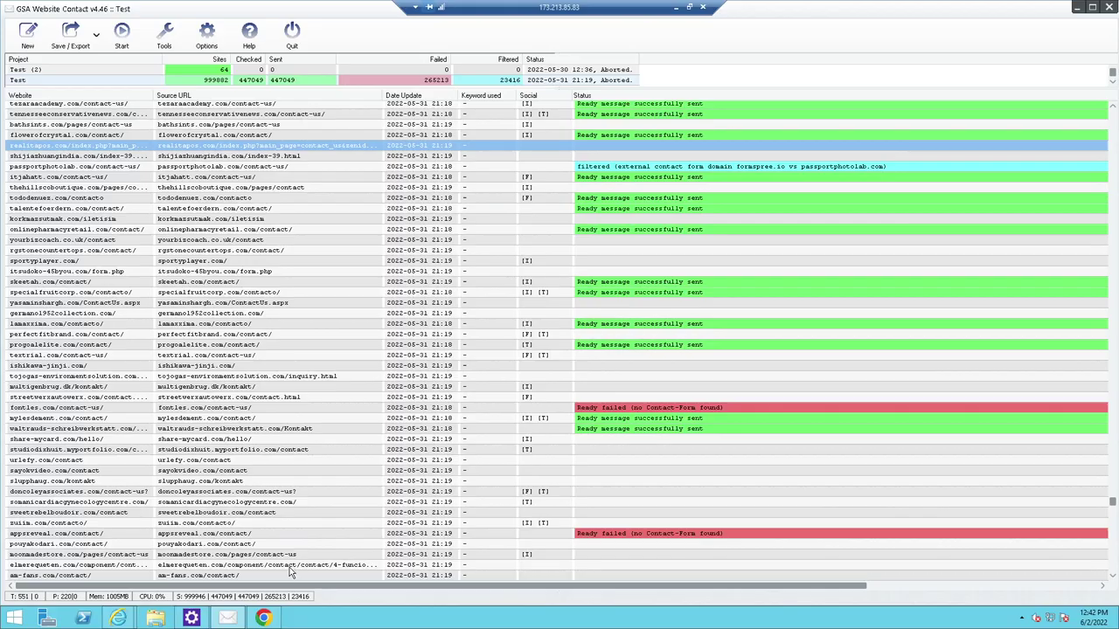
{"action": "left_click", "coordinate": [1076, 8]}
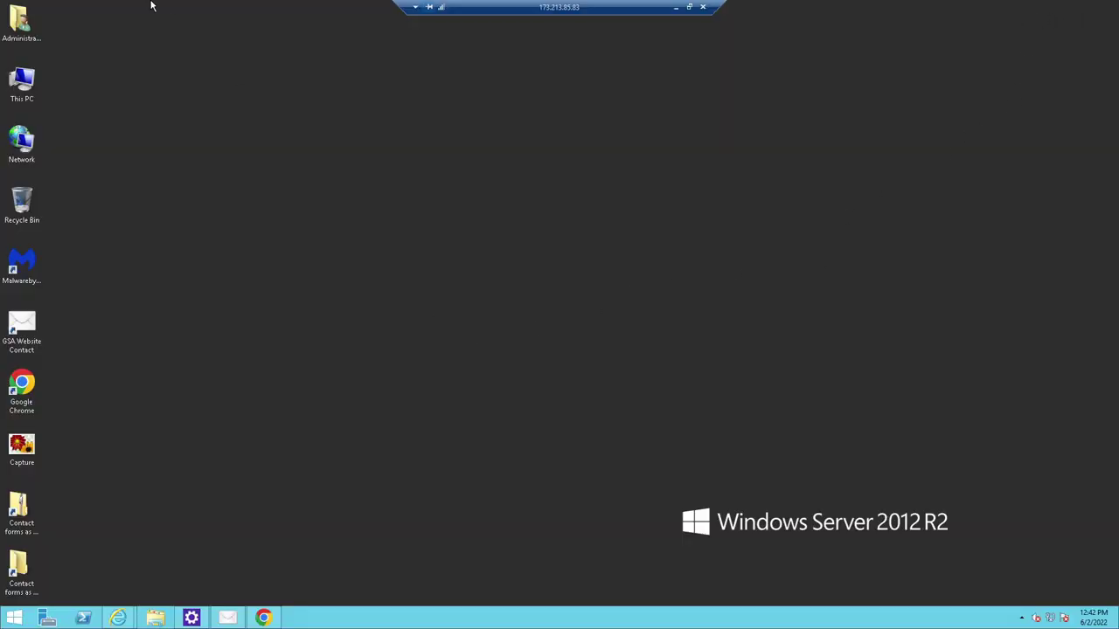
{"action": "left_click_drag", "start_coordinate": [2, 446], "coordinate": [1, 603]}
{"action": "mouse_move", "coordinate": [264, 618]}
{"action": "mouse_move", "coordinate": [121, 617]}
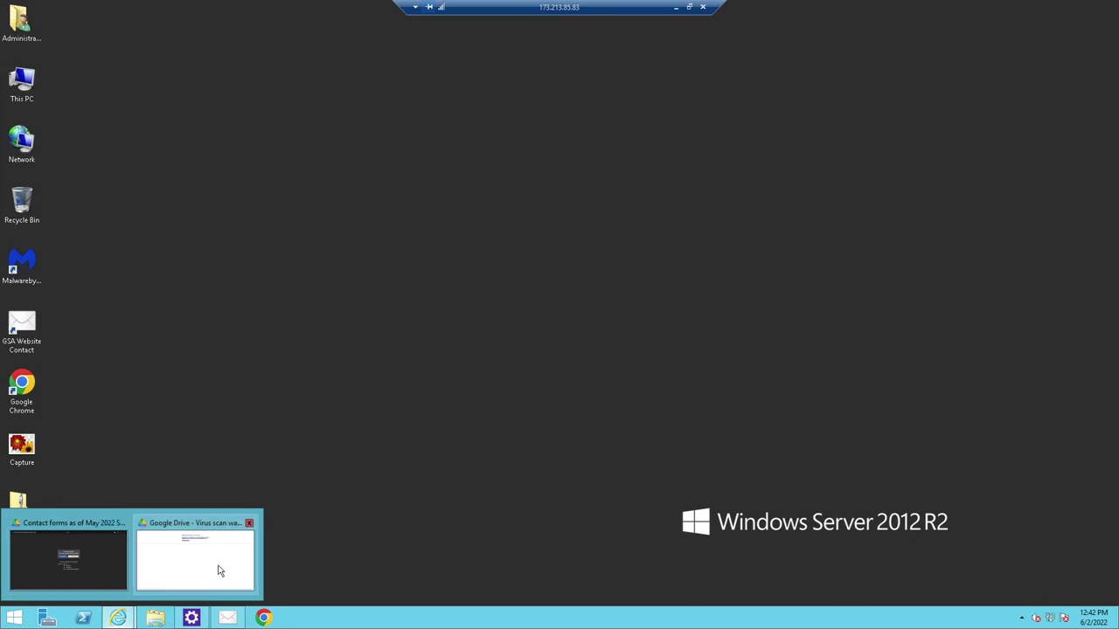
- Open Chrome maximized on the remote server and search for 'gsa contact'
{"action": "double_click", "coordinate": [25, 386]}
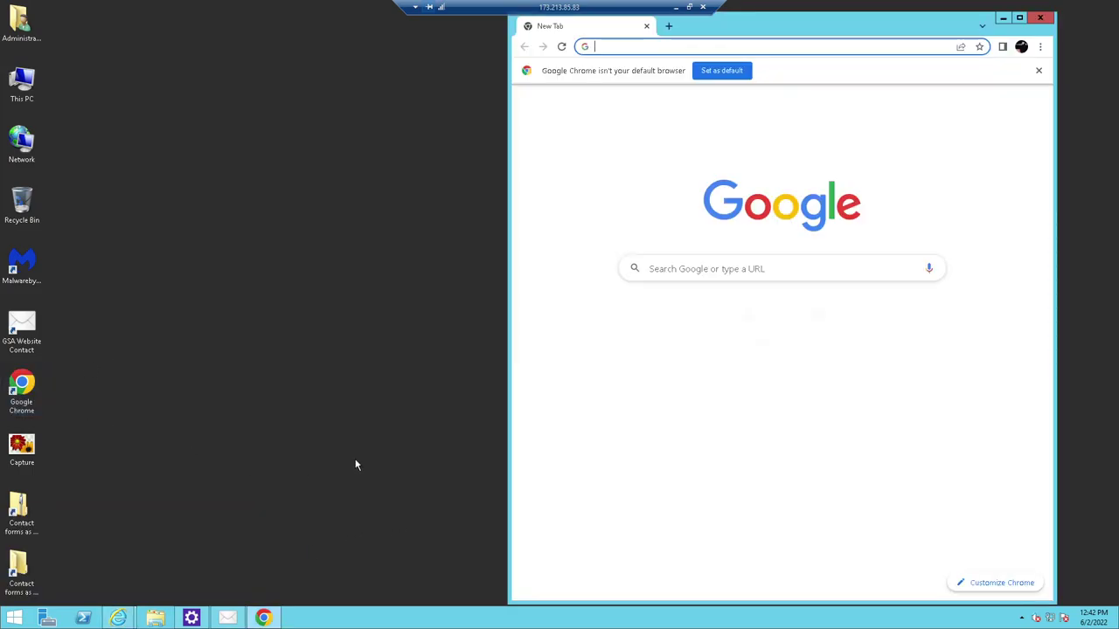
{"action": "double_click", "coordinate": [841, 28]}
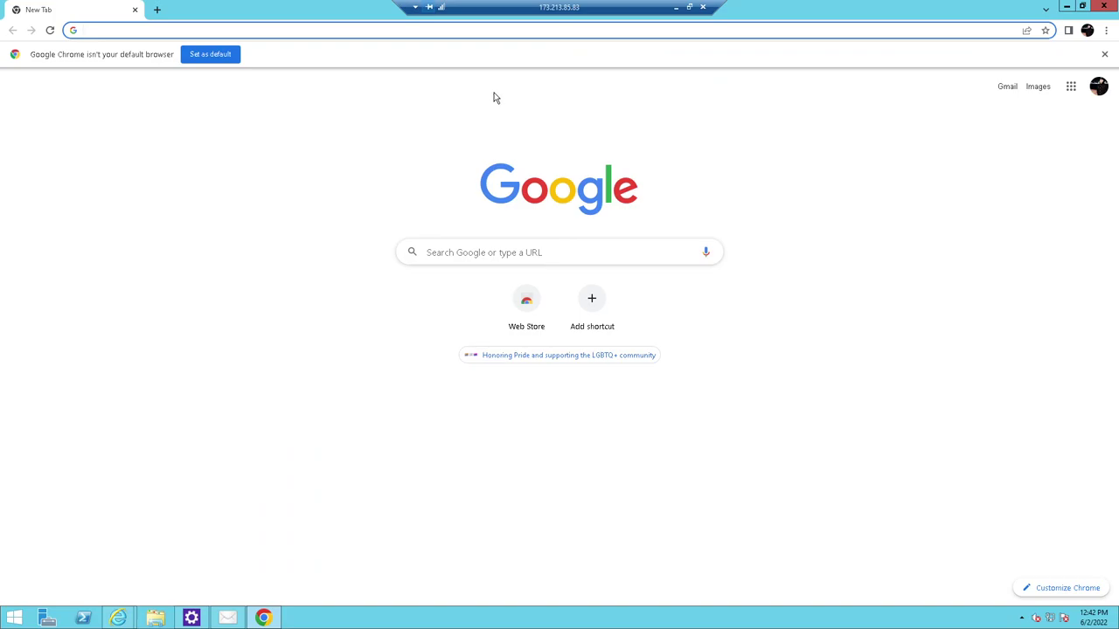
{"action": "type", "text": "gsa contact"}
{"action": "key", "text": "Return"}
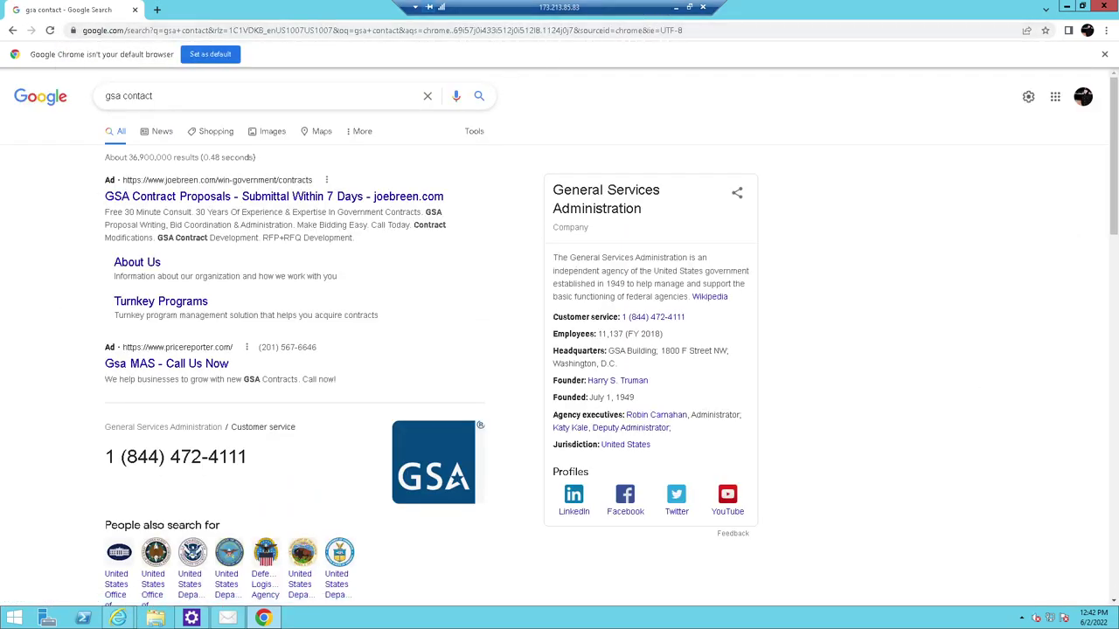
- Refine the search to 'gsa contact submission'
{"action": "left_click", "coordinate": [225, 102]}
{"action": "left_click", "coordinate": [824, 149]}
{"action": "scroll", "coordinate": [488, 183], "scroll_direction": "down", "scroll_amount": 3}
{"action": "scroll", "coordinate": [507, 188], "scroll_direction": "down", "scroll_amount": 2}
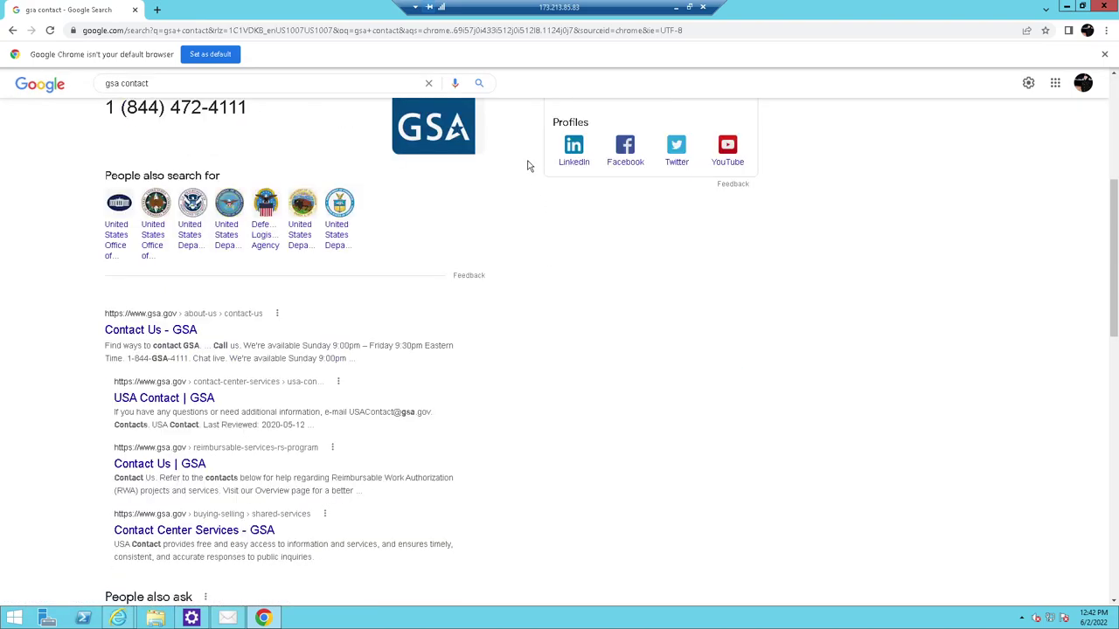
{"action": "scroll", "coordinate": [524, 162], "scroll_direction": "up", "scroll_amount": 5}
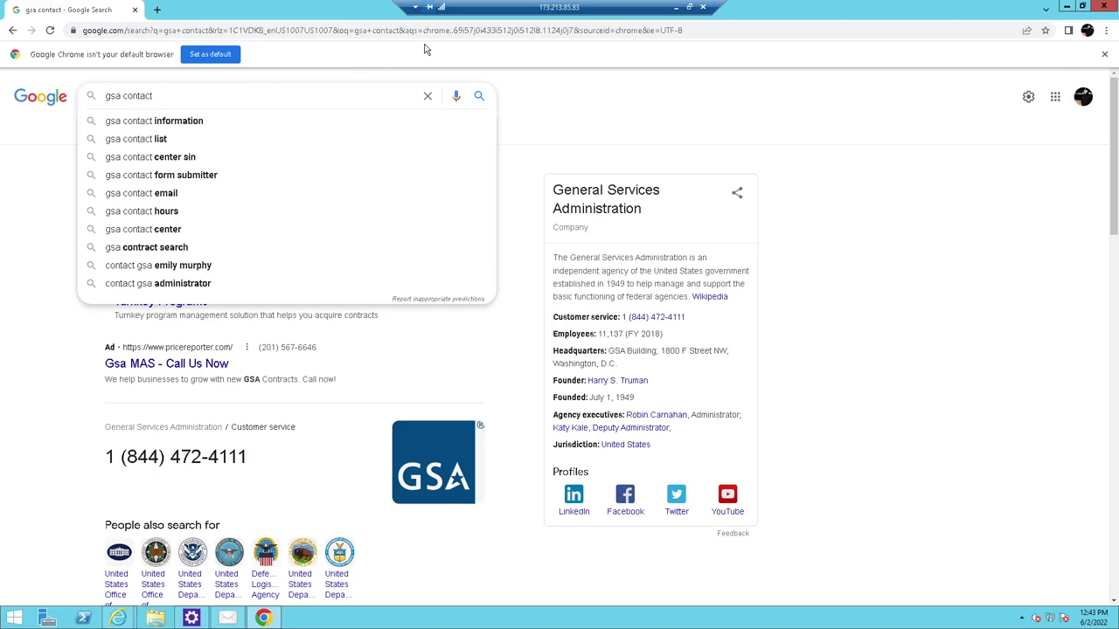
{"action": "type", "text": "submission"}
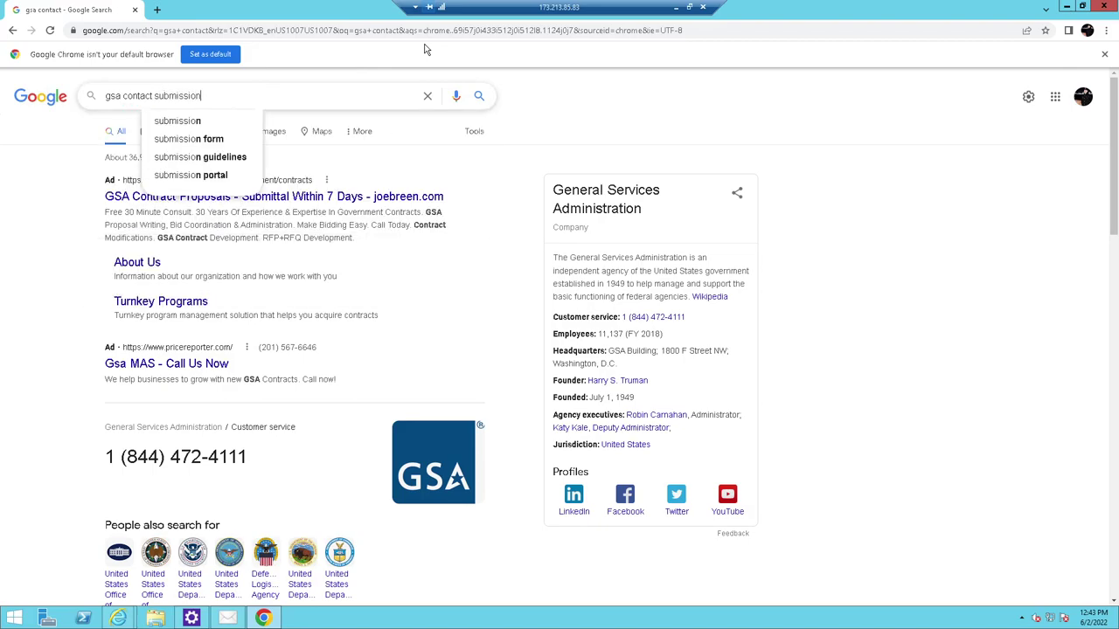
{"action": "key", "text": "Return"}
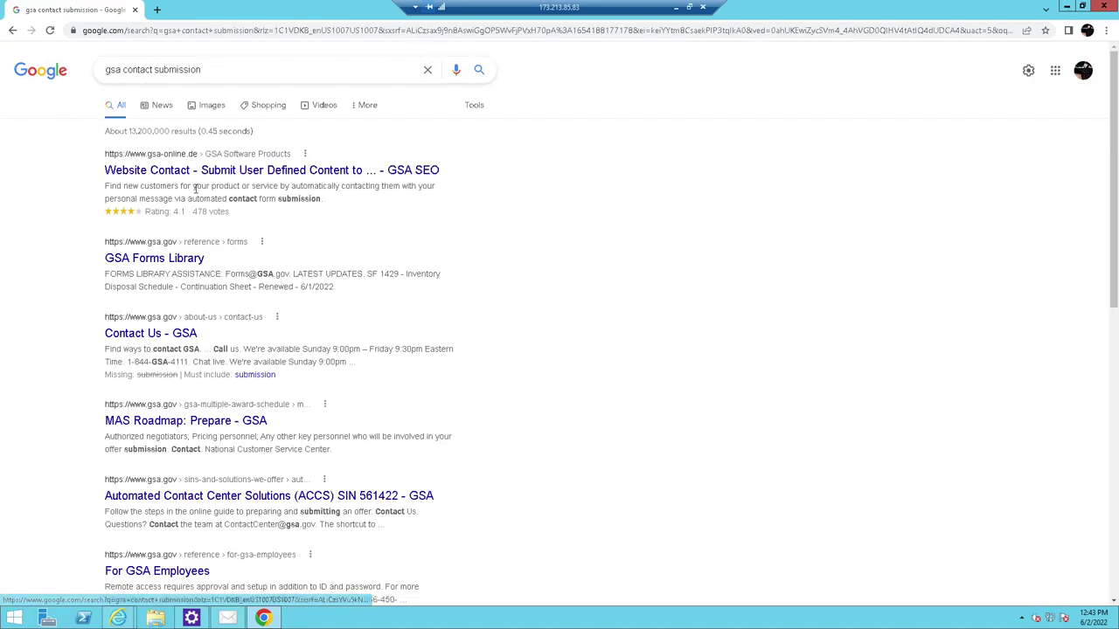
- Download website_contact.exe from gsa-online.de's Website Contact page, cancelling the Security Warning without running it
{"action": "left_click", "coordinate": [195, 171]}
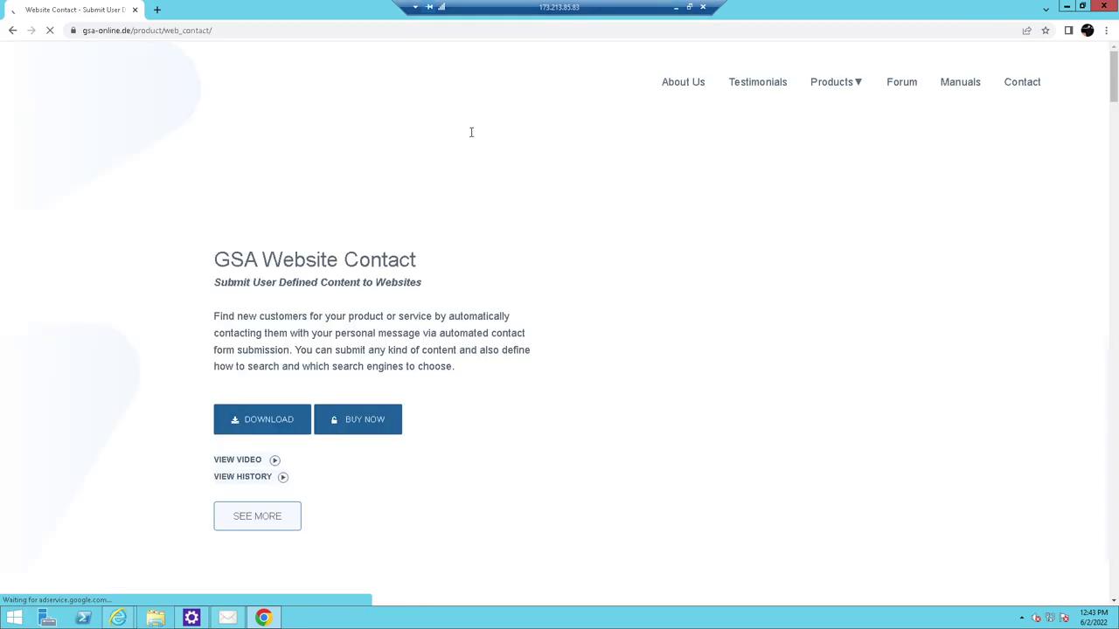
{"action": "left_click", "coordinate": [262, 428]}
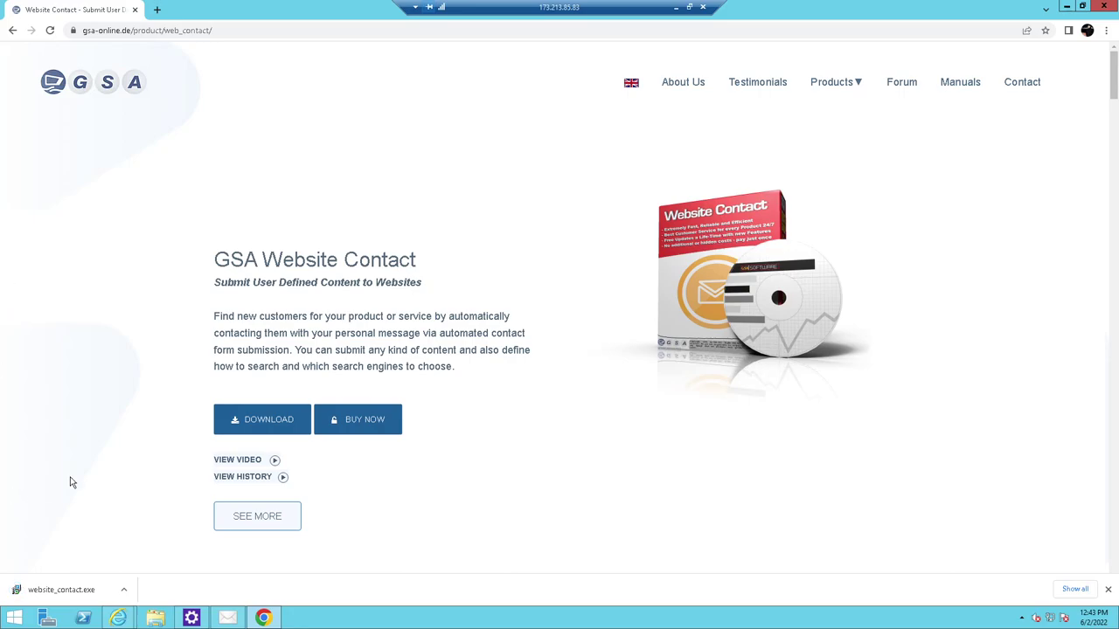
{"action": "left_click", "coordinate": [68, 587]}
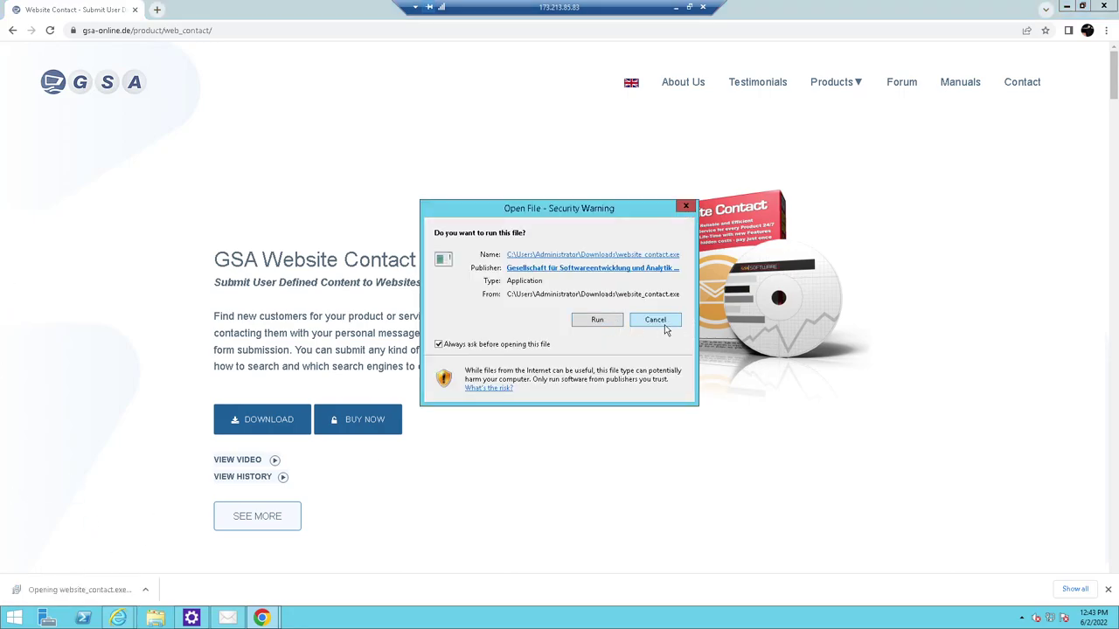
{"action": "left_click", "coordinate": [657, 321]}
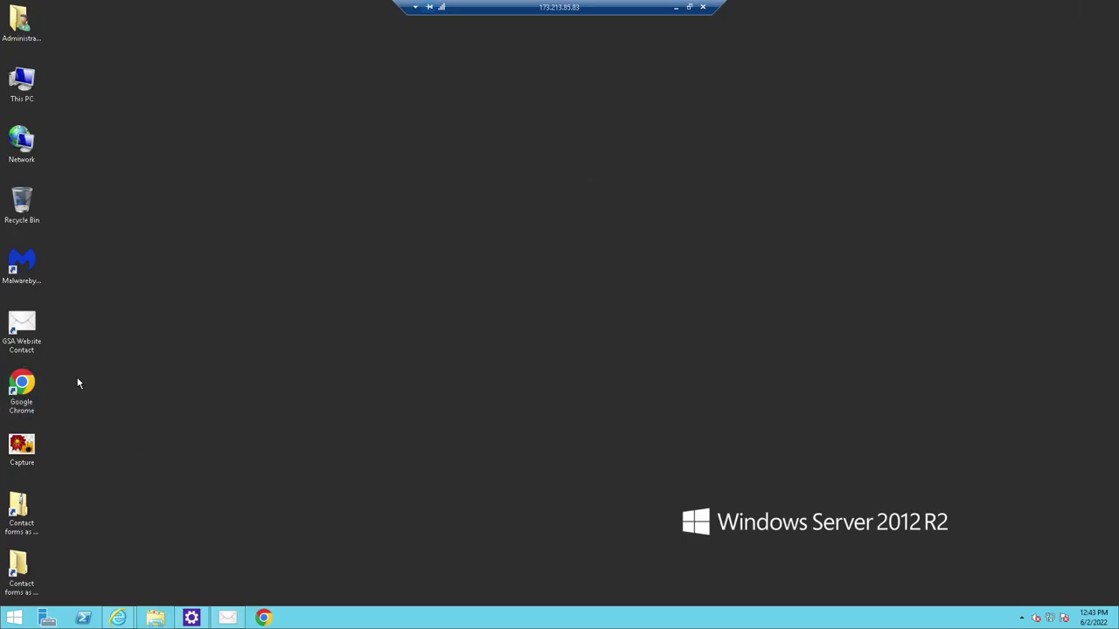
{"action": "left_click", "coordinate": [21, 327]}
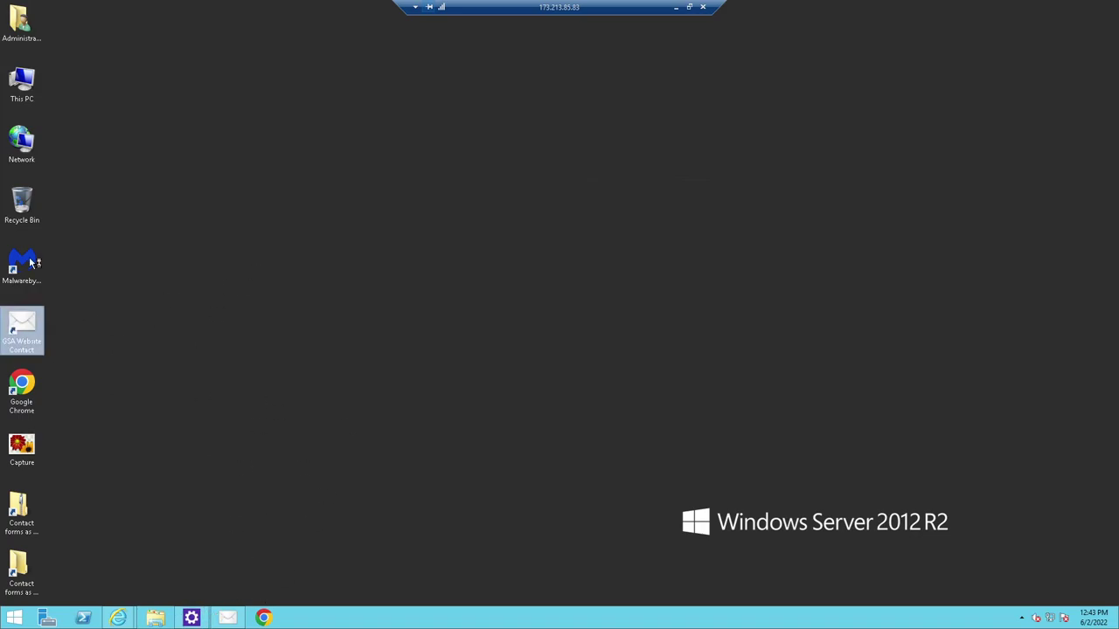
- Maximize GSA Website Contact, check the Test projects, and start a new project named Plumbers US
{"action": "left_click", "coordinate": [637, 348]}
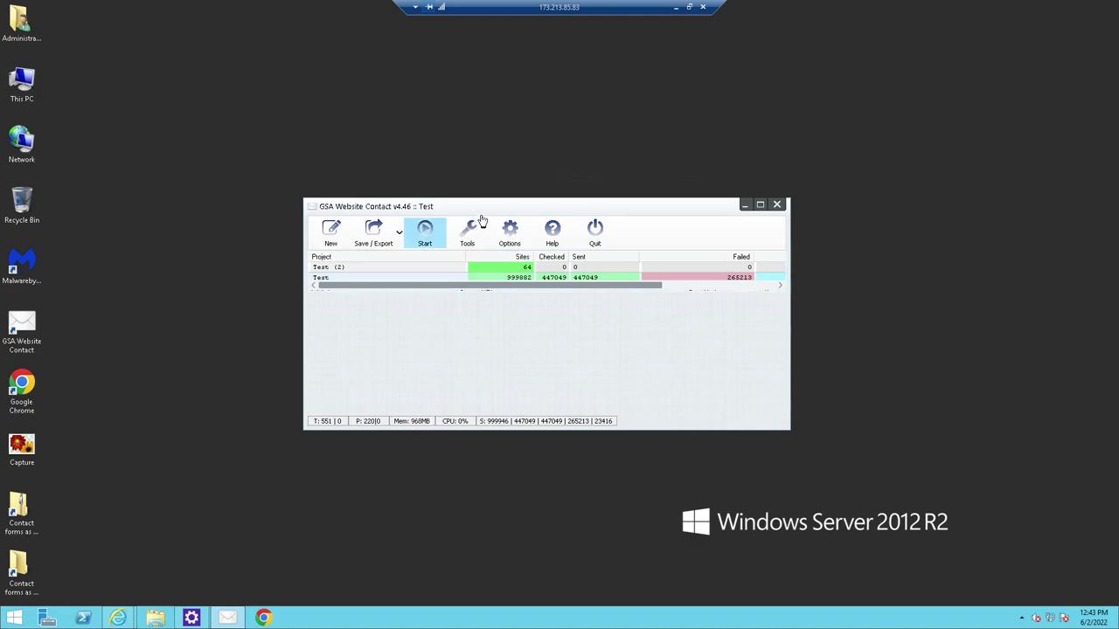
{"action": "left_click_drag", "start_coordinate": [454, 203], "coordinate": [324, 5]}
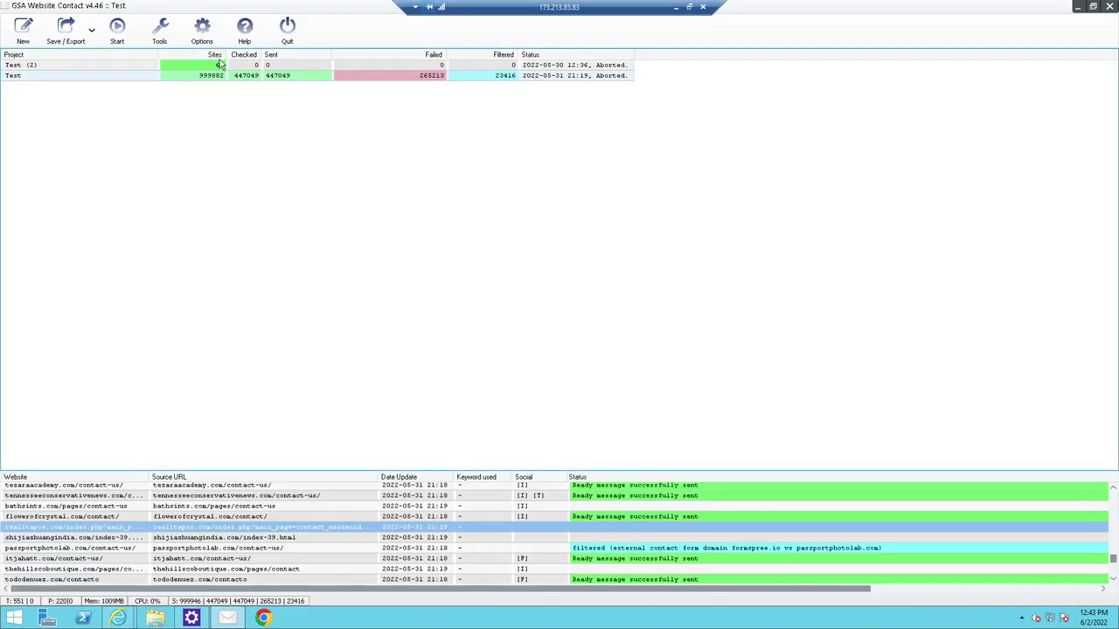
{"action": "left_click", "coordinate": [127, 66]}
{"action": "left_click", "coordinate": [130, 76]}
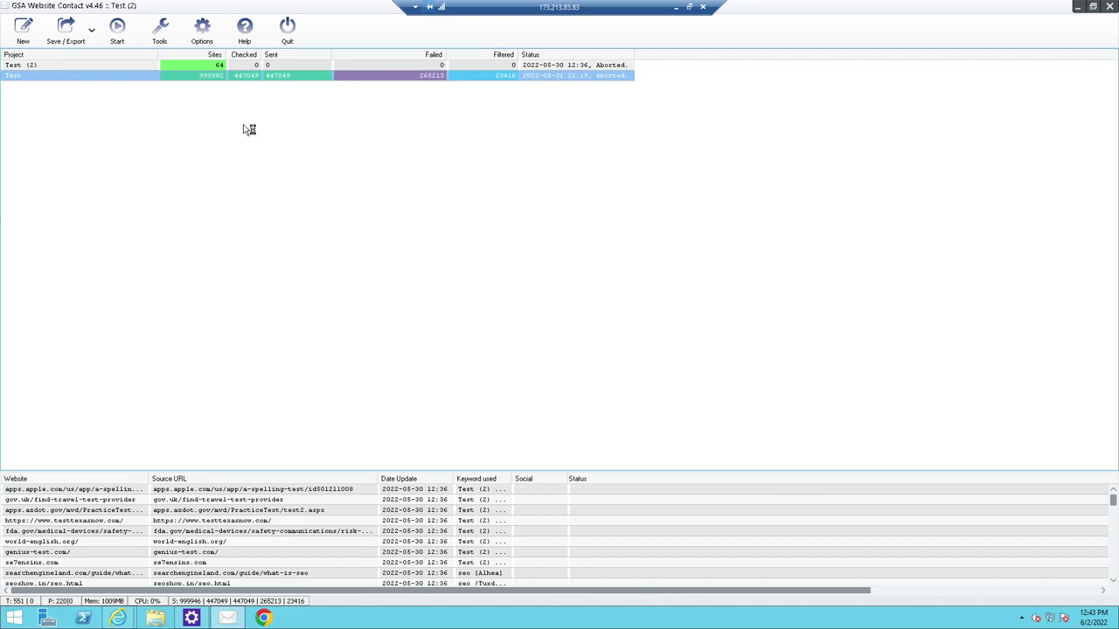
{"action": "double_click", "coordinate": [308, 76]}
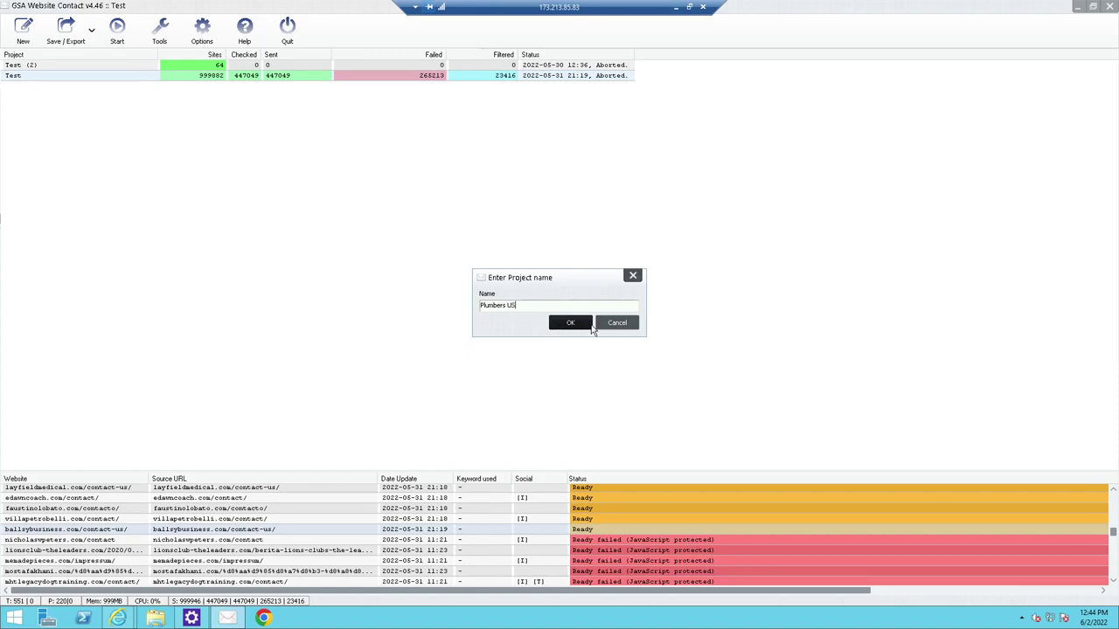
- Confirm the Plumbers US project, close its settings, and look over the Options without changes
{"action": "left_click", "coordinate": [587, 325]}
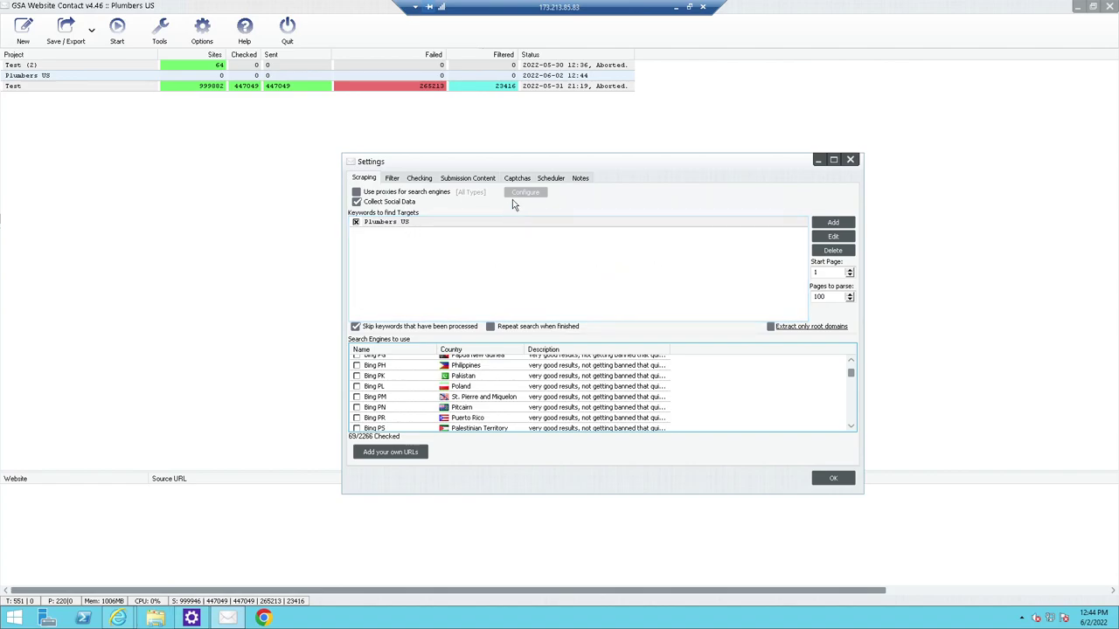
{"action": "left_click", "coordinate": [849, 161]}
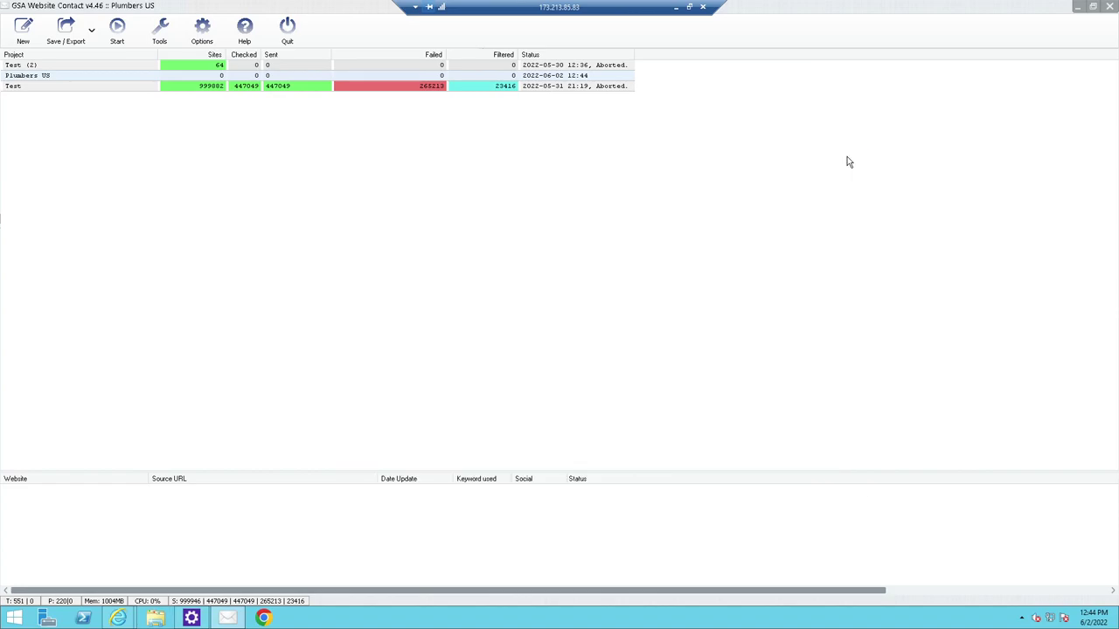
{"action": "left_click", "coordinate": [203, 30]}
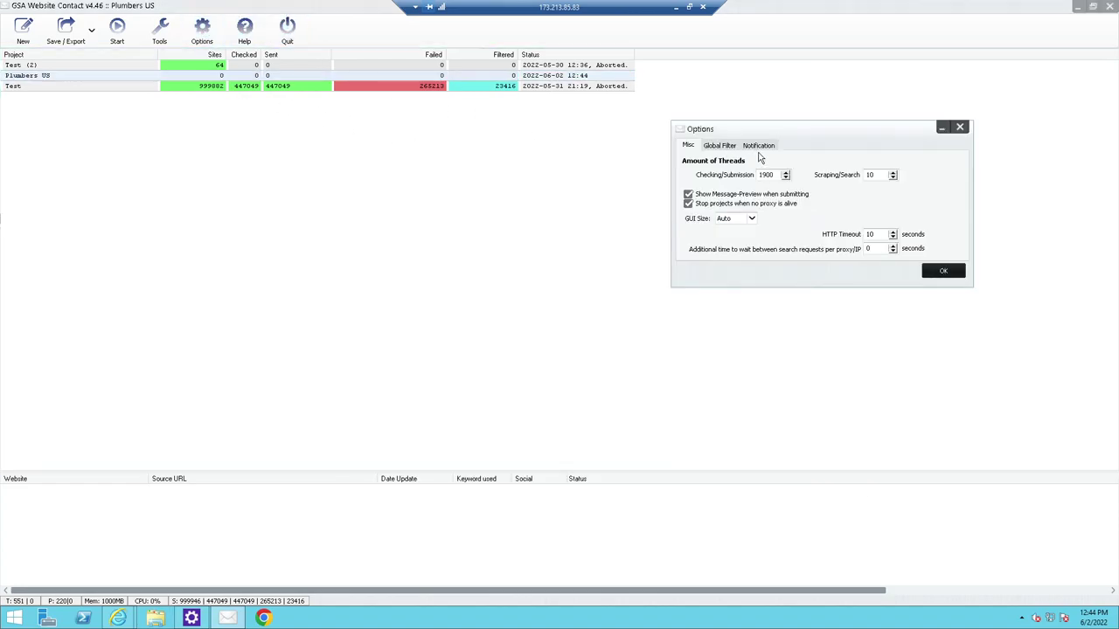
{"action": "left_click", "coordinate": [960, 129]}
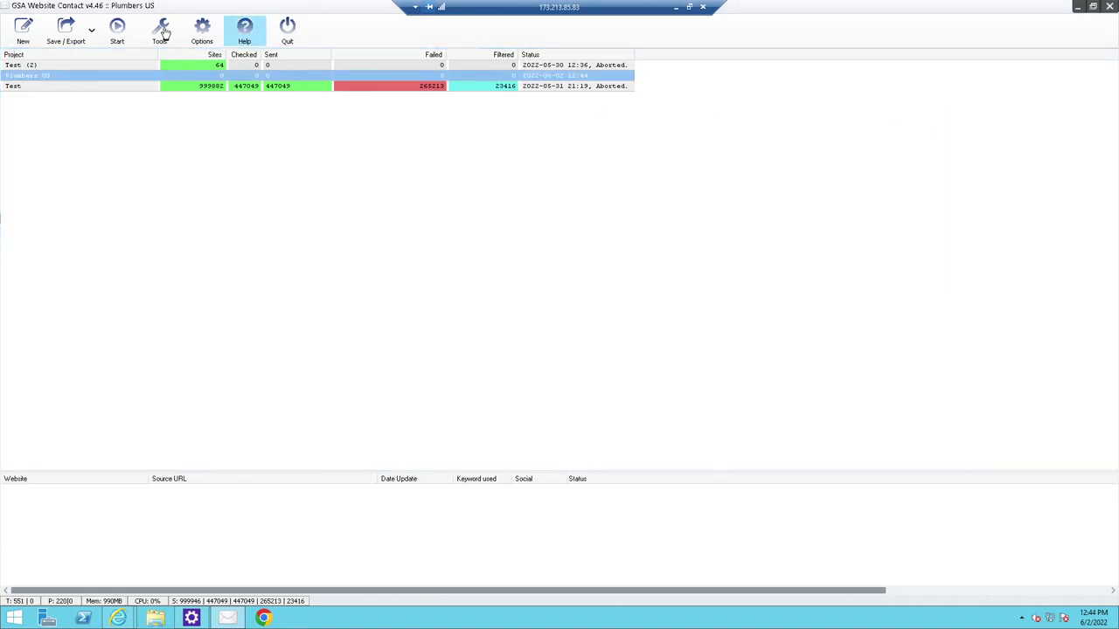
- Look over the Help menu entries, then minimize the remote session
{"action": "left_click", "coordinate": [238, 30]}
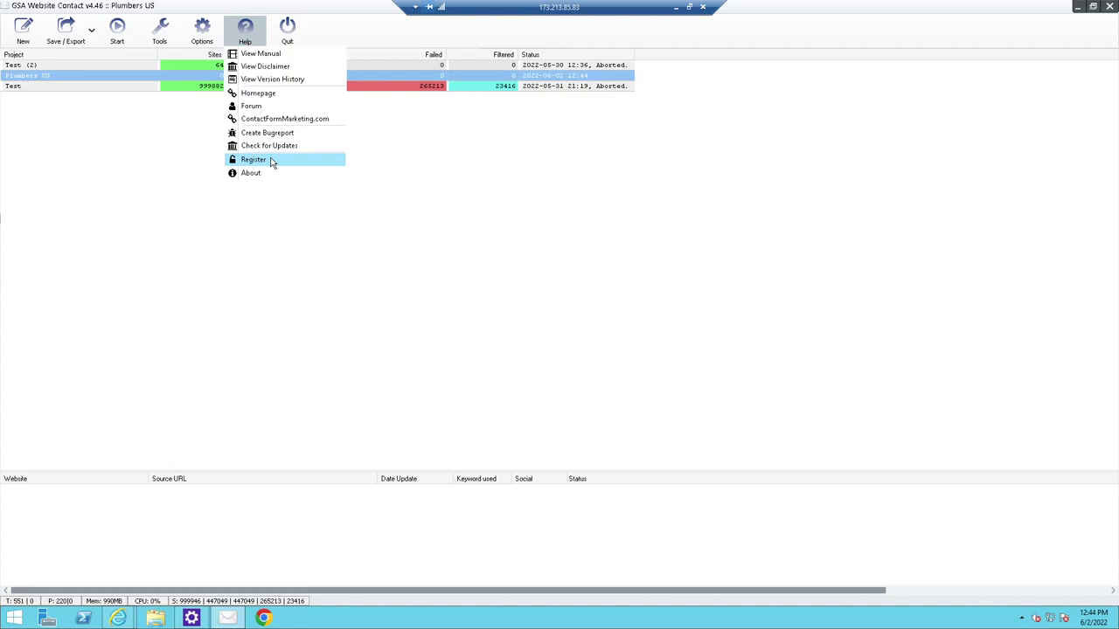
{"action": "left_click", "coordinate": [510, 186]}
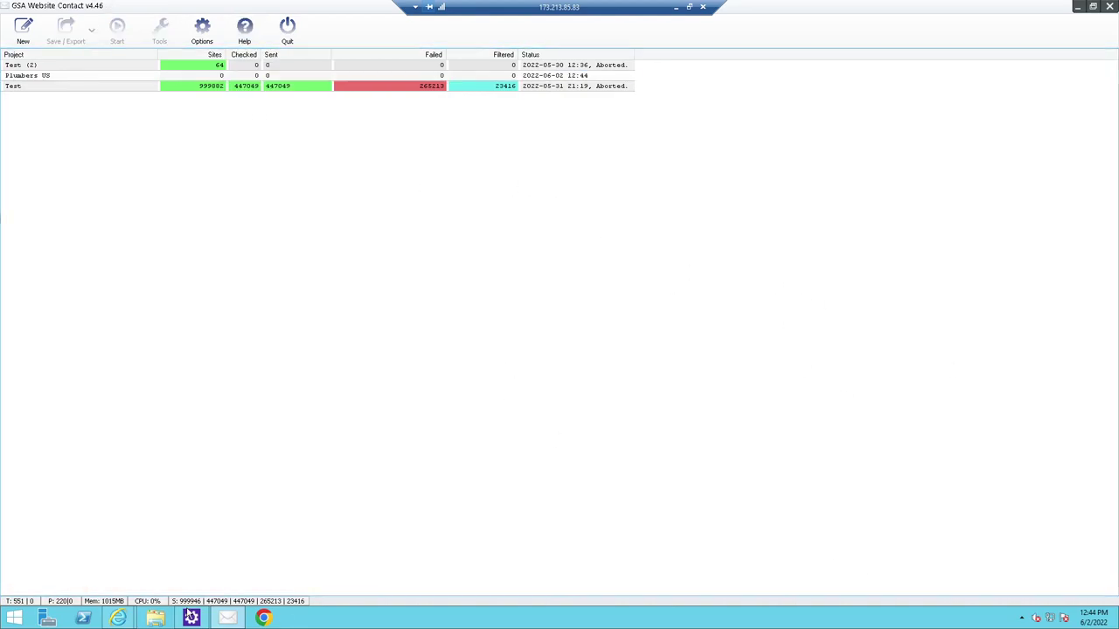
{"action": "left_click", "coordinate": [674, 7]}
- Search 'gsa contact form' in a new Chrome tab and open the gsa-online.de Website Contact page
{"action": "left_click", "coordinate": [576, 8]}
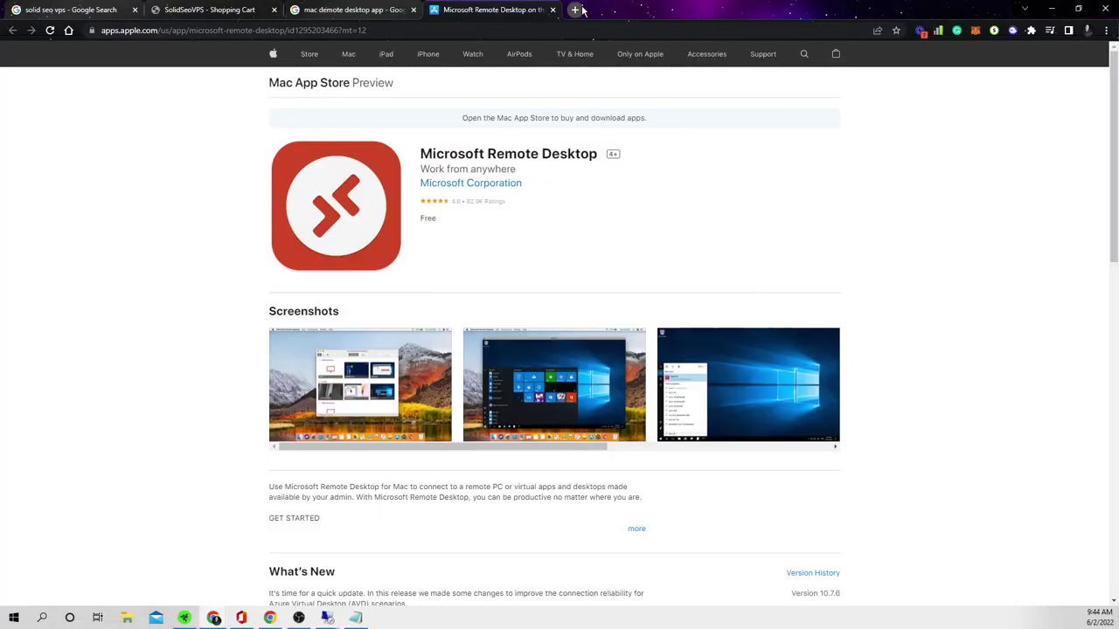
{"action": "left_click", "coordinate": [575, 9]}
{"action": "type", "text": "gsa contact"}
{"action": "key", "text": "Return"}
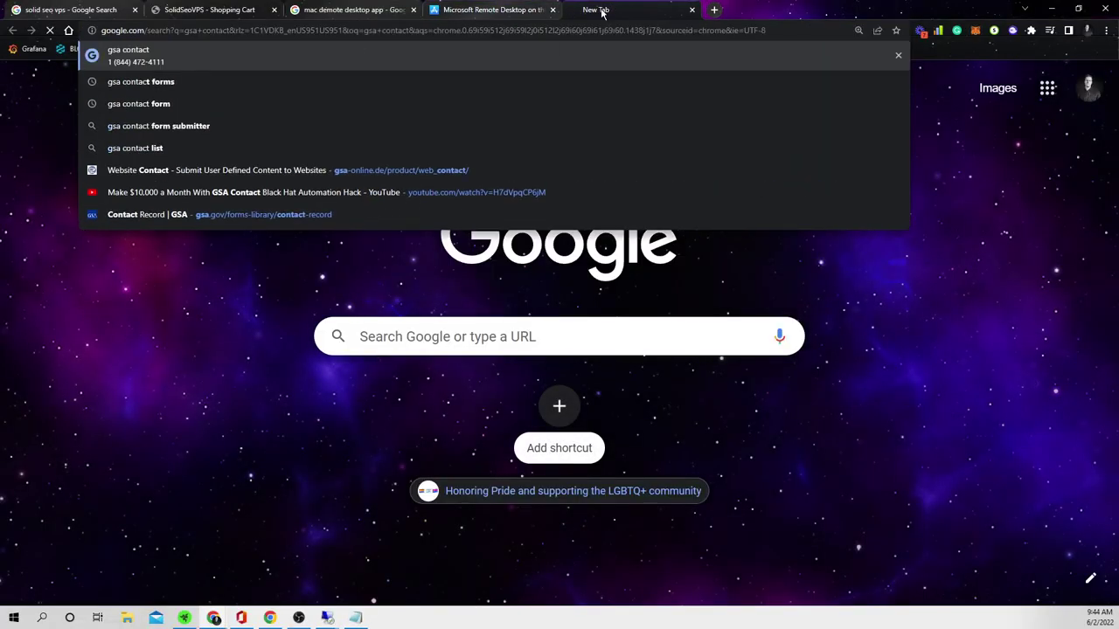
{"action": "scroll", "coordinate": [449, 267], "scroll_direction": "down", "scroll_amount": 6}
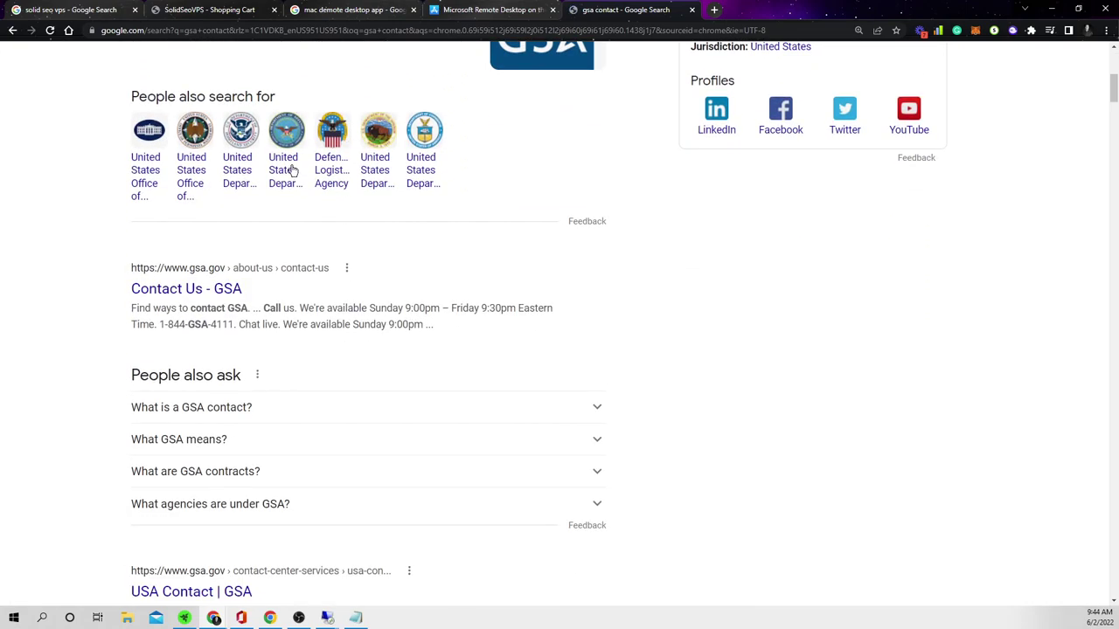
{"action": "scroll", "coordinate": [292, 171], "scroll_direction": "up", "scroll_amount": 5}
{"action": "left_click", "coordinate": [247, 77]}
{"action": "type", "text": "form"}
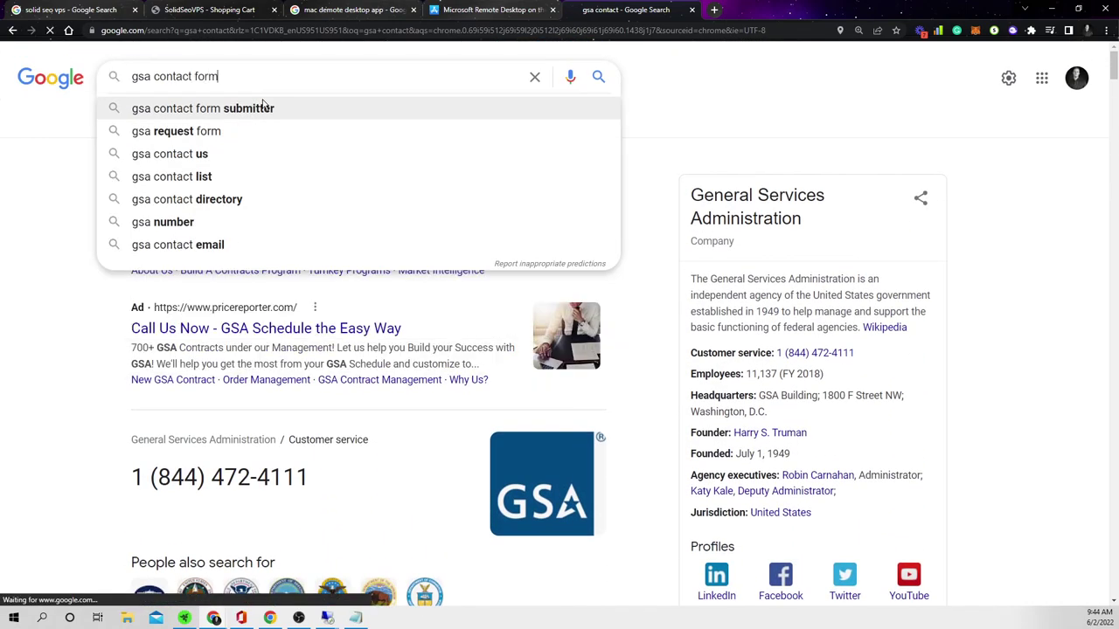
{"action": "key", "text": "Return"}
{"action": "left_click", "coordinate": [314, 131]}
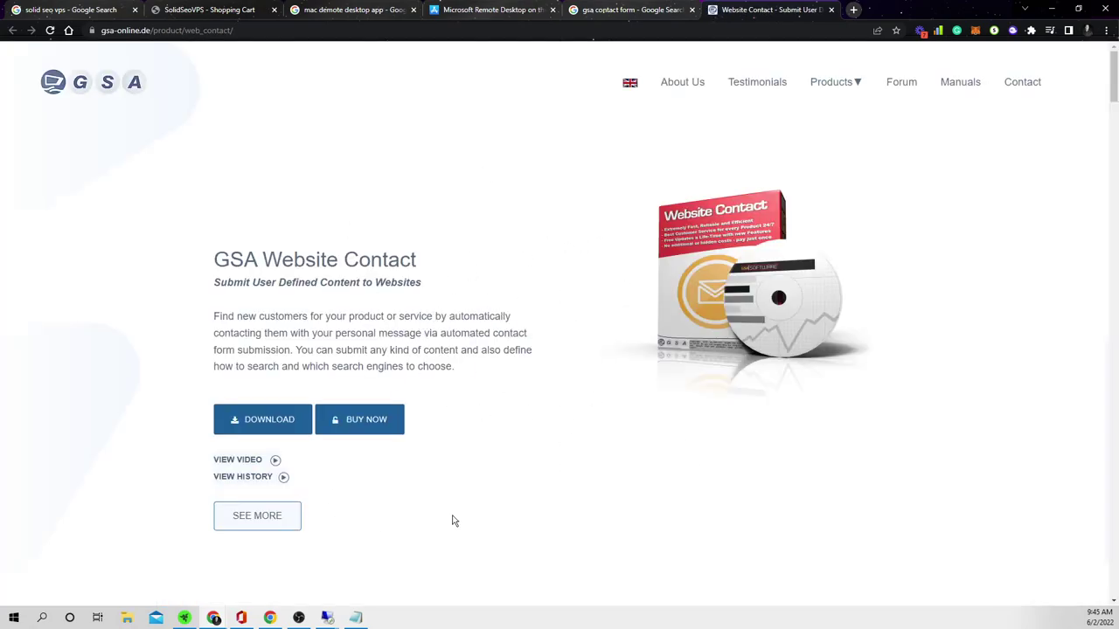
- Maximize the Notepad checklist and add a LISENCE line below PASSWORD:
{"action": "left_click", "coordinate": [355, 617]}
{"action": "scroll", "coordinate": [592, 405], "scroll_direction": "down", "scroll_amount": 5}
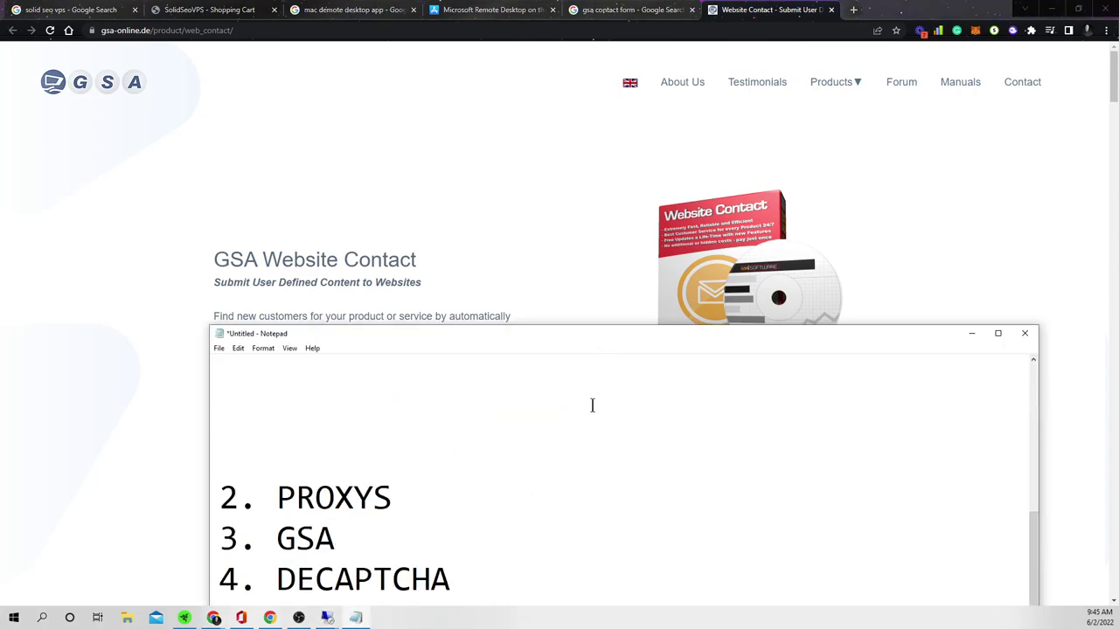
{"action": "double_click", "coordinate": [577, 333]}
{"action": "scroll", "coordinate": [485, 108], "scroll_direction": "up", "scroll_amount": 1}
{"action": "left_click", "coordinate": [193, 371]}
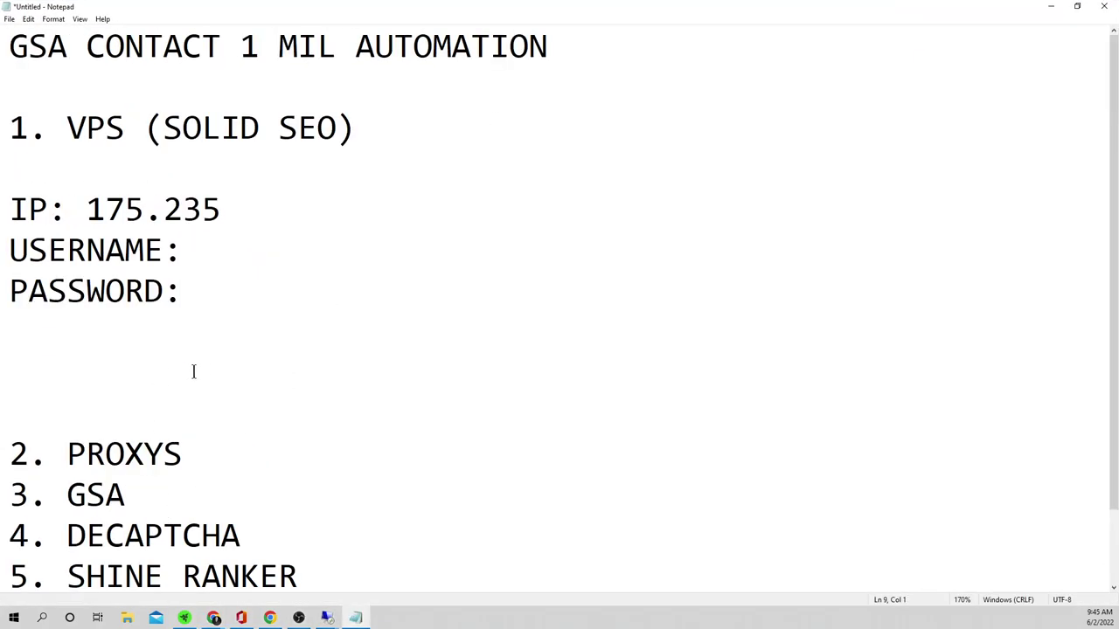
{"action": "type", "text": "LISENCE"}
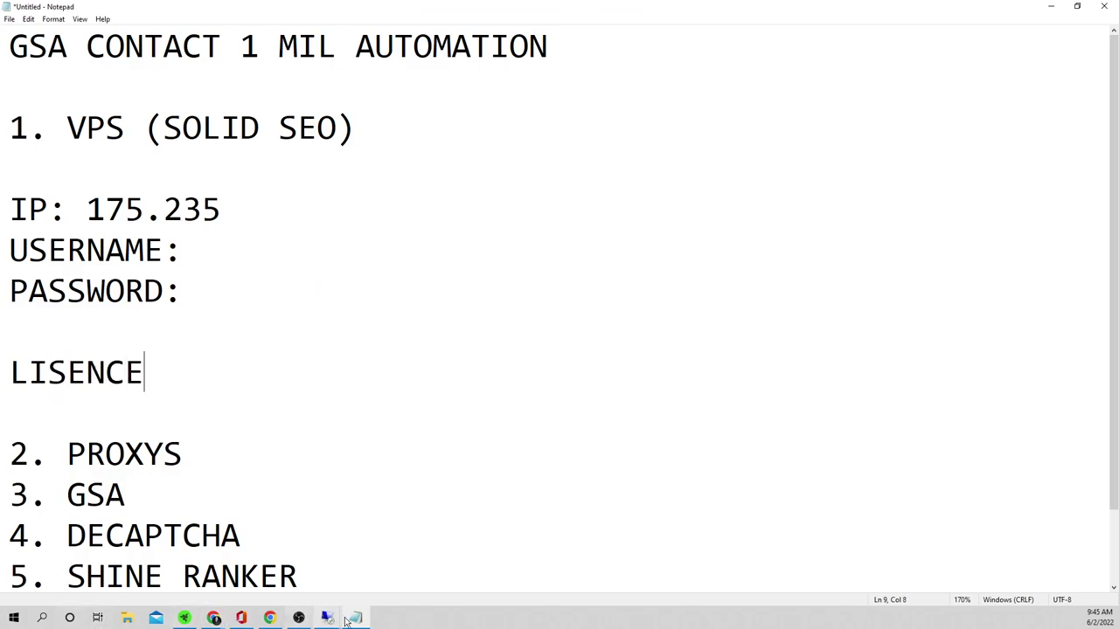
- Add DFY :, SEND LEADS:, COURSE: and LIST: lines beneath the title
{"action": "mouse_move", "coordinate": [351, 612]}
{"action": "left_click", "coordinate": [477, 100]}
{"action": "key", "text": "Return"}
{"action": "key", "text": "Return"}
{"action": "type", "text": "DFY "}
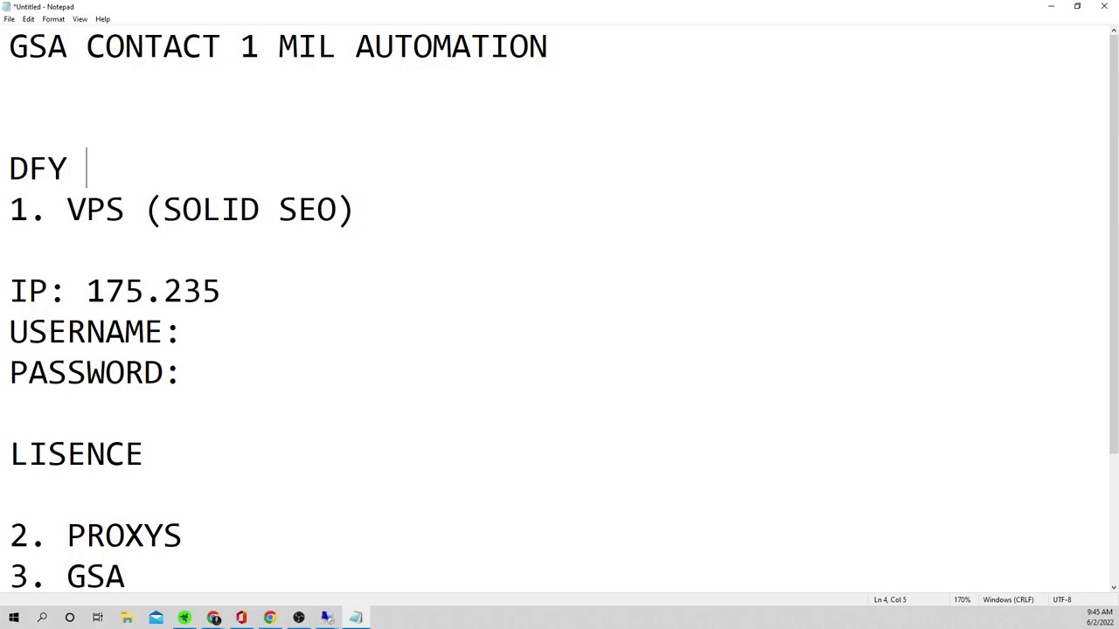
{"action": "type", "text": ":"}
{"action": "key", "text": "Return"}
{"action": "type", "text": "SEND L"}
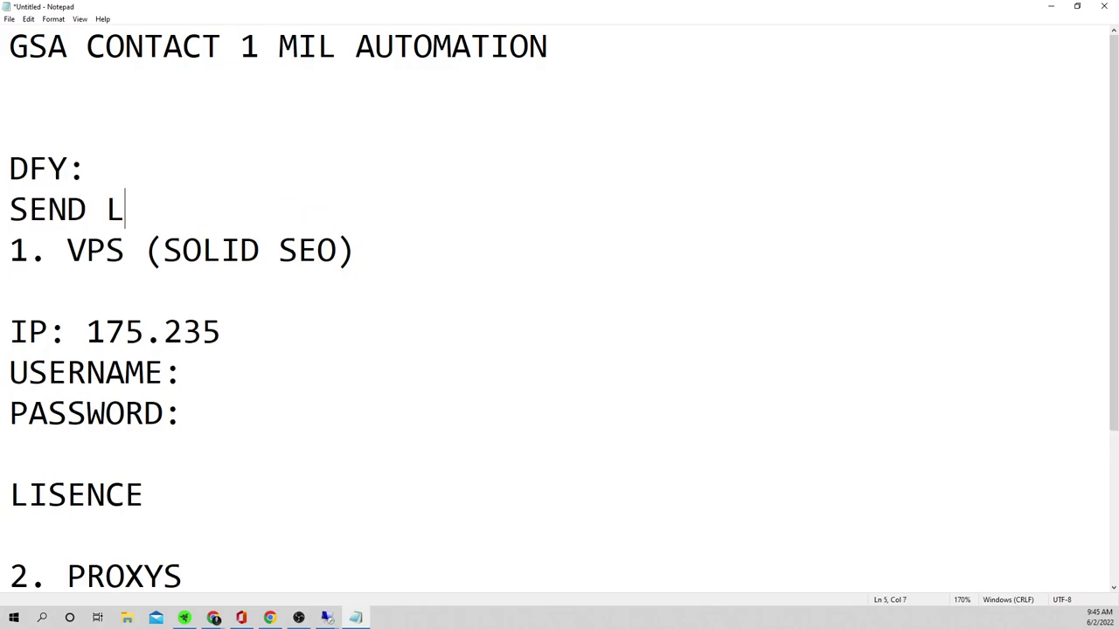
{"action": "type", "text": "EADS:"}
{"action": "key", "text": "Return"}
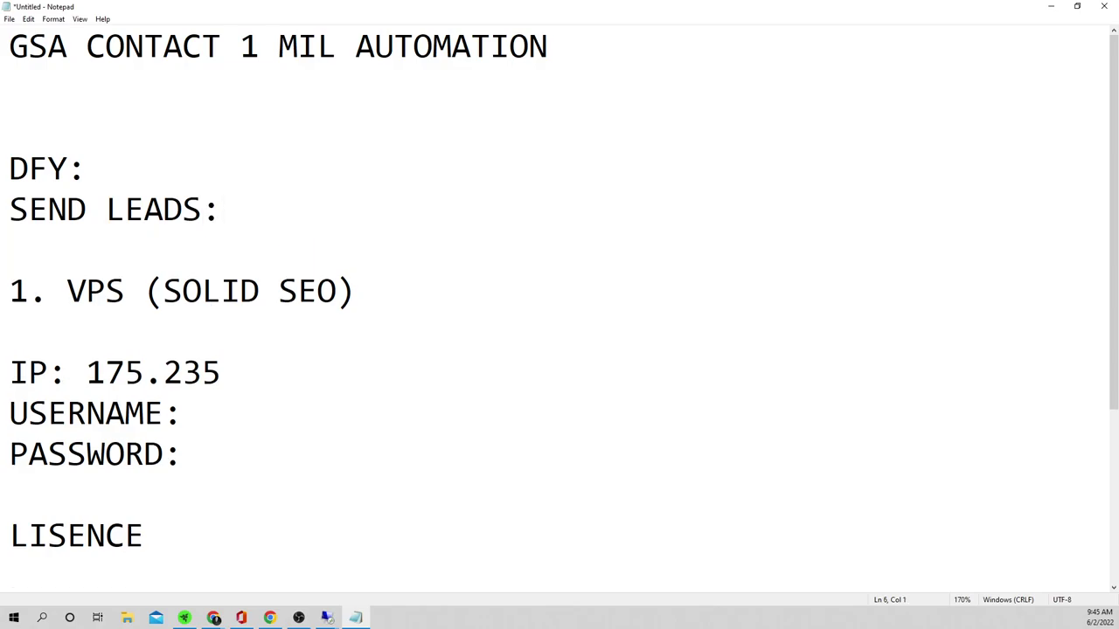
{"action": "type", "text": "COURSE:"}
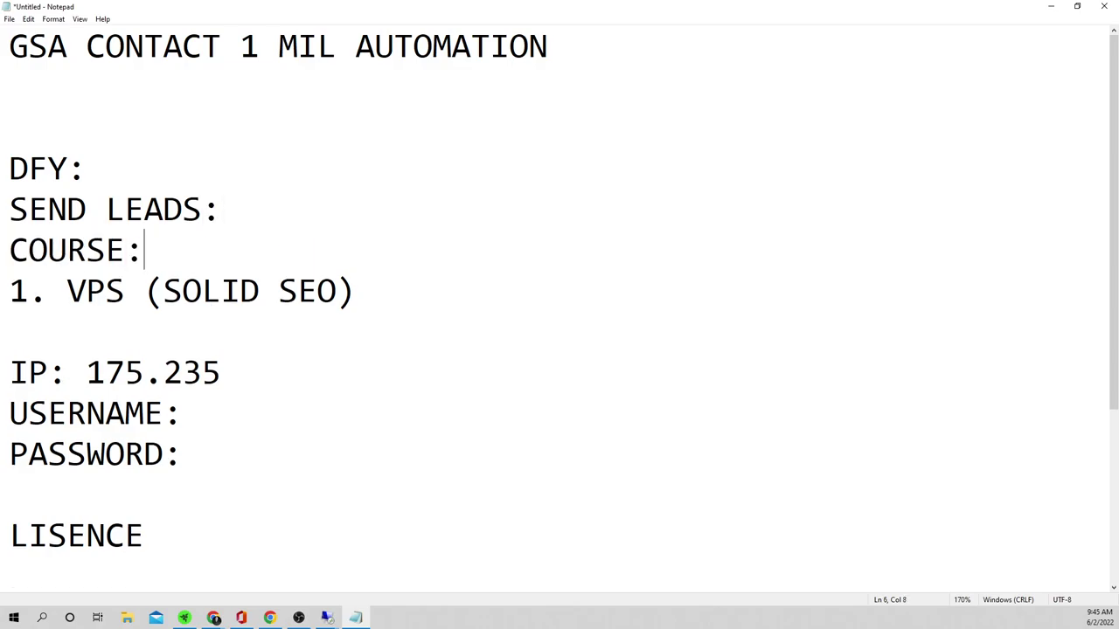
{"action": "key", "text": "Return"}
{"action": "type", "text": "LIST:"}
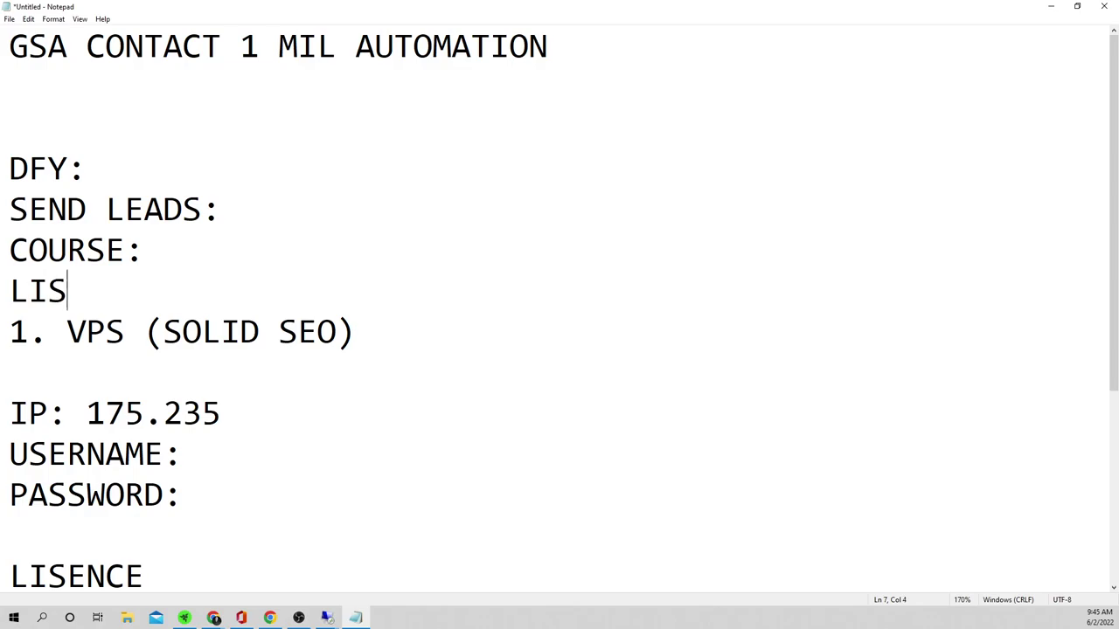
{"action": "key", "text": "Return"}
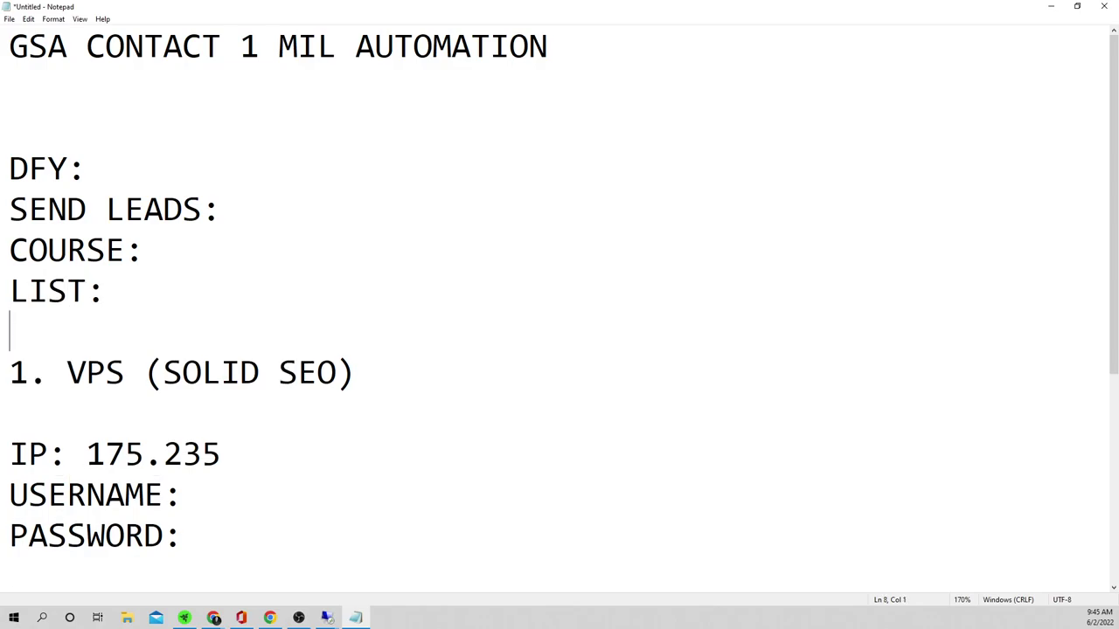
- Remove the extra blank line under the title and review the new header lines
{"action": "left_click", "coordinate": [549, 98]}
{"action": "key", "text": "BackSpace"}
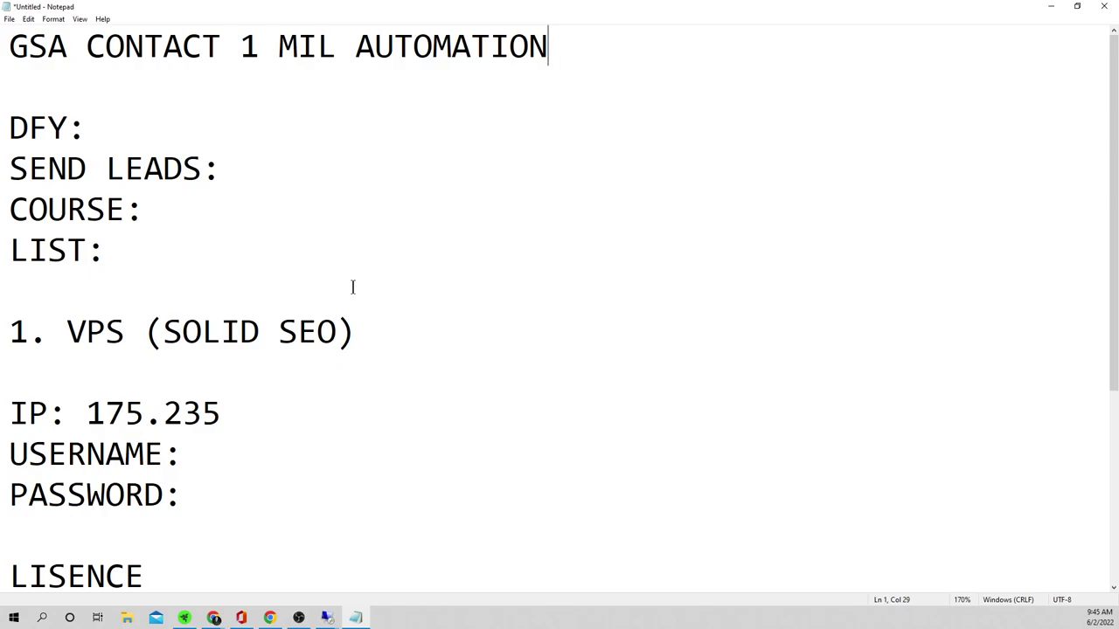
{"action": "left_click_drag", "start_coordinate": [135, 84], "coordinate": [295, 270]}
{"action": "key", "text": "Left"}
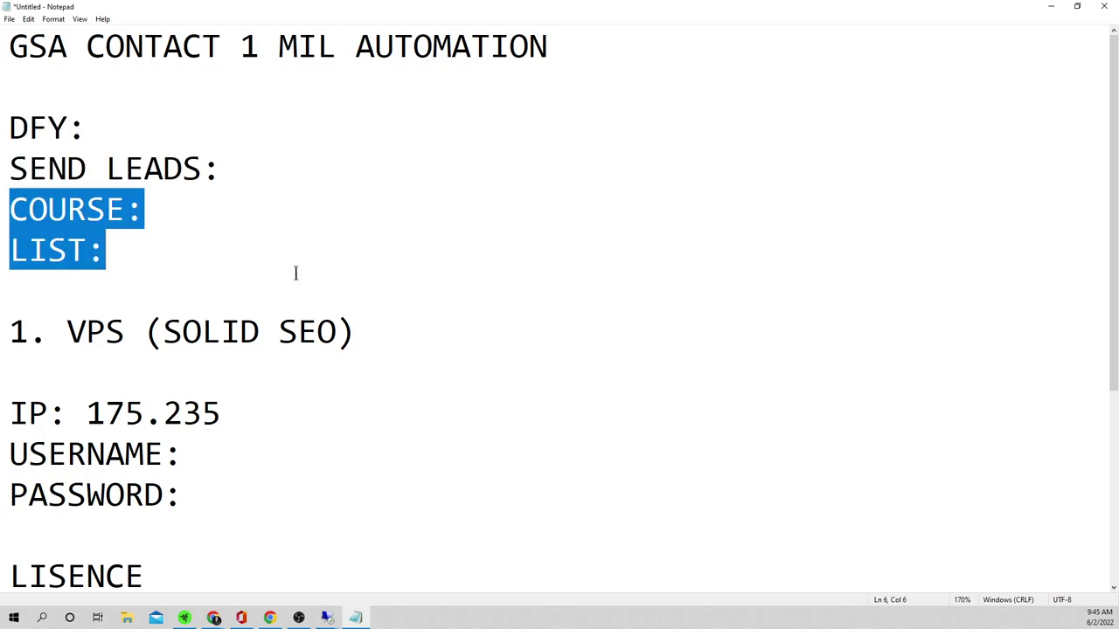
{"action": "left_click", "coordinate": [358, 277]}
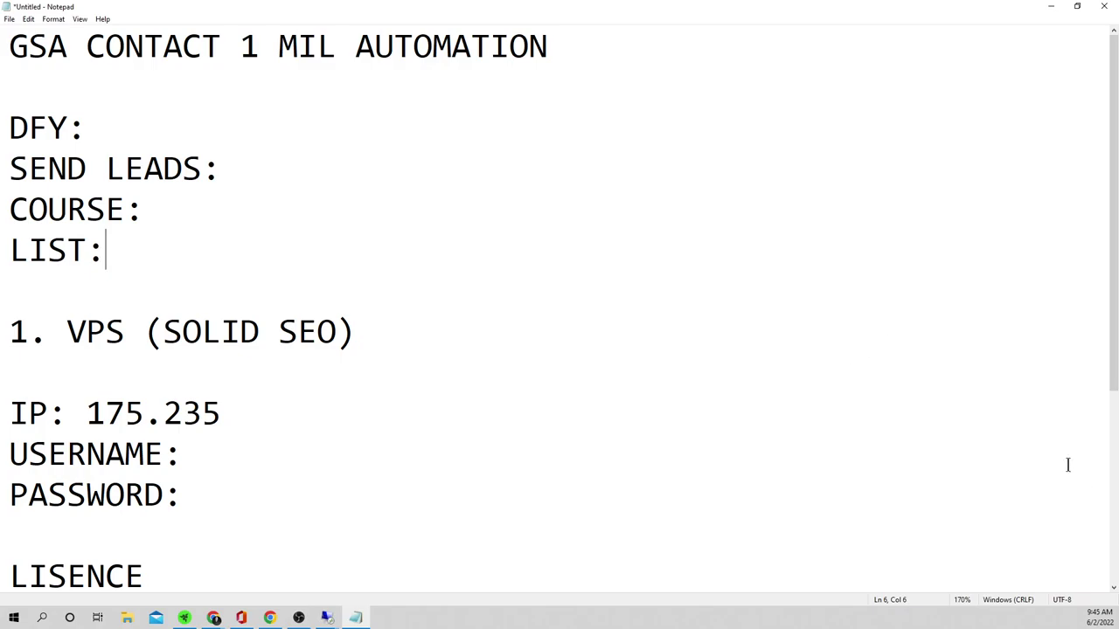
{"action": "left_click_drag", "start_coordinate": [300, 262], "coordinate": [38, 66]}
{"action": "left_click", "coordinate": [300, 273]}
- Review the checklist's PROXYS, PASSWORD and LISENCE lines
{"action": "scroll", "coordinate": [551, 296], "scroll_direction": "down", "scroll_amount": 3}
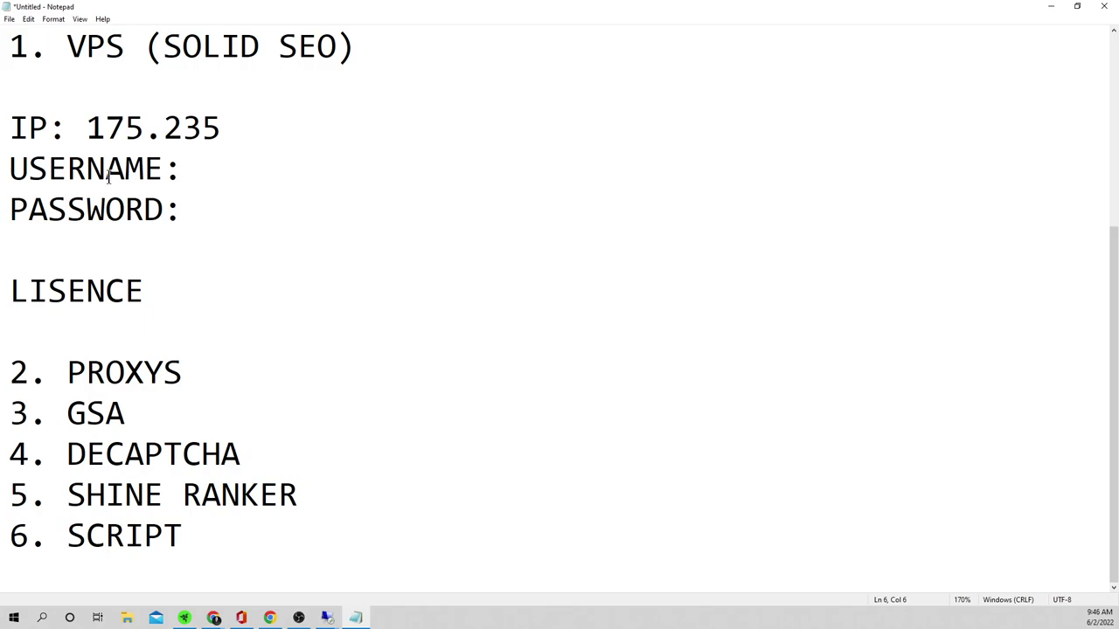
{"action": "scroll", "coordinate": [207, 247], "scroll_direction": "up", "scroll_amount": 2}
{"action": "scroll", "coordinate": [182, 373], "scroll_direction": "down", "scroll_amount": 2}
{"action": "left_click_drag", "start_coordinate": [183, 372], "coordinate": [87, 372]}
{"action": "left_click", "coordinate": [125, 372]}
{"action": "double_click", "coordinate": [156, 290]}
{"action": "left_click", "coordinate": [210, 367]}
{"action": "left_click", "coordinate": [746, 208]}
{"action": "left_click_drag", "start_coordinate": [266, 374], "coordinate": [106, 374]}
{"action": "left_click", "coordinate": [297, 367]}
{"action": "left_click_drag", "start_coordinate": [298, 280], "coordinate": [240, 269]}
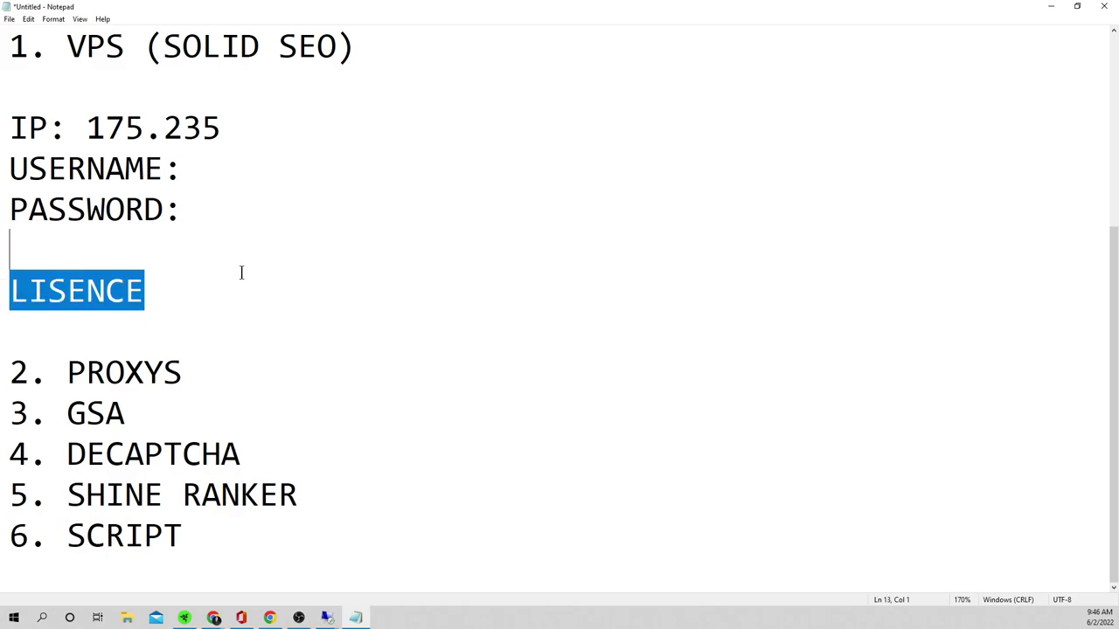
{"action": "left_click", "coordinate": [338, 301]}
{"action": "double_click", "coordinate": [78, 291]}
{"action": "left_click", "coordinate": [201, 316]}
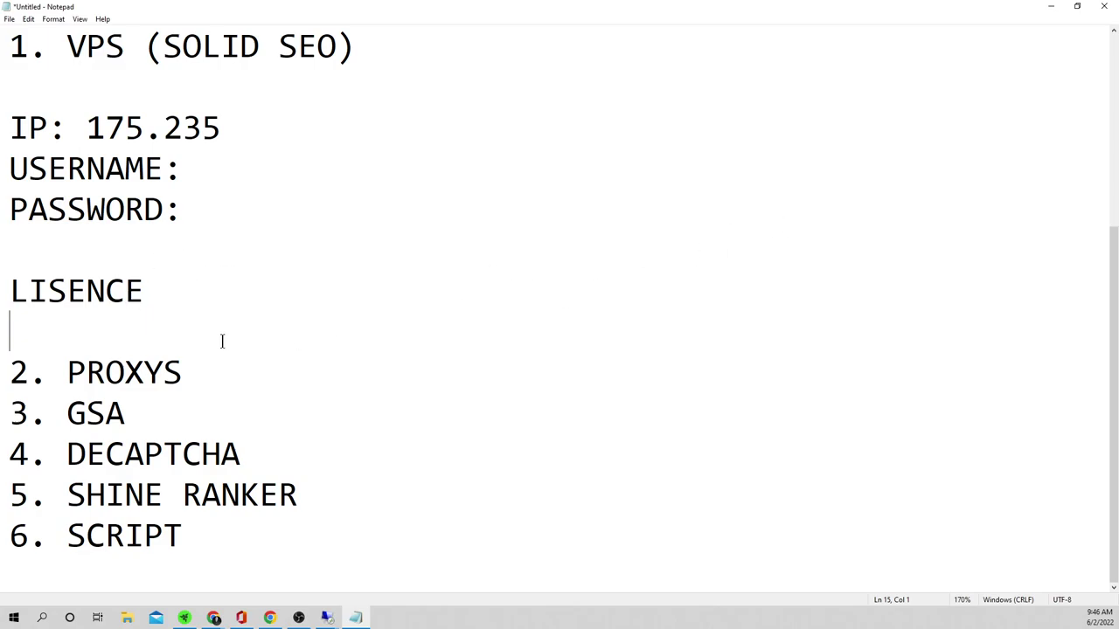
- Minimize Notepad and type 'my private proxy' into a new Chrome tab
{"action": "left_click", "coordinate": [1049, 7]}
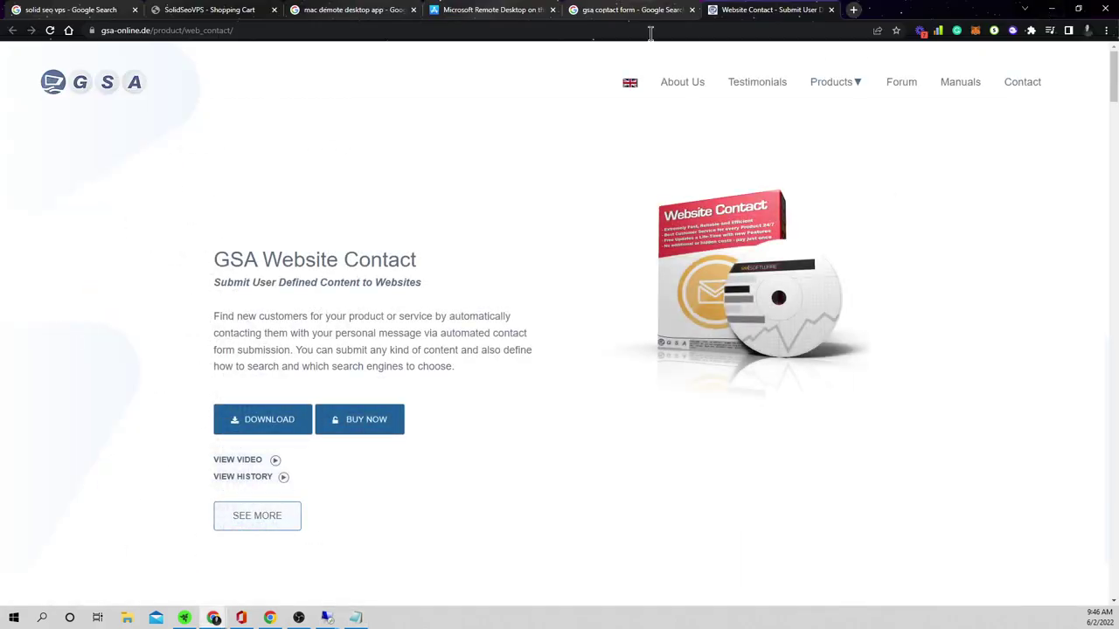
{"action": "left_click", "coordinate": [853, 10]}
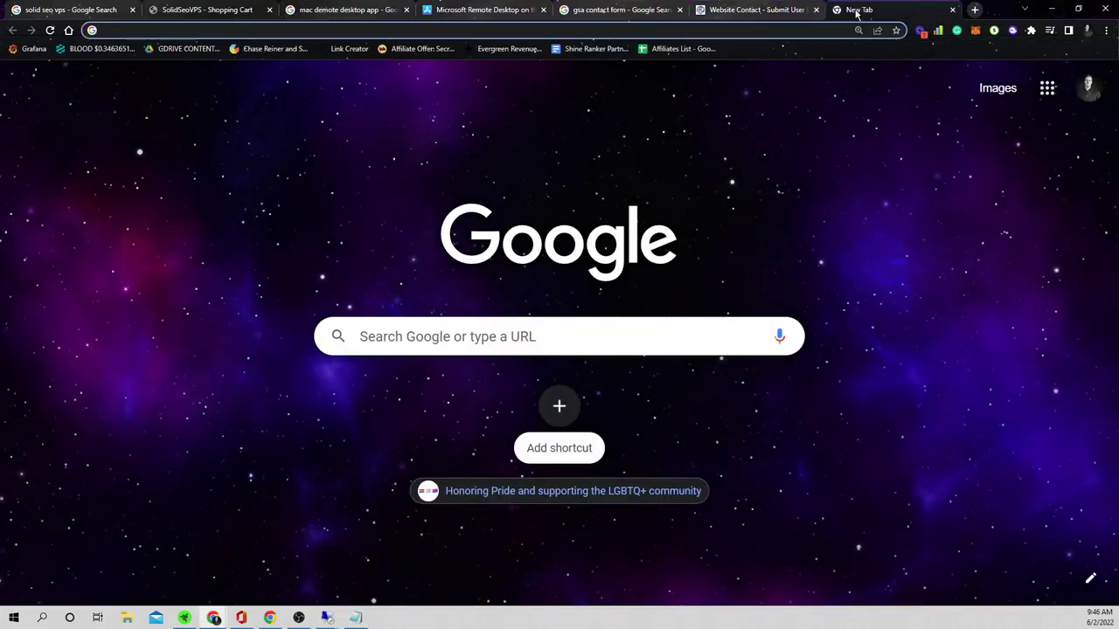
{"action": "type", "text": "my private prox"}
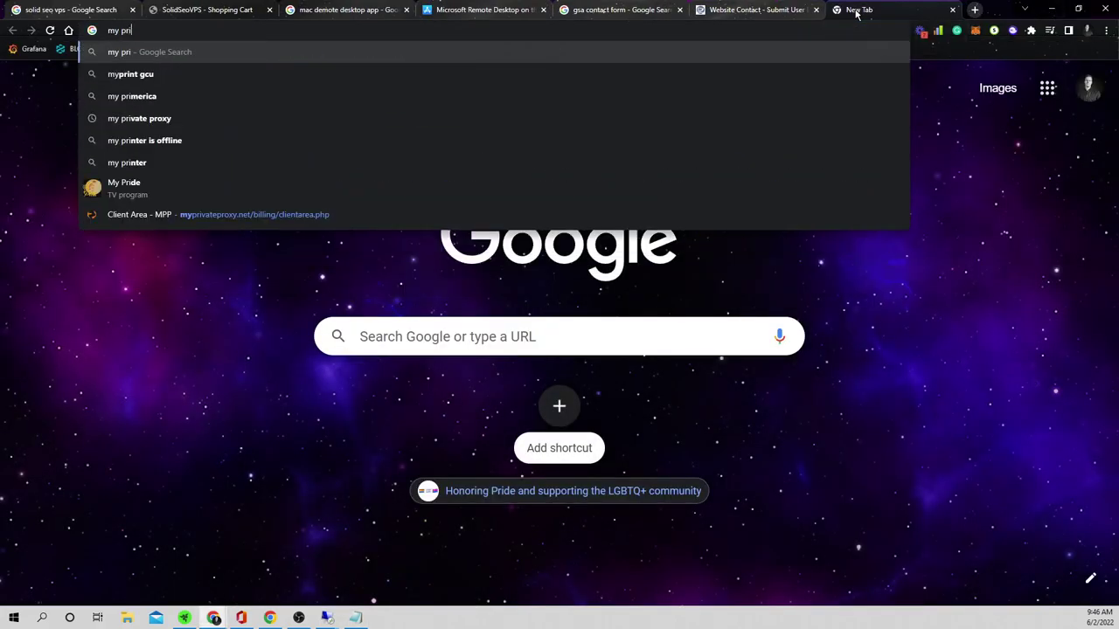
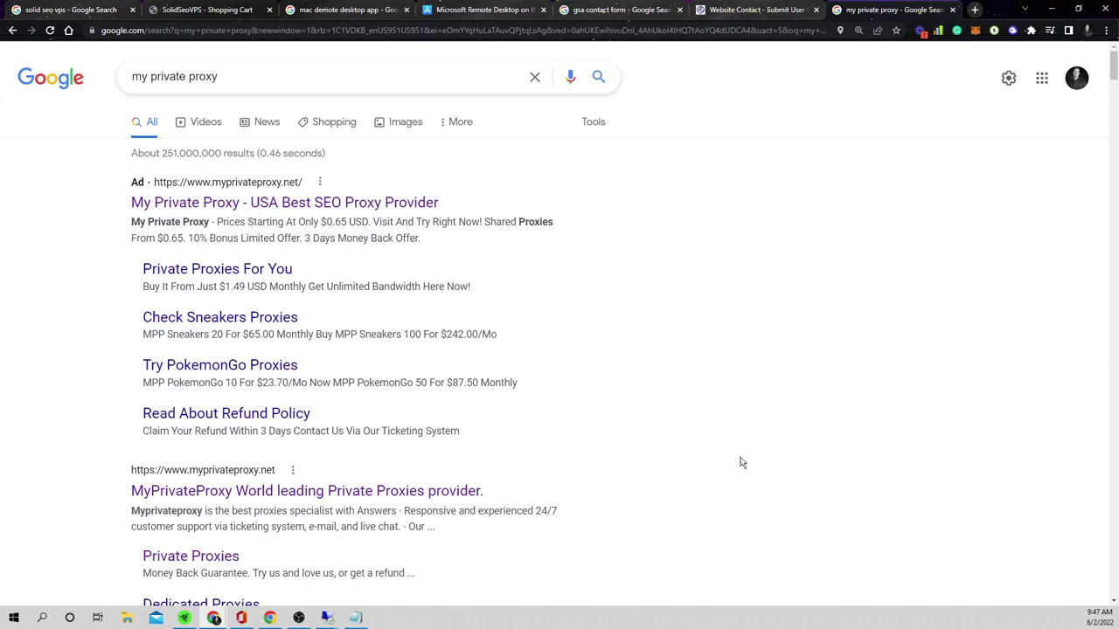
- Open the MyPrivateProxy site from the Google results and go to its Private Proxies page
{"action": "left_click", "coordinate": [437, 496]}
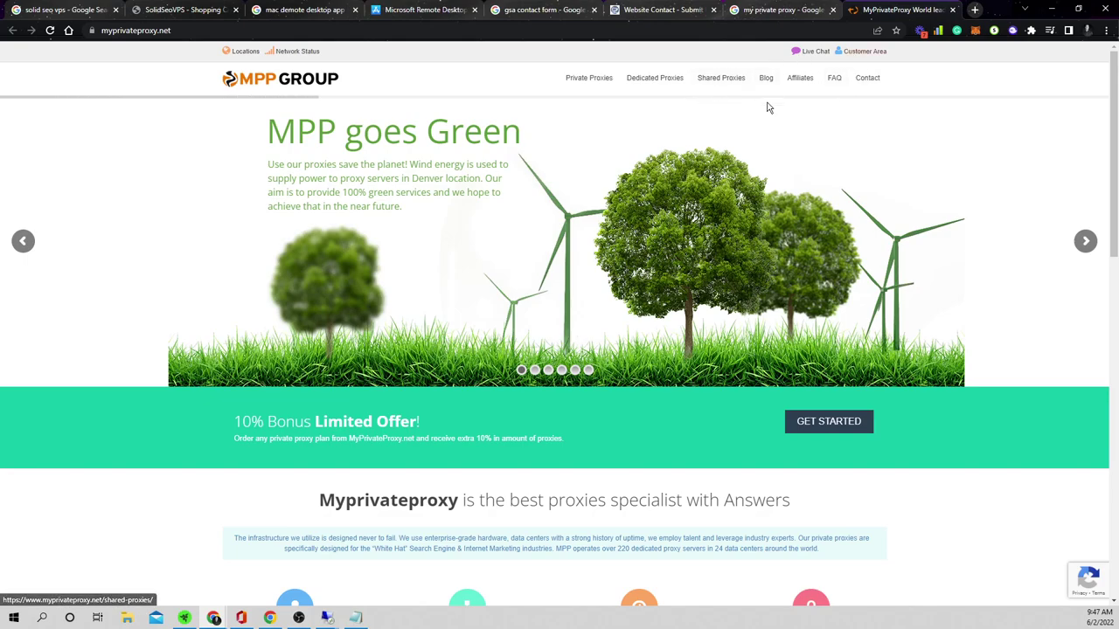
{"action": "scroll", "coordinate": [874, 237], "scroll_direction": "down", "scroll_amount": 3}
{"action": "scroll", "coordinate": [874, 237], "scroll_direction": "up", "scroll_amount": 3}
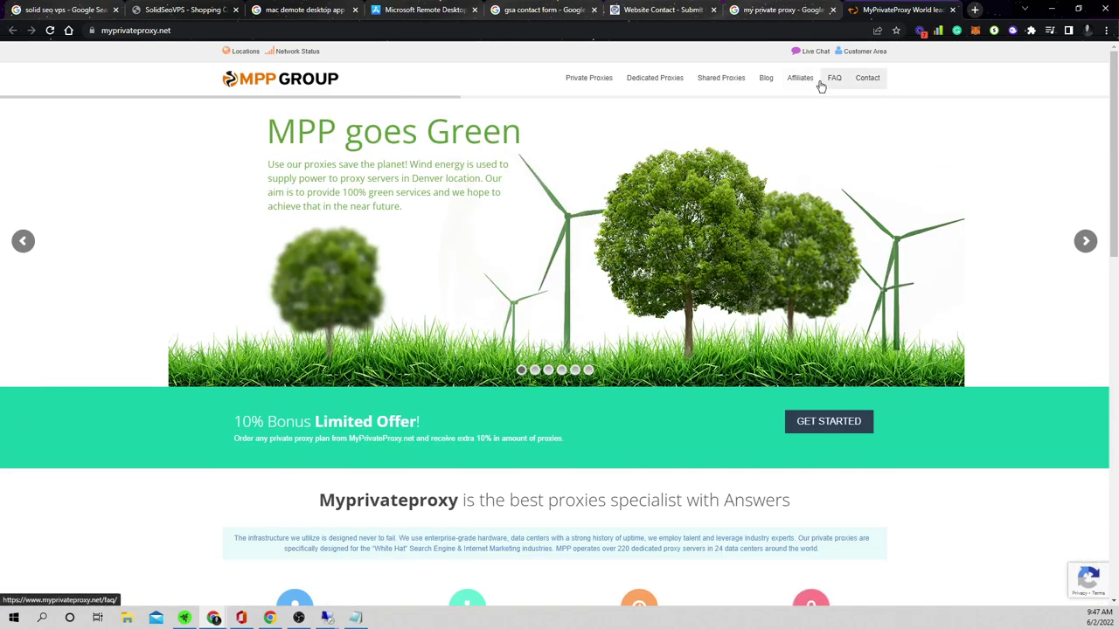
{"action": "left_click", "coordinate": [588, 85]}
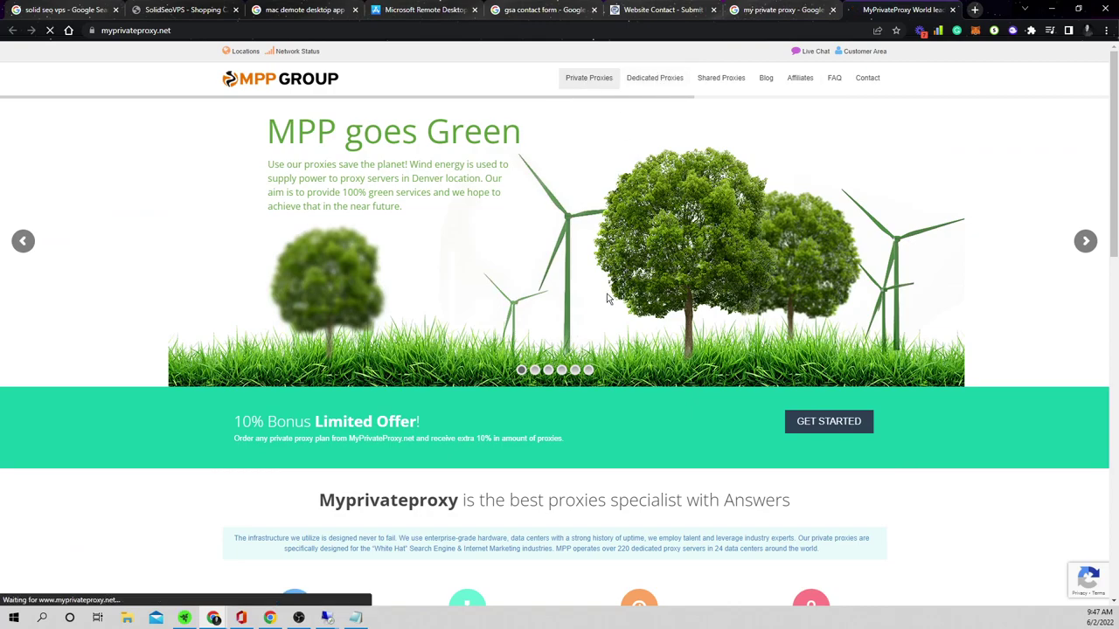
- Scan the pricing cards, highlighting the MPP 200 price and the MPP 2000 monthly price
{"action": "scroll", "coordinate": [555, 329], "scroll_direction": "down", "scroll_amount": 3}
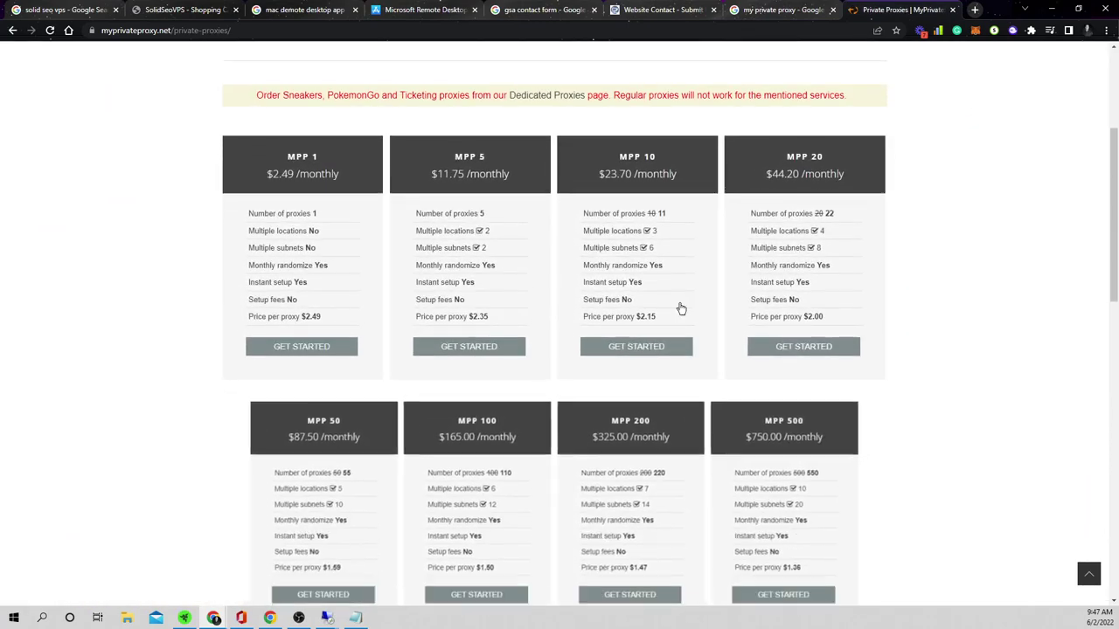
{"action": "scroll", "coordinate": [680, 298], "scroll_direction": "down", "scroll_amount": 3}
{"action": "scroll", "coordinate": [730, 525], "scroll_direction": "up", "scroll_amount": 1}
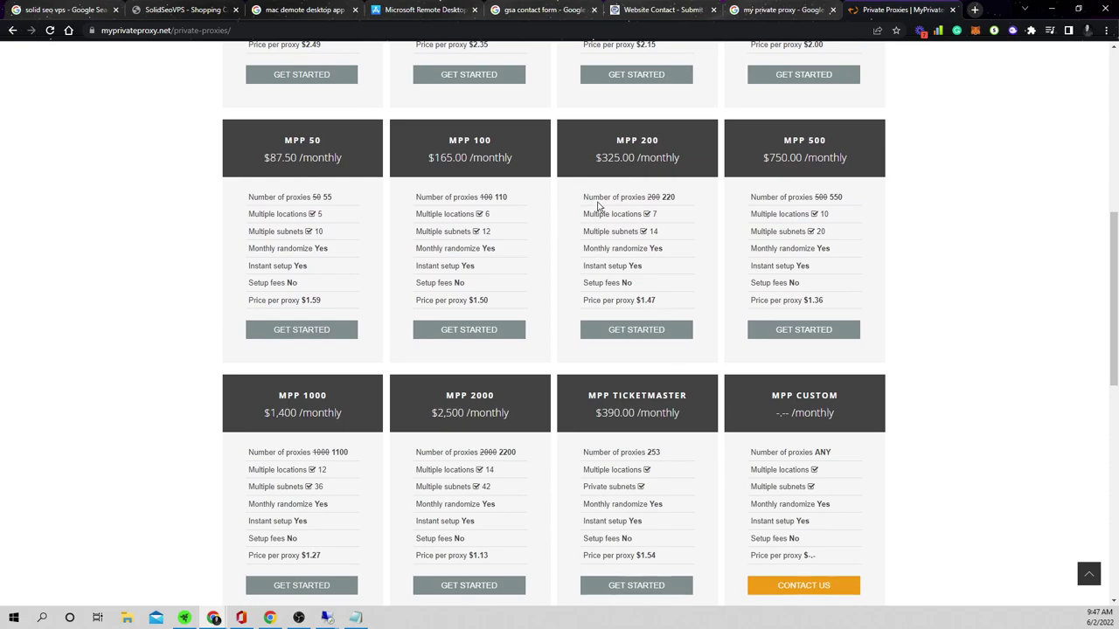
{"action": "scroll", "coordinate": [743, 183], "scroll_direction": "up", "scroll_amount": 3}
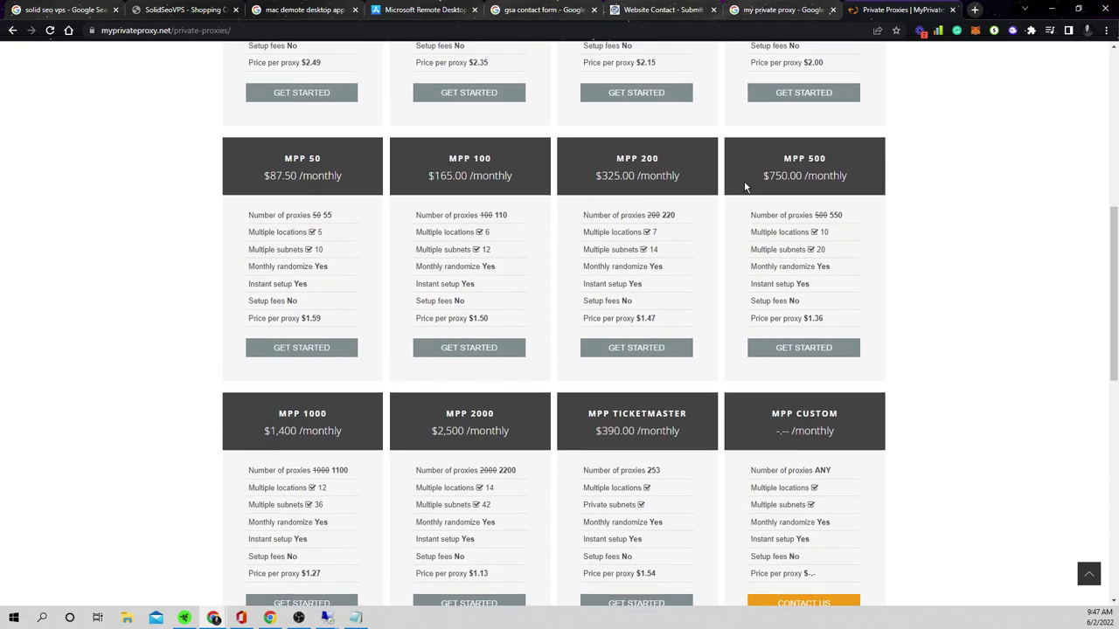
{"action": "scroll", "coordinate": [694, 215], "scroll_direction": "down", "scroll_amount": 2}
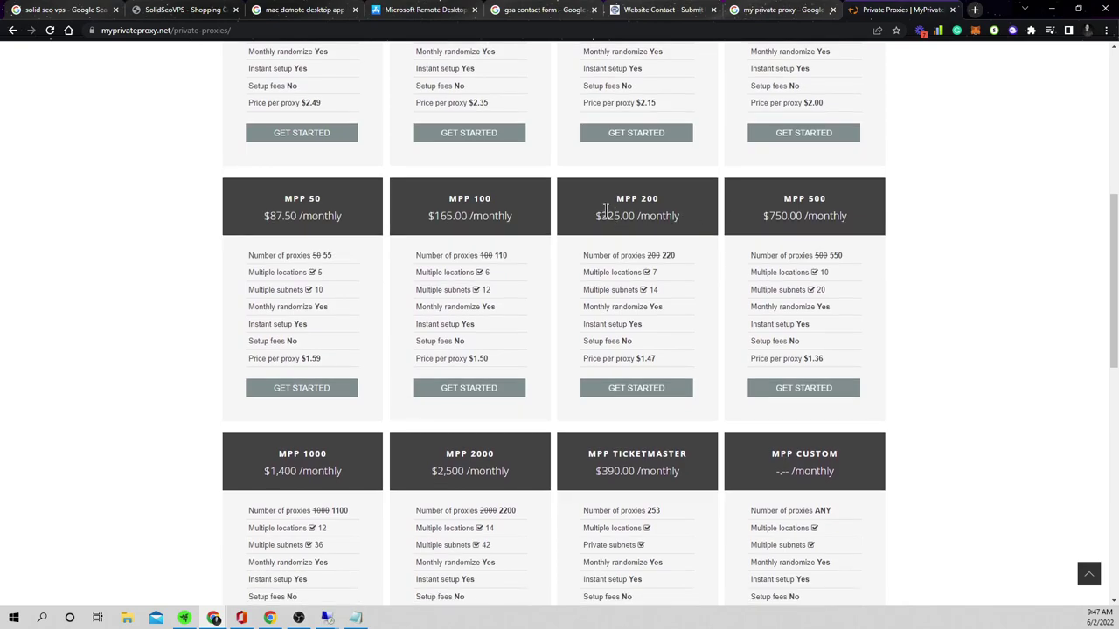
{"action": "left_click_drag", "start_coordinate": [597, 212], "coordinate": [664, 256]}
{"action": "left_click", "coordinate": [672, 249]}
{"action": "scroll", "coordinate": [642, 307], "scroll_direction": "down", "scroll_amount": 2}
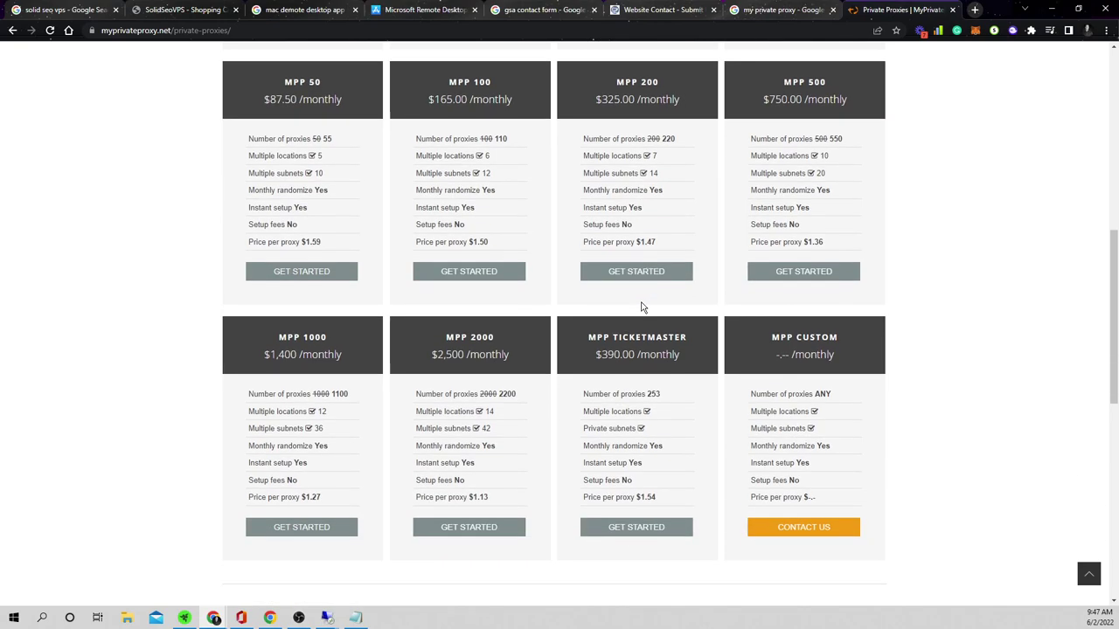
{"action": "left_click_drag", "start_coordinate": [429, 356], "coordinate": [498, 355]}
{"action": "left_click", "coordinate": [513, 354]}
{"action": "scroll", "coordinate": [660, 336], "scroll_direction": "up", "scroll_amount": 1}
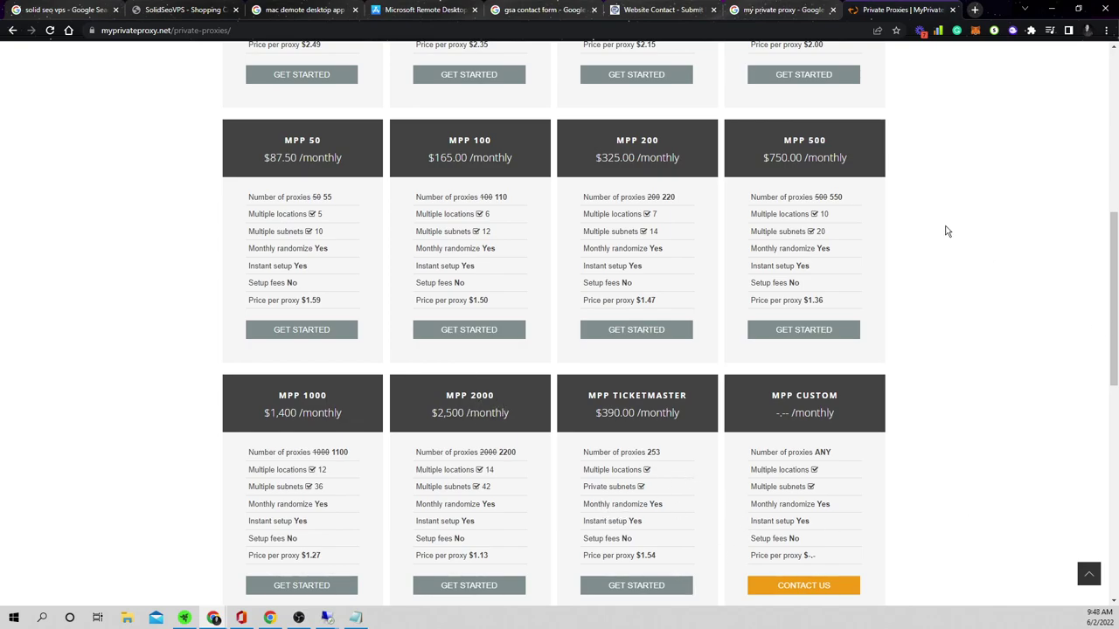
{"action": "left_click_drag", "start_coordinate": [602, 147], "coordinate": [675, 168]}
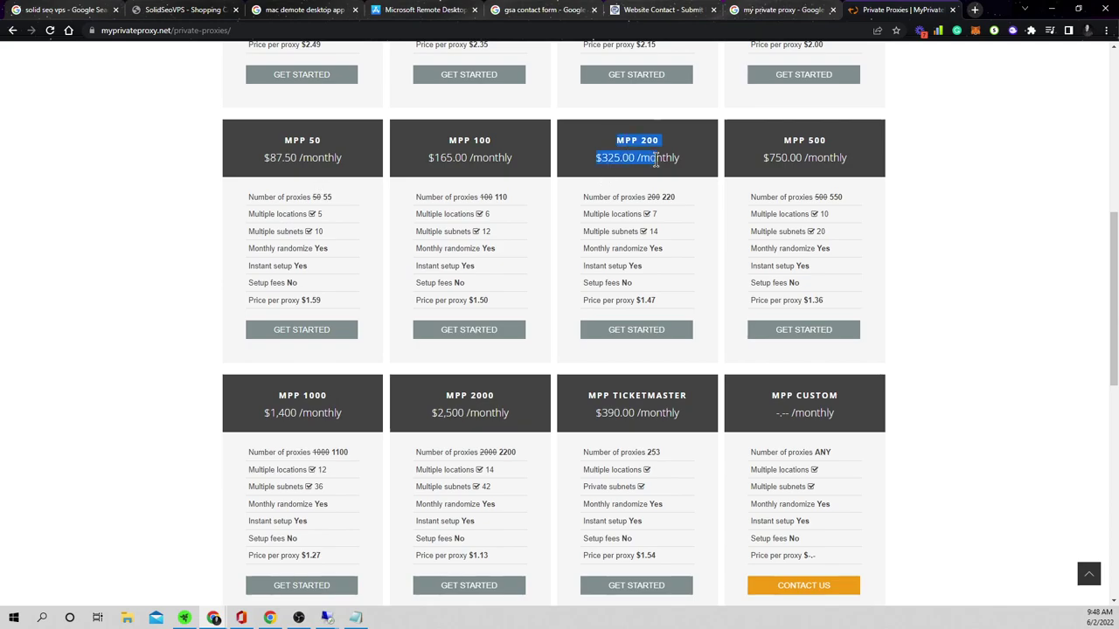
{"action": "left_click", "coordinate": [685, 171]}
- Compare the MPP 50 and MPP 100 tiers against MPP 200's $325.00/month for 220 proxies
{"action": "scroll", "coordinate": [697, 200], "scroll_direction": "up", "scroll_amount": 2}
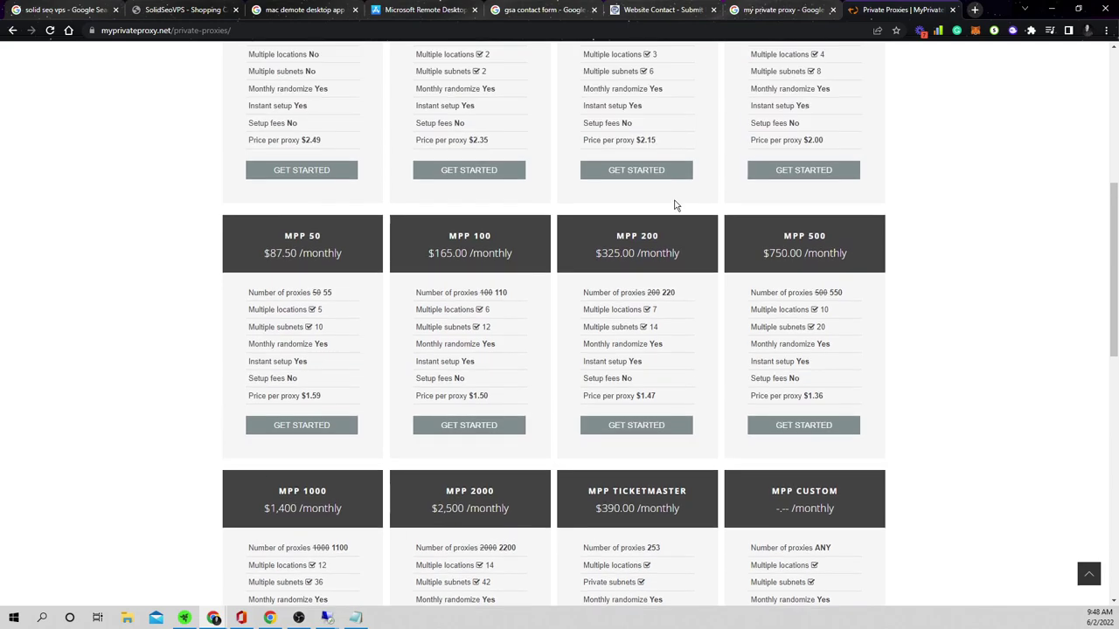
{"action": "scroll", "coordinate": [682, 215], "scroll_direction": "down", "scroll_amount": 2}
{"action": "scroll", "coordinate": [612, 226], "scroll_direction": "up", "scroll_amount": 2}
{"action": "left_click_drag", "start_coordinate": [591, 231], "coordinate": [264, 273]}
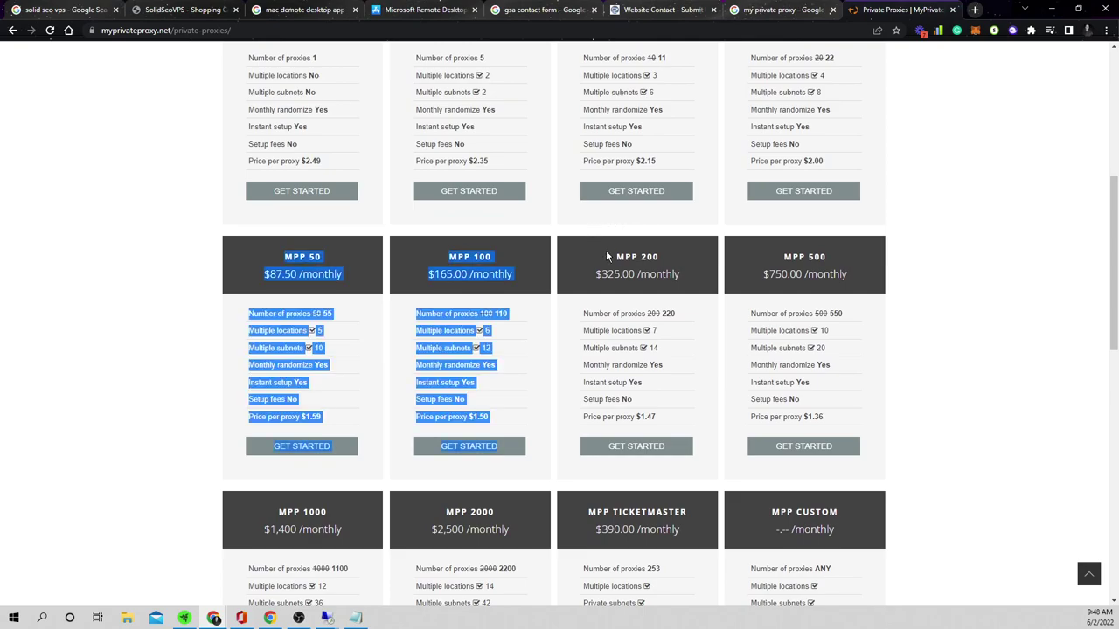
{"action": "left_click", "coordinate": [636, 271]}
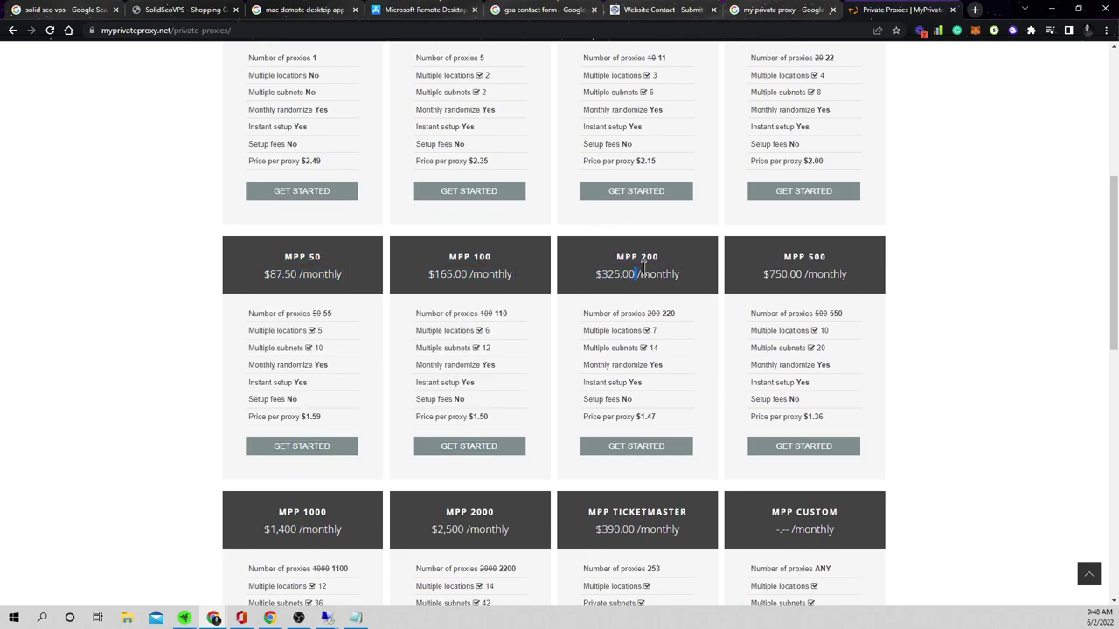
{"action": "scroll", "coordinate": [619, 282], "scroll_direction": "up", "scroll_amount": 3}
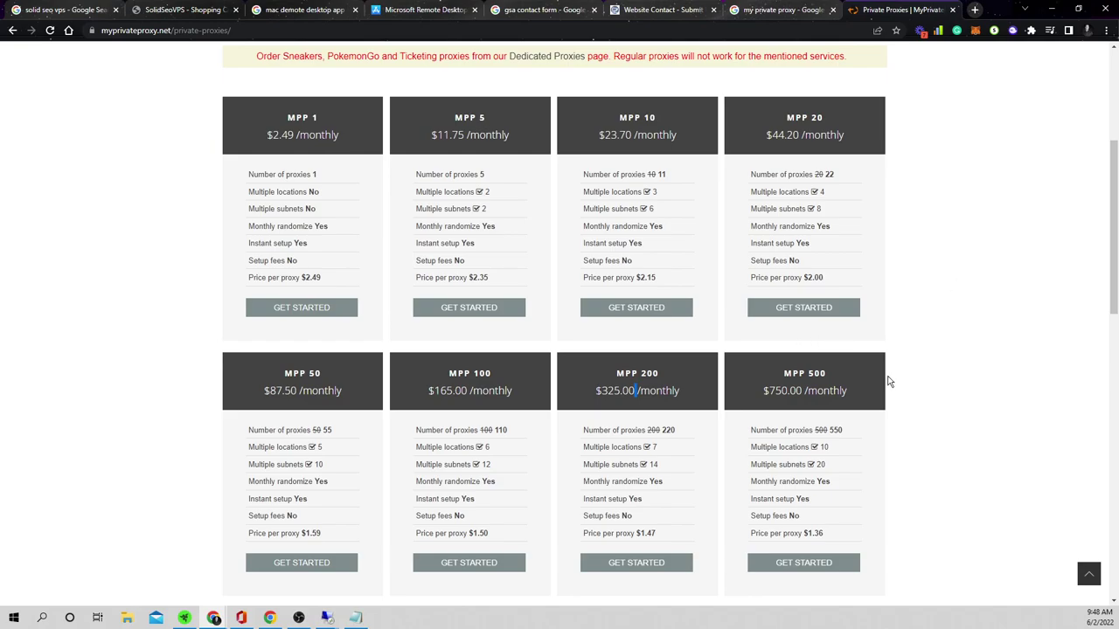
{"action": "scroll", "coordinate": [880, 350], "scroll_direction": "up", "scroll_amount": 2}
{"action": "scroll", "coordinate": [891, 354], "scroll_direction": "down", "scroll_amount": 2}
{"action": "scroll", "coordinate": [799, 249], "scroll_direction": "down", "scroll_amount": 2}
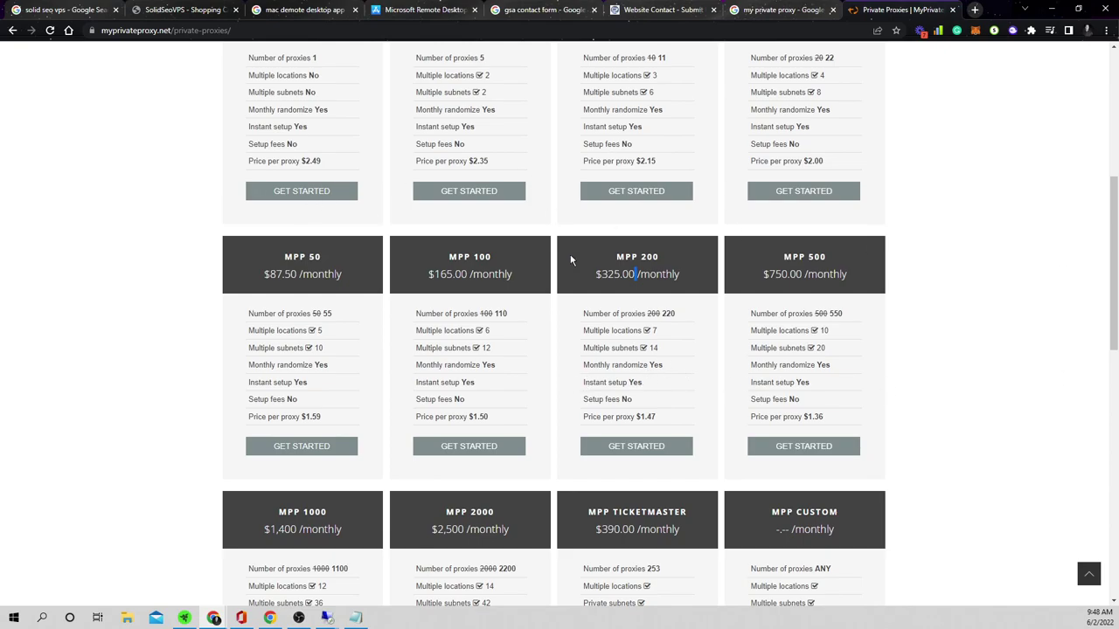
{"action": "left_click_drag", "start_coordinate": [605, 261], "coordinate": [788, 239]}
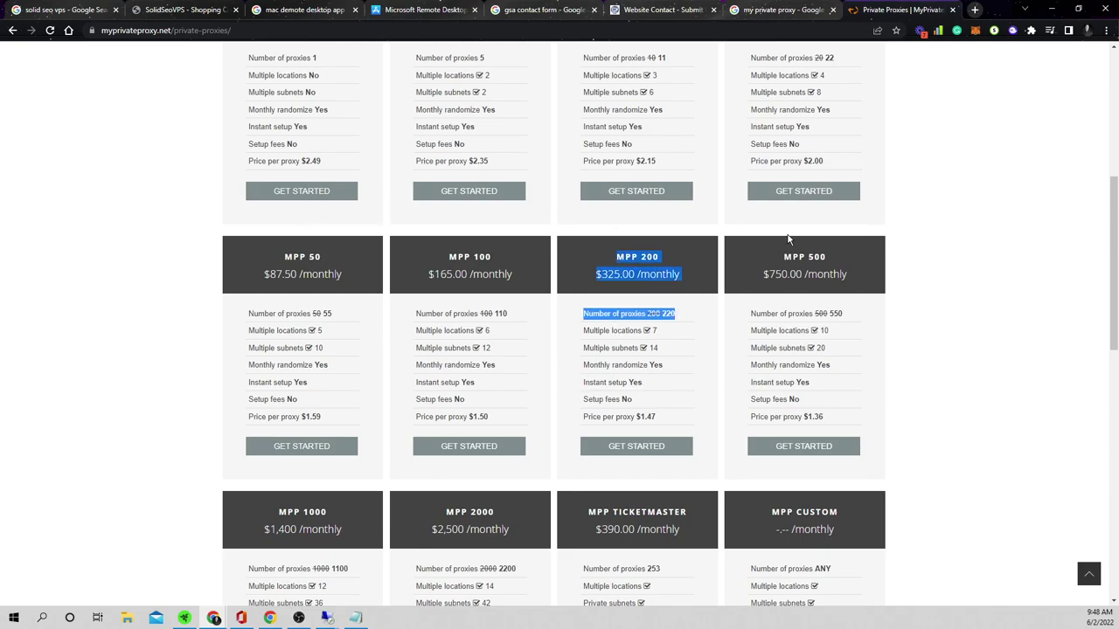
{"action": "left_click", "coordinate": [722, 308]}
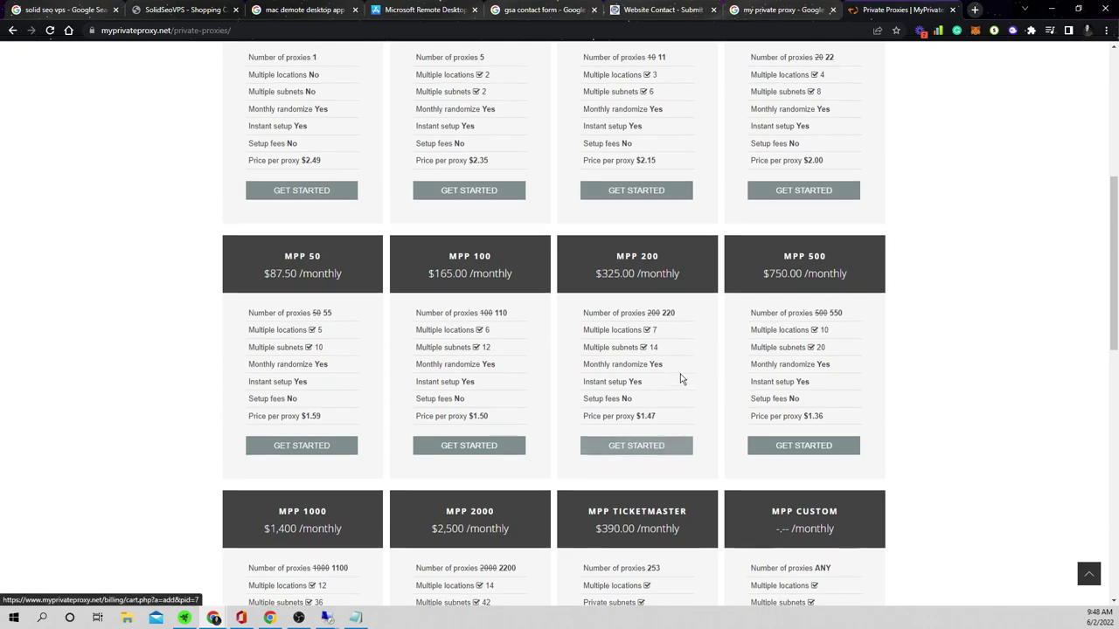
{"action": "scroll", "coordinate": [655, 393], "scroll_direction": "down", "scroll_amount": 1}
{"action": "scroll", "coordinate": [679, 380], "scroll_direction": "up", "scroll_amount": 5}
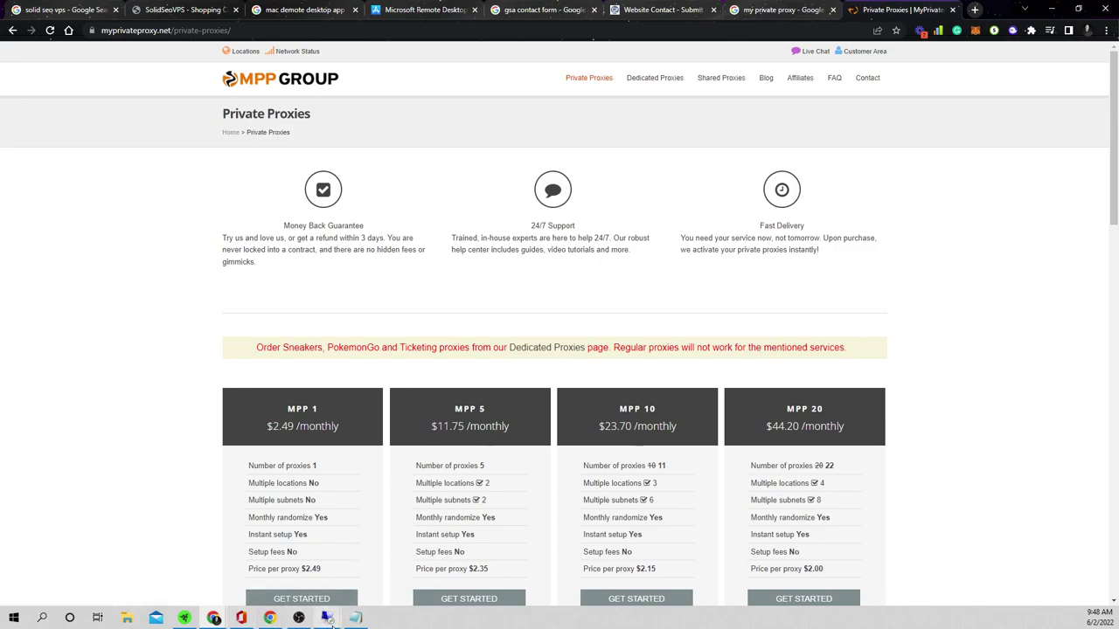
- In the remote session, enable 'Use proxies for search engines' for the Plumbers US project
{"action": "mouse_move", "coordinate": [327, 618]}
{"action": "left_click", "coordinate": [257, 580]}
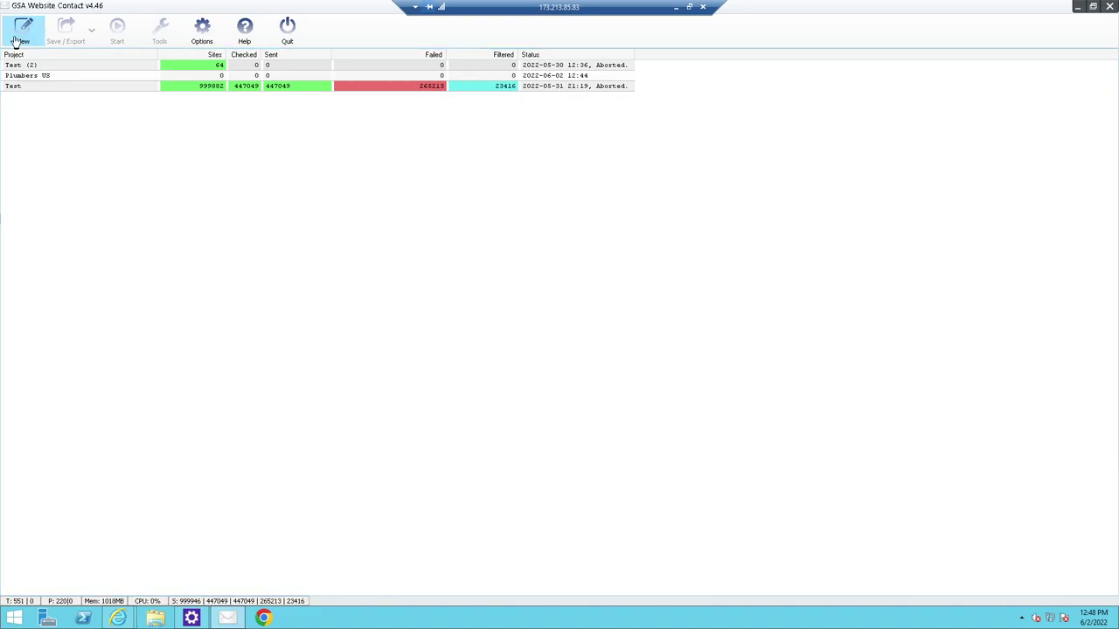
{"action": "double_click", "coordinate": [78, 75]}
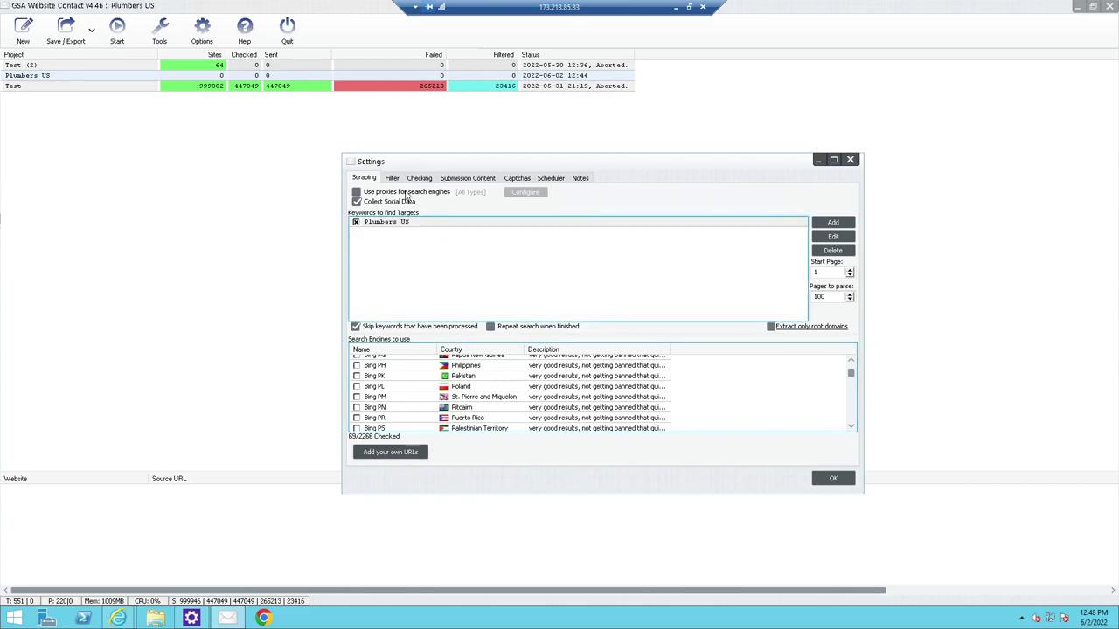
{"action": "left_click", "coordinate": [403, 193]}
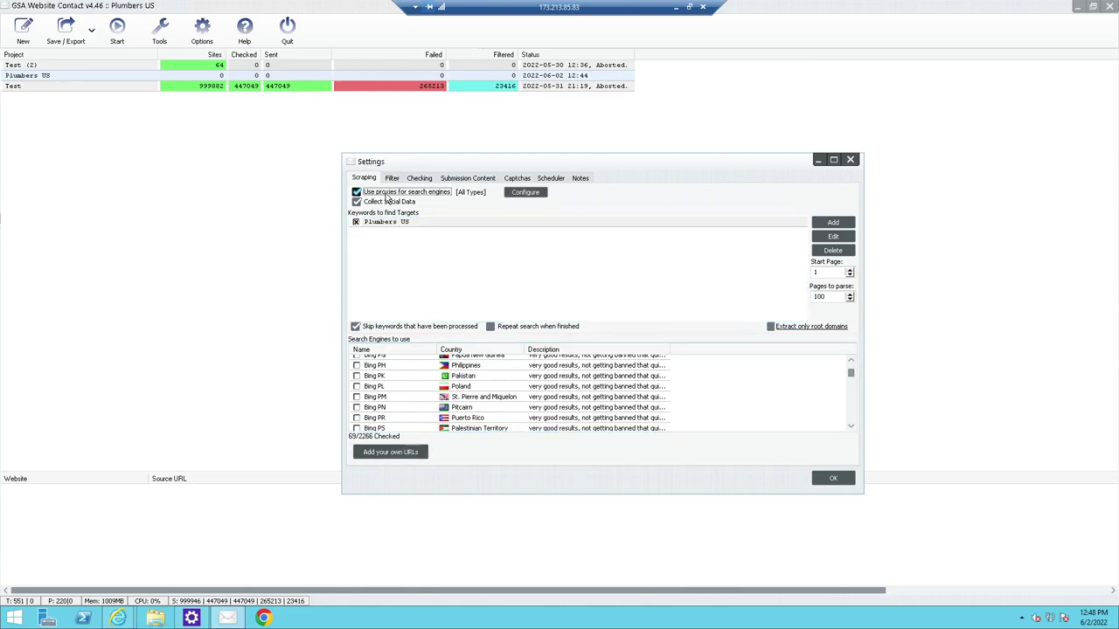
- Confirm the proxy list holds 220 working proxies without adding any, then mark DECAPTCHA in the checklist
{"action": "left_click", "coordinate": [524, 193]}
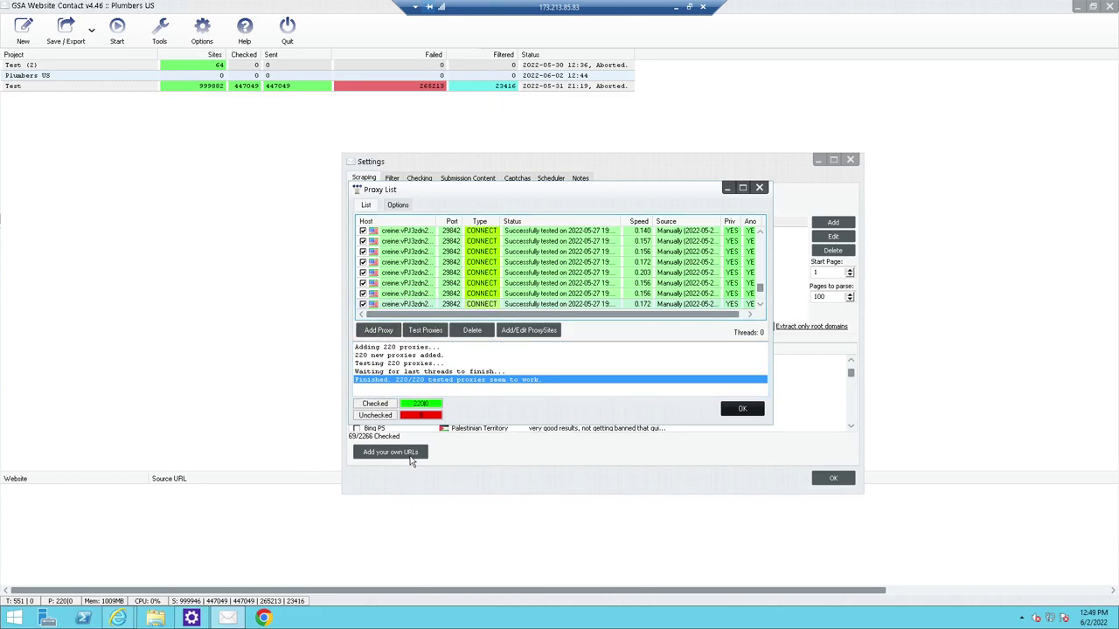
{"action": "left_click", "coordinate": [381, 332]}
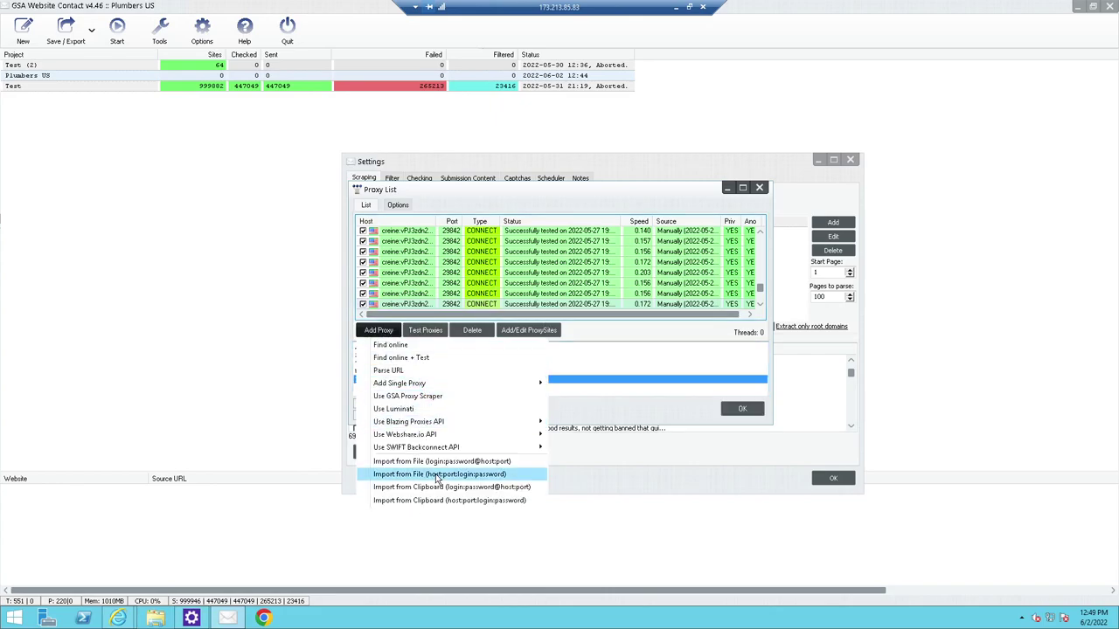
{"action": "left_click", "coordinate": [626, 351]}
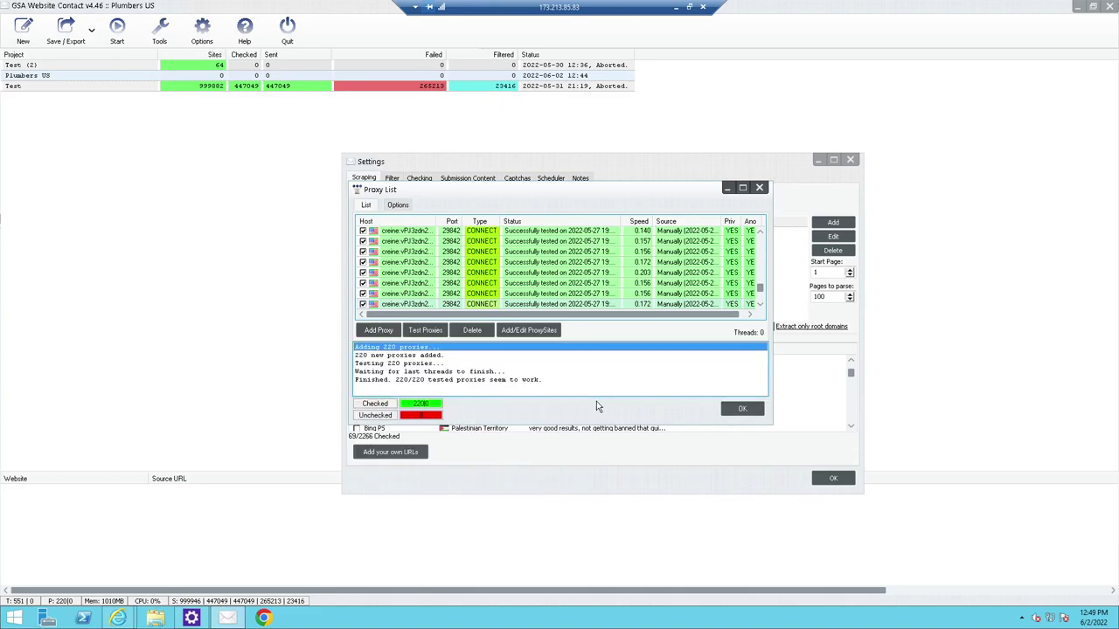
{"action": "left_click", "coordinate": [761, 189]}
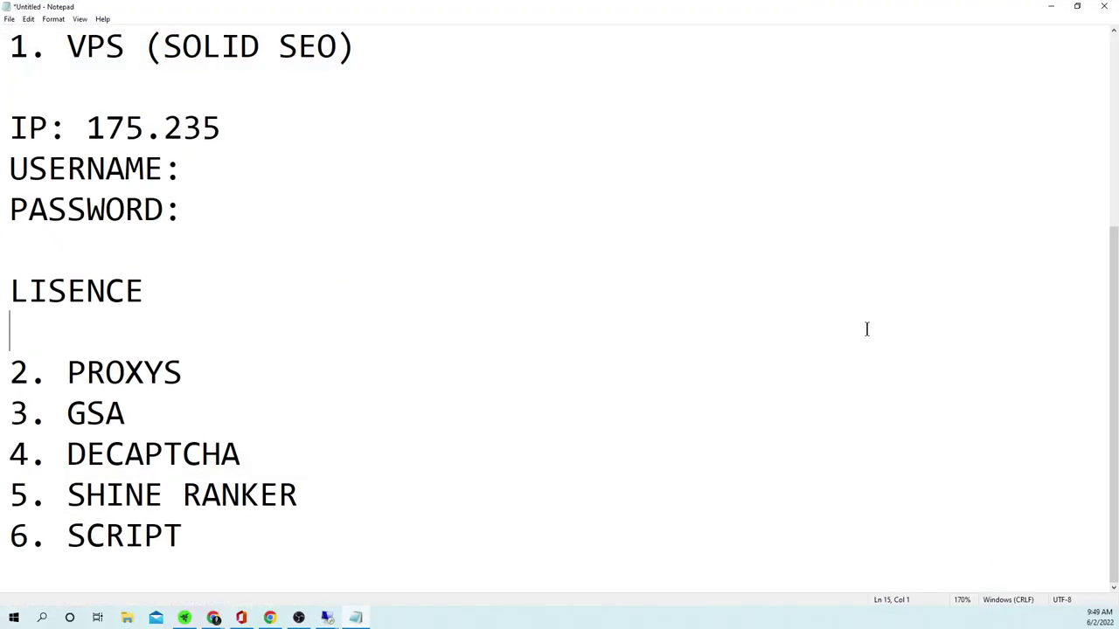
{"action": "double_click", "coordinate": [109, 445]}
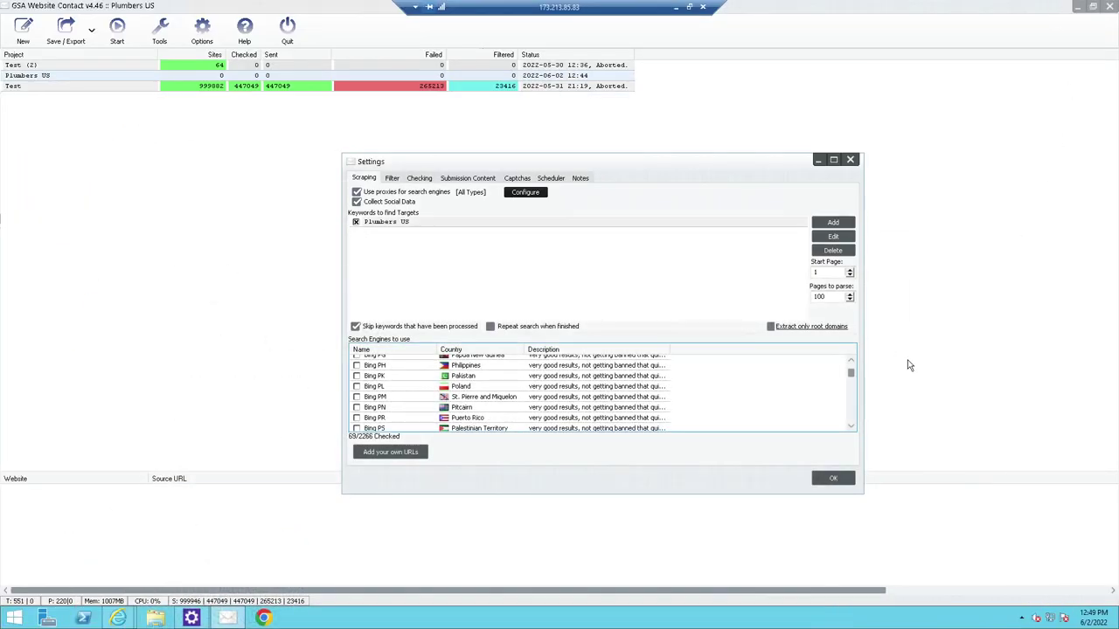
- Reposition the Plumbers US settings and review the Captchas, Submission Content and Scraping tabs, then enlarge the window
{"action": "left_click_drag", "start_coordinate": [666, 172], "coordinate": [629, 165]}
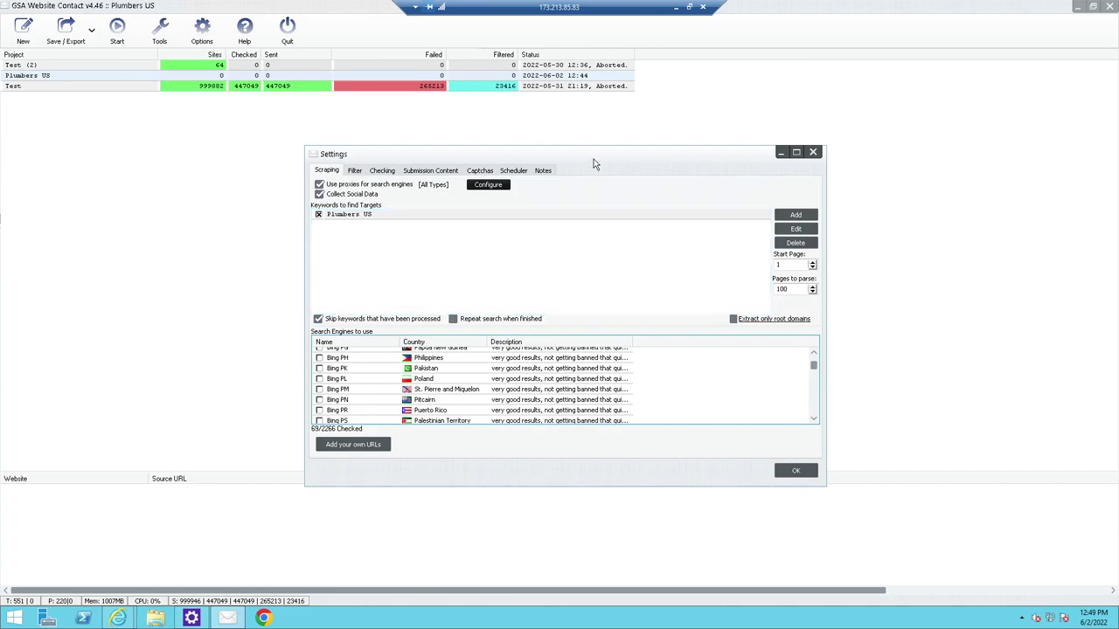
{"action": "left_click_drag", "start_coordinate": [594, 163], "coordinate": [596, 156]}
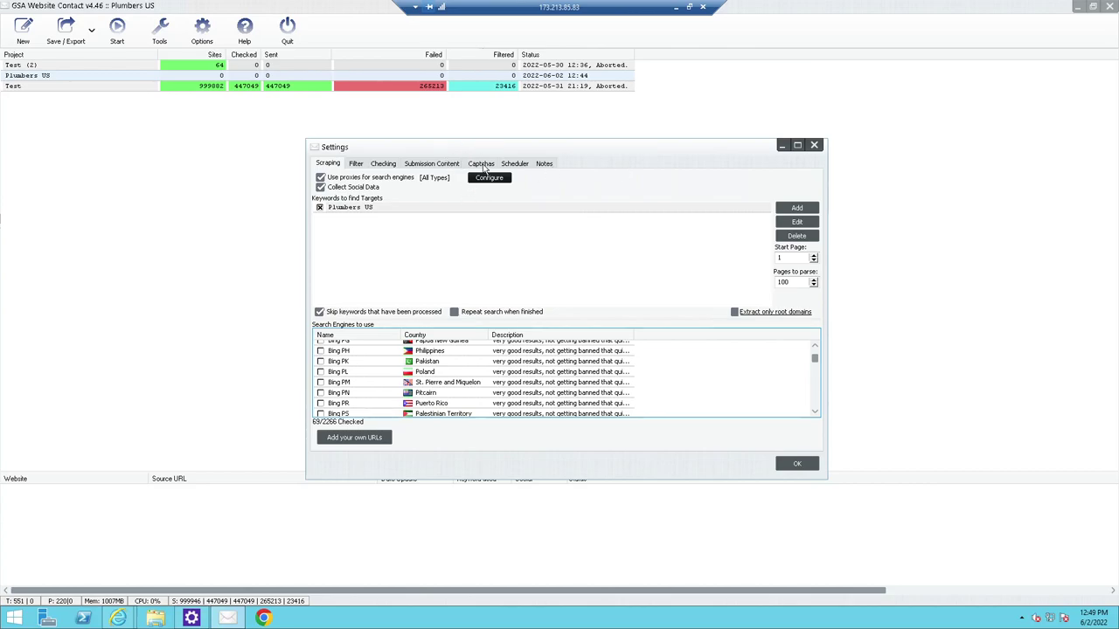
{"action": "left_click", "coordinate": [480, 164]}
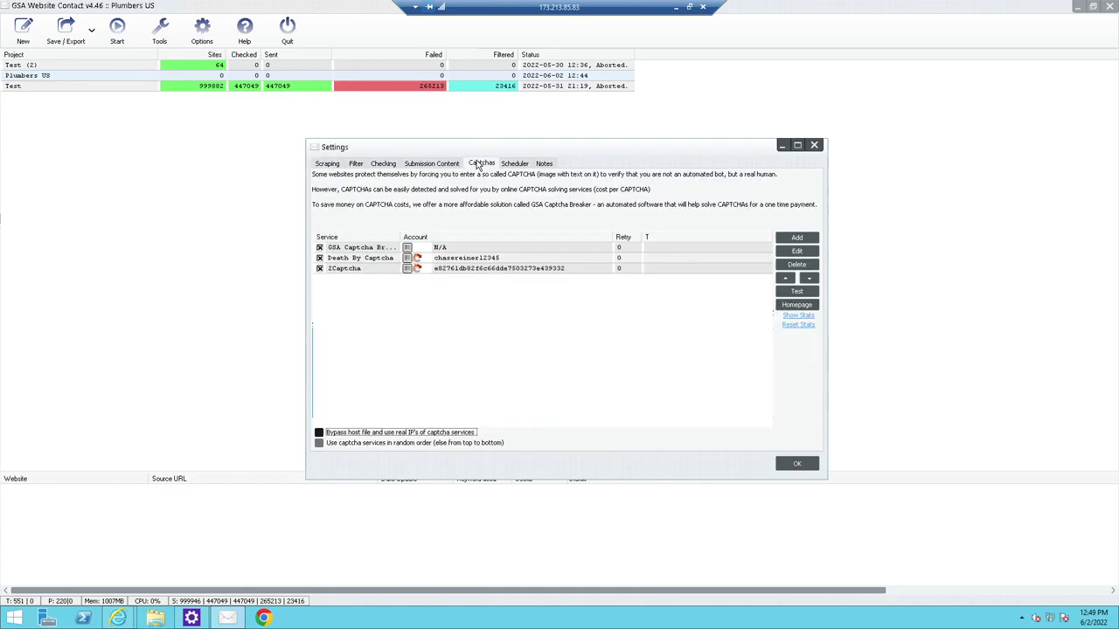
{"action": "left_click", "coordinate": [504, 293]}
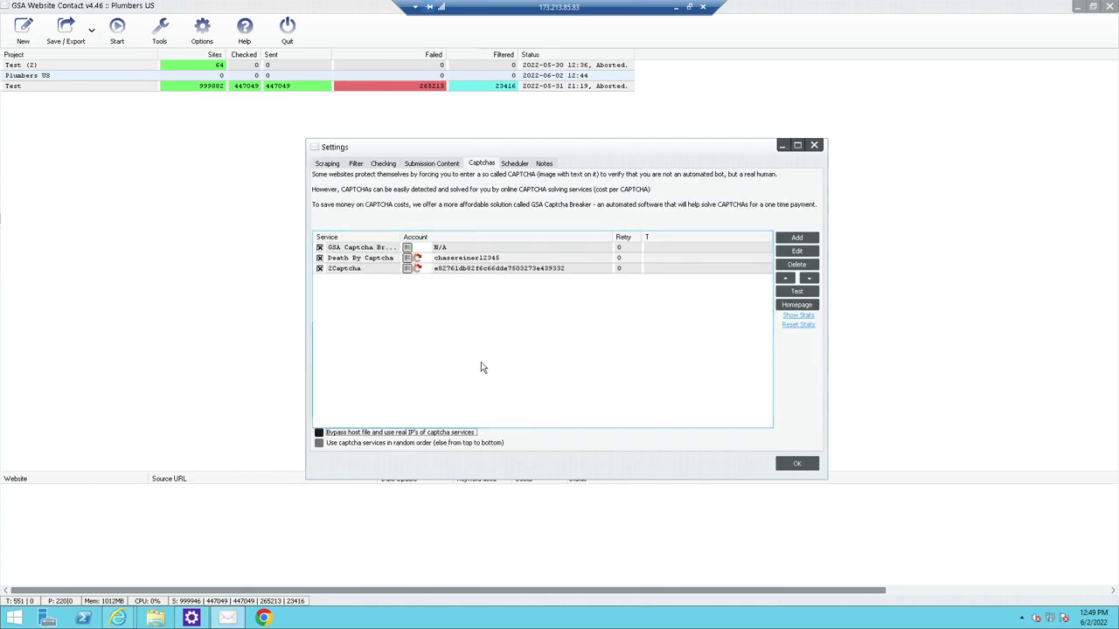
{"action": "left_click", "coordinate": [332, 164]}
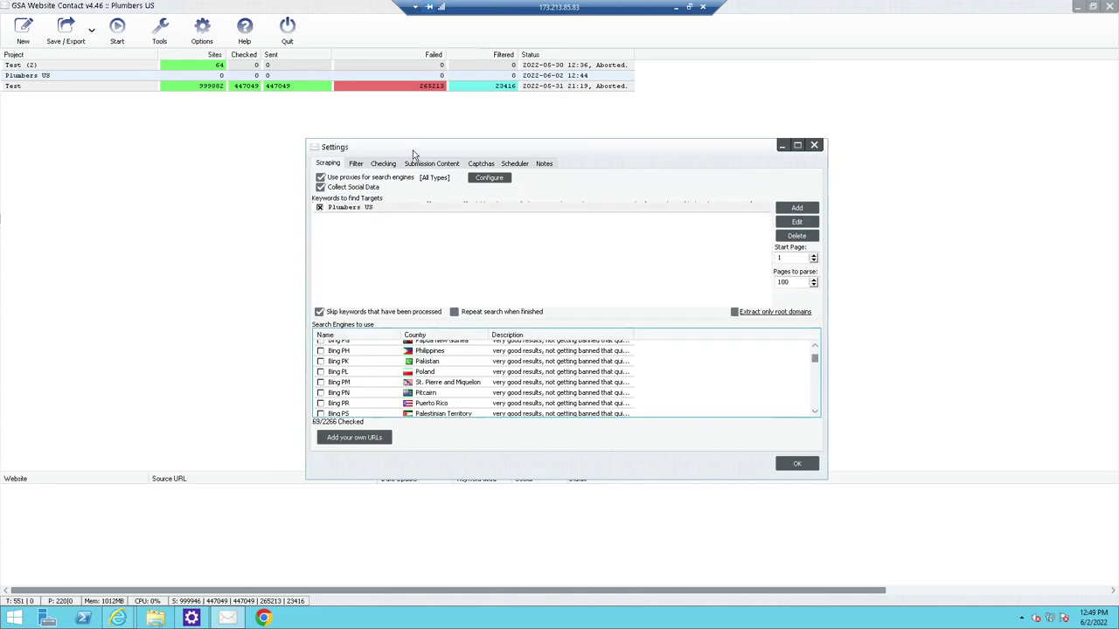
{"action": "left_click", "coordinate": [416, 166]}
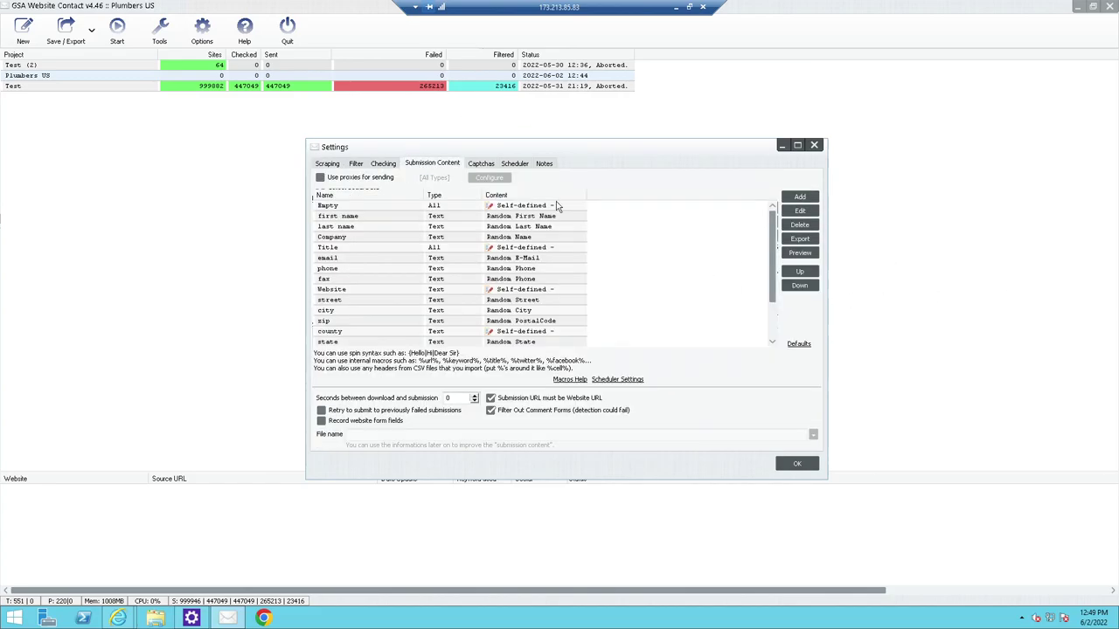
{"action": "left_click", "coordinate": [482, 163]}
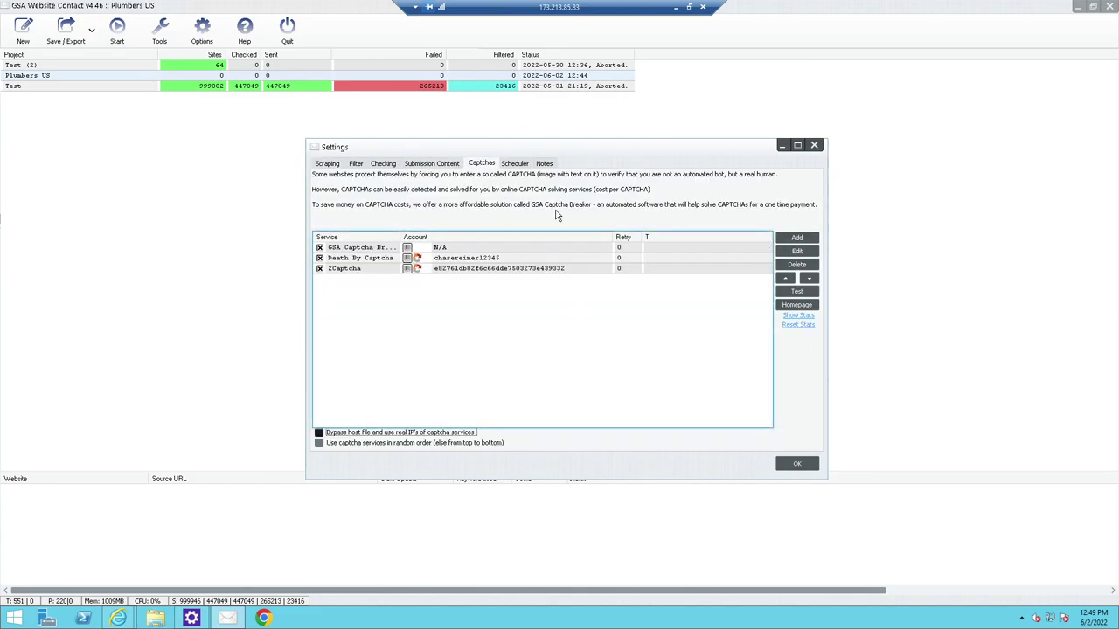
{"action": "left_click", "coordinate": [337, 163]}
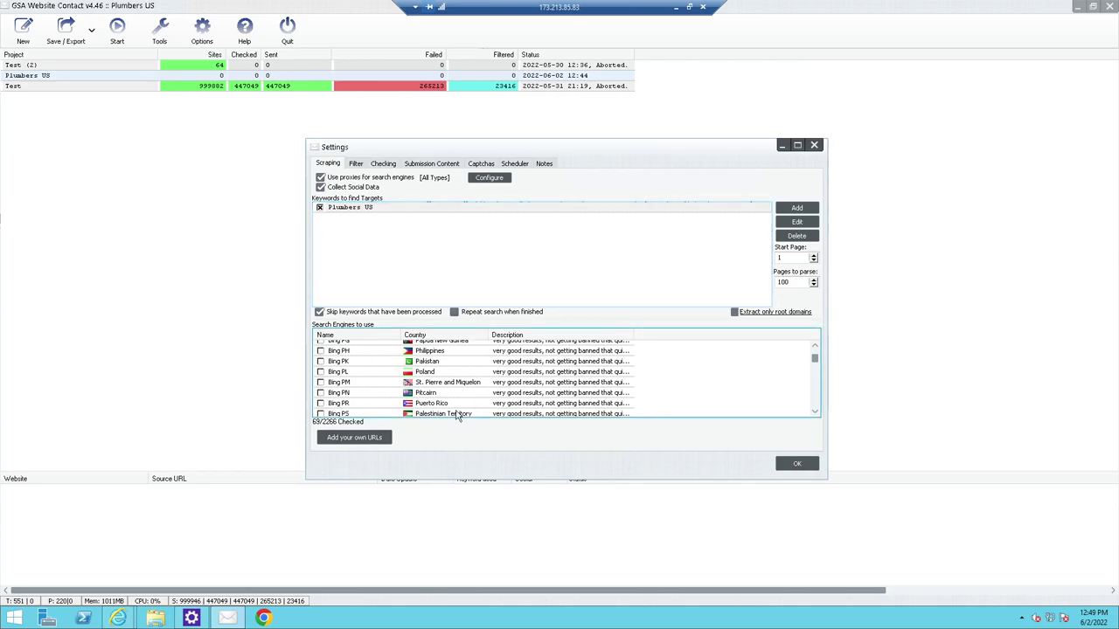
{"action": "left_click_drag", "start_coordinate": [316, 476], "coordinate": [311, 491]}
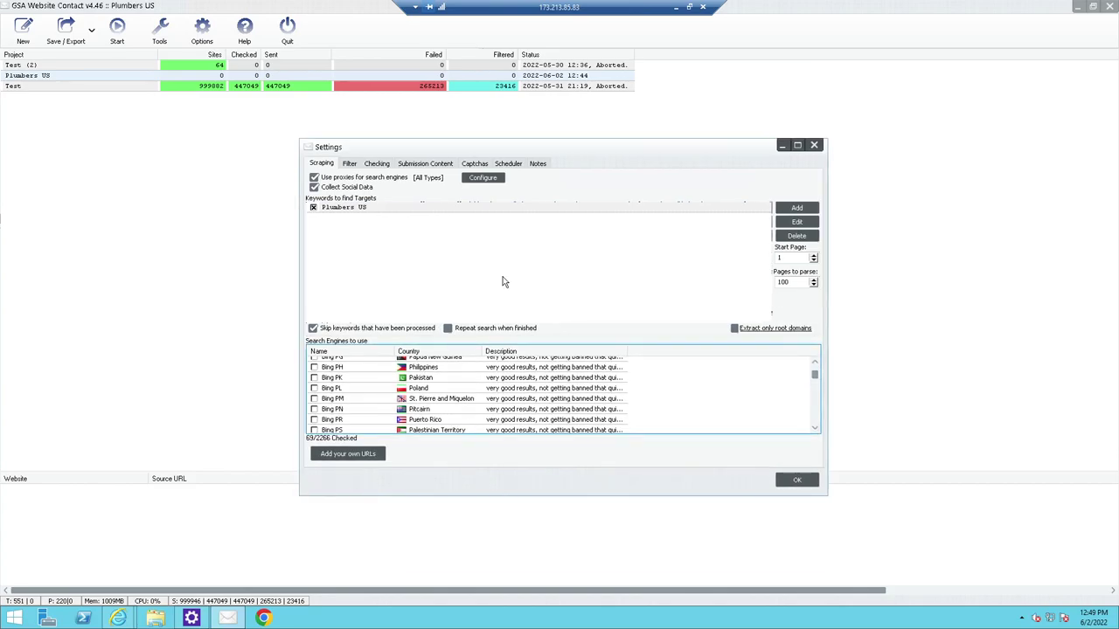
- Start a manual keyword entry and cancel the empty dialog
{"action": "left_click", "coordinate": [795, 212]}
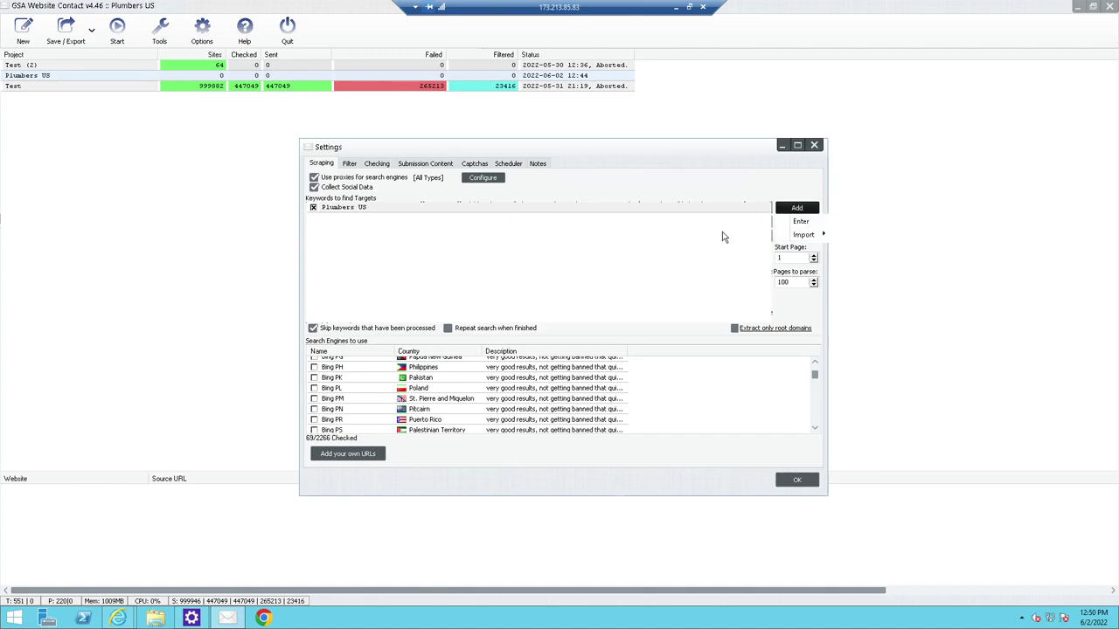
{"action": "left_click", "coordinate": [802, 221]}
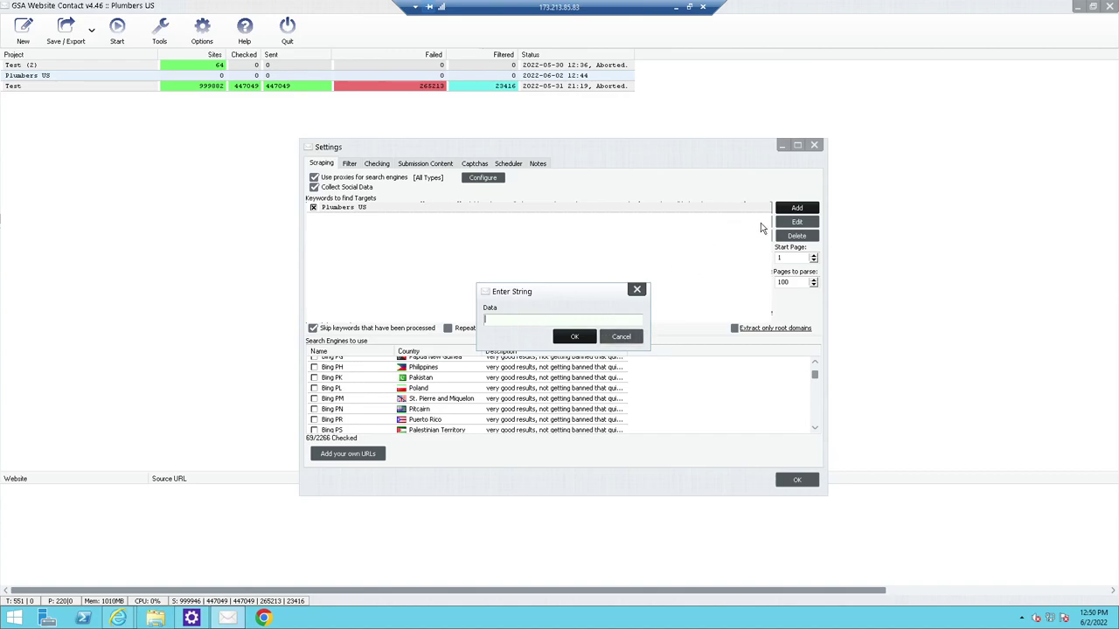
{"action": "left_click", "coordinate": [637, 289]}
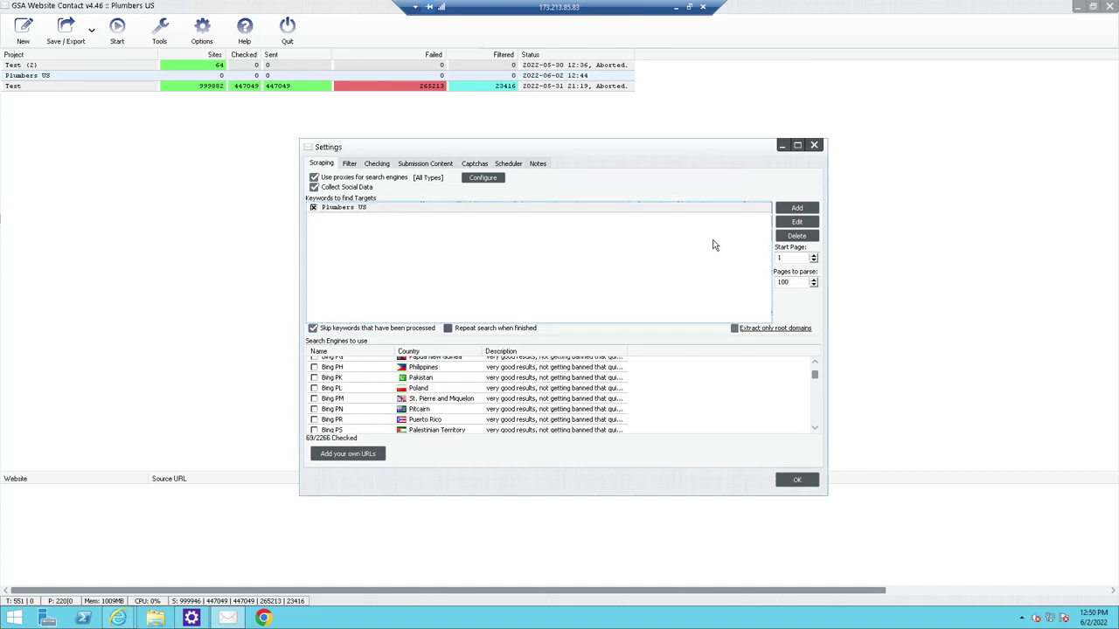
- Import keywords from the clipboard, then minimize the remote desktop session
{"action": "left_click", "coordinate": [795, 208]}
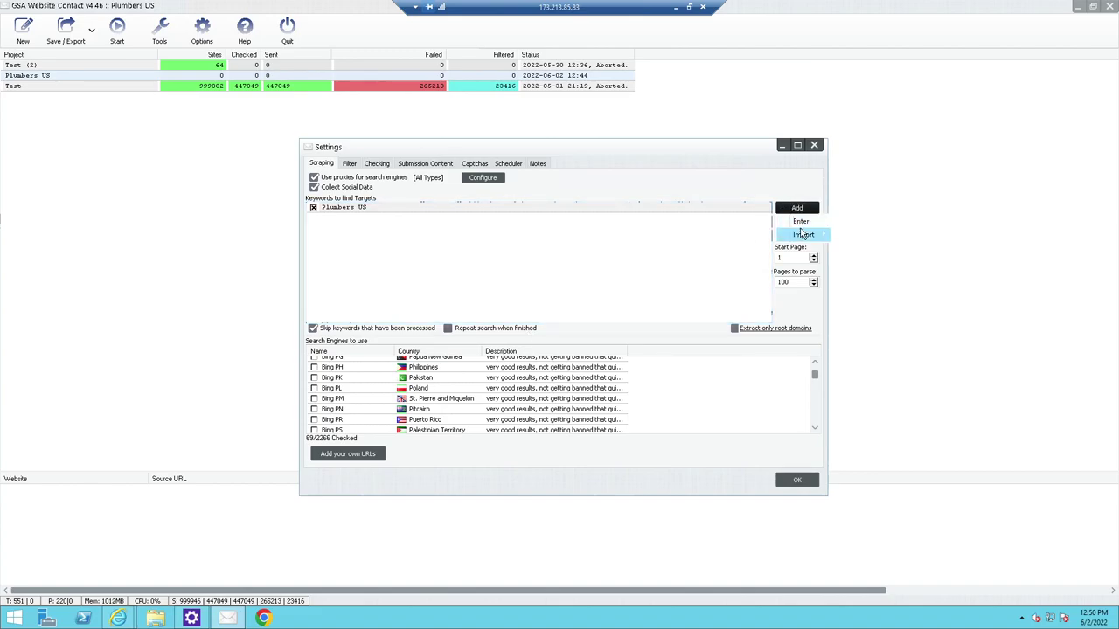
{"action": "mouse_move", "coordinate": [803, 235]}
{"action": "left_click", "coordinate": [862, 249]}
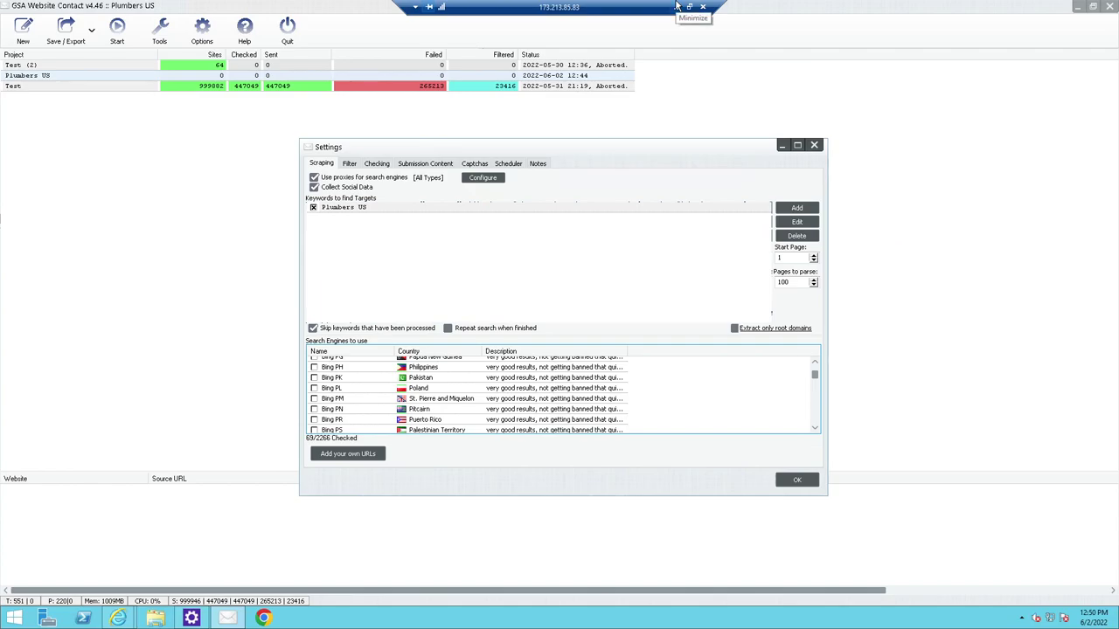
{"action": "left_click", "coordinate": [676, 7]}
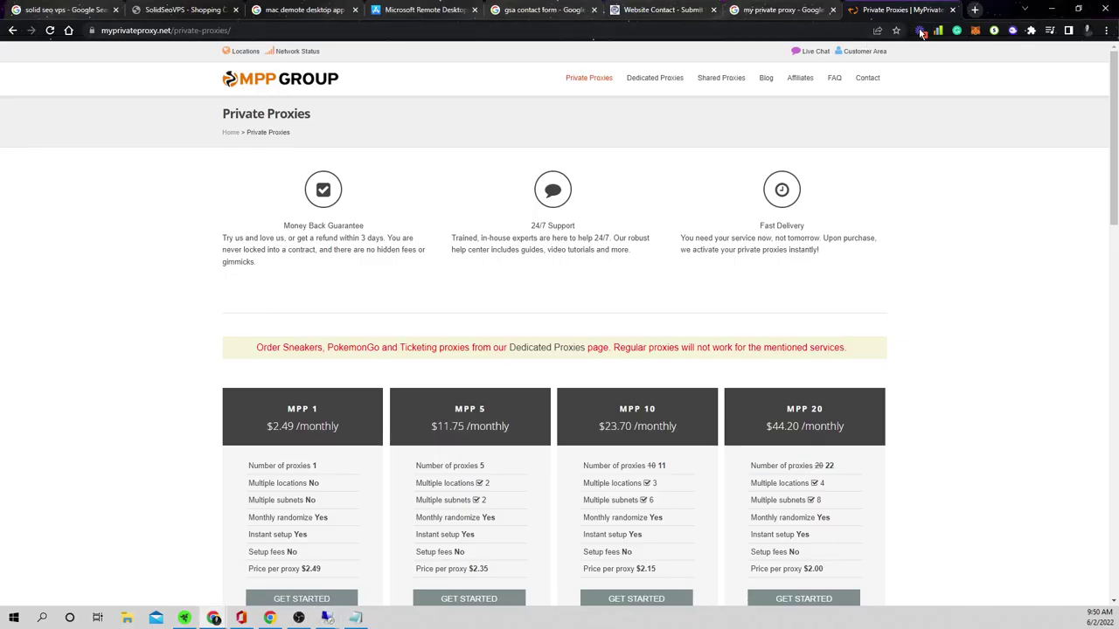
- Search 'google drive' in a new tab, open My Drive and close the landing page
{"action": "left_click", "coordinate": [974, 9]}
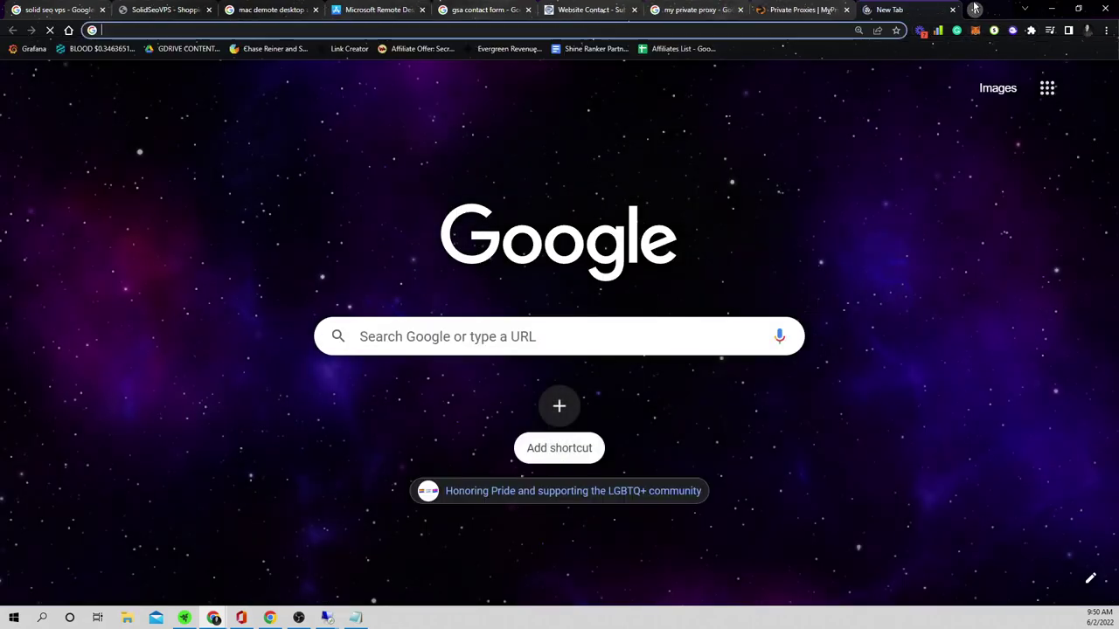
{"action": "type", "text": "google drive"}
{"action": "key", "text": "Return"}
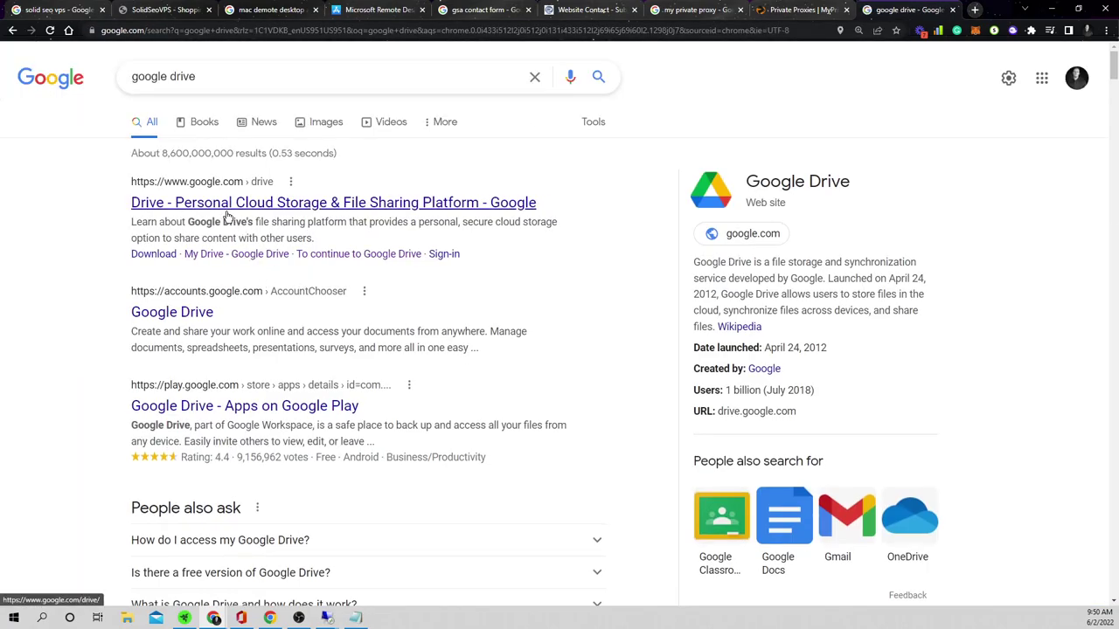
{"action": "left_click", "coordinate": [209, 203]}
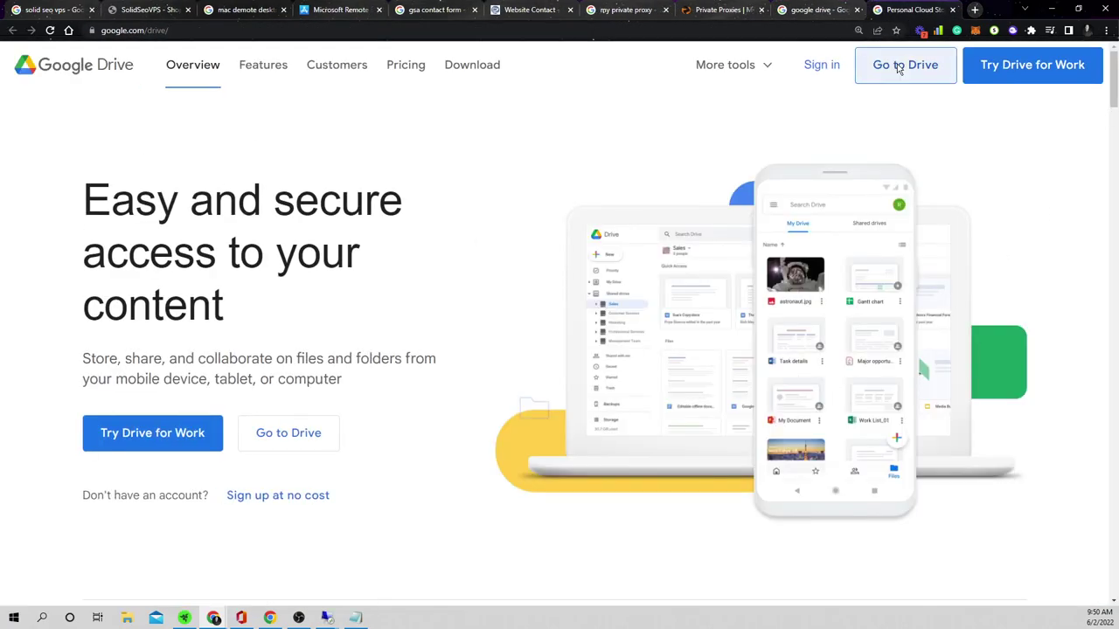
{"action": "left_click", "coordinate": [905, 65]}
{"action": "left_click", "coordinate": [865, 10]}
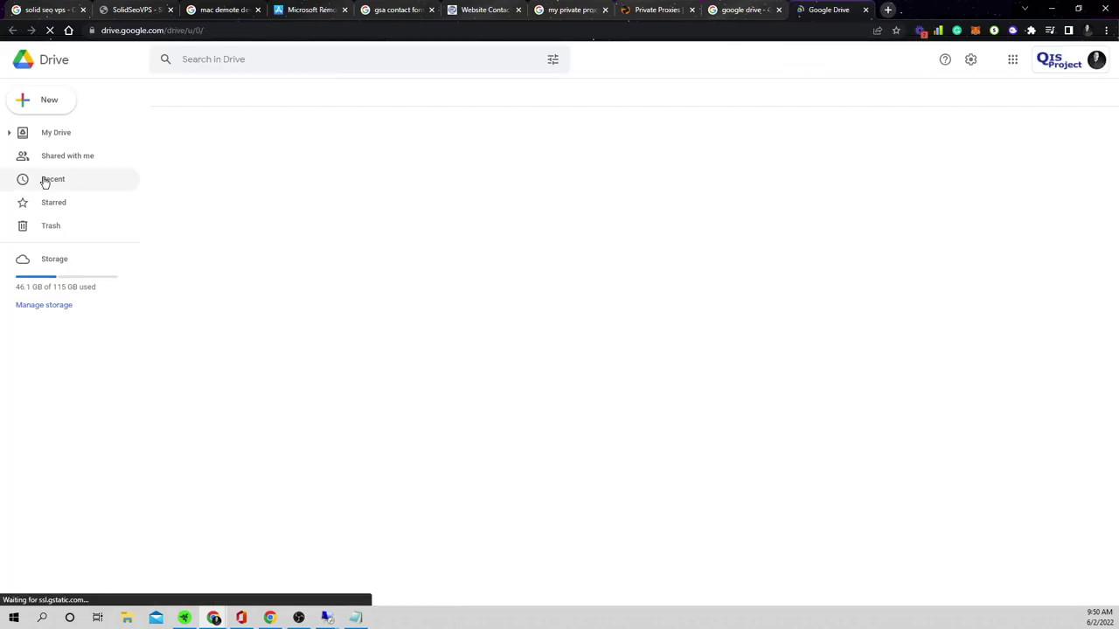
- Create a blank Google Sheet, widen column A and enter 'plumbers' in A1
{"action": "left_click", "coordinate": [54, 101]}
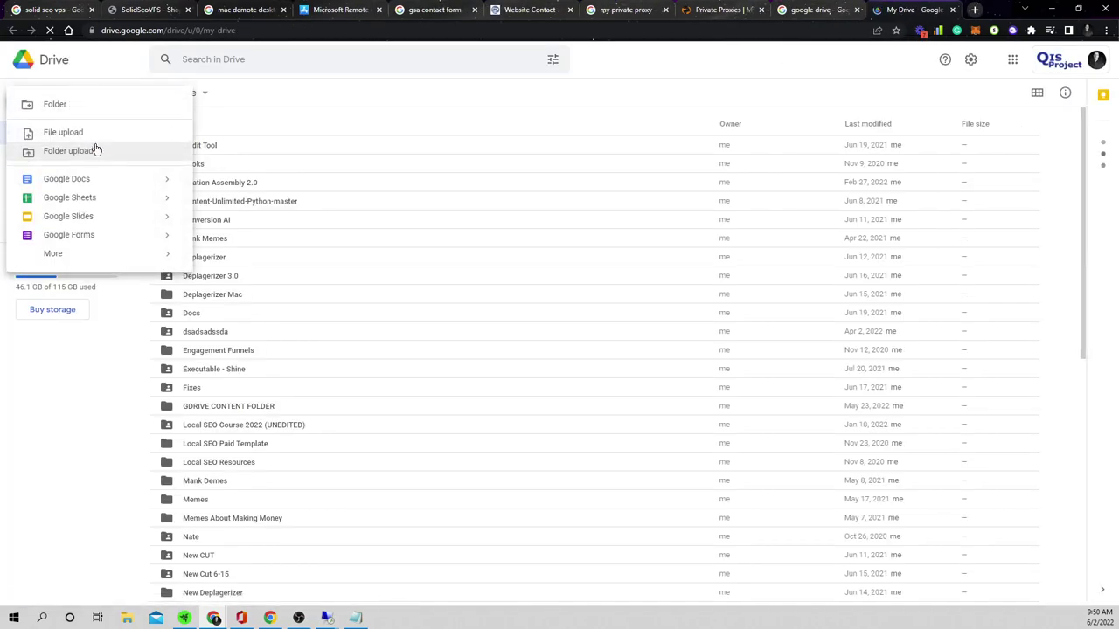
{"action": "left_click", "coordinate": [87, 198]}
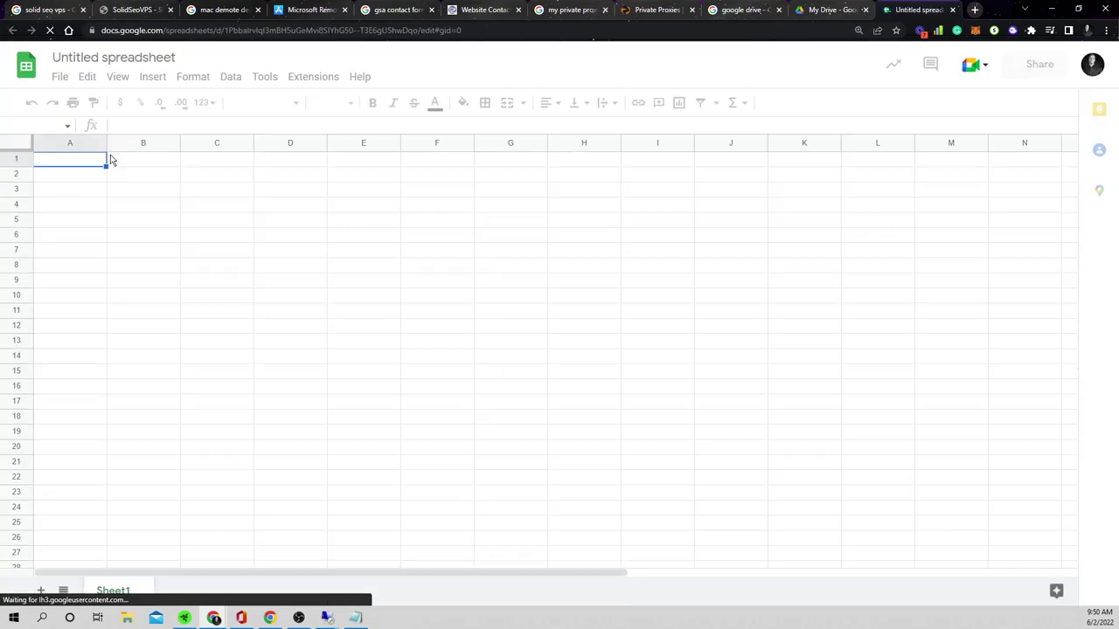
{"action": "left_click_drag", "start_coordinate": [106, 152], "coordinate": [321, 157]}
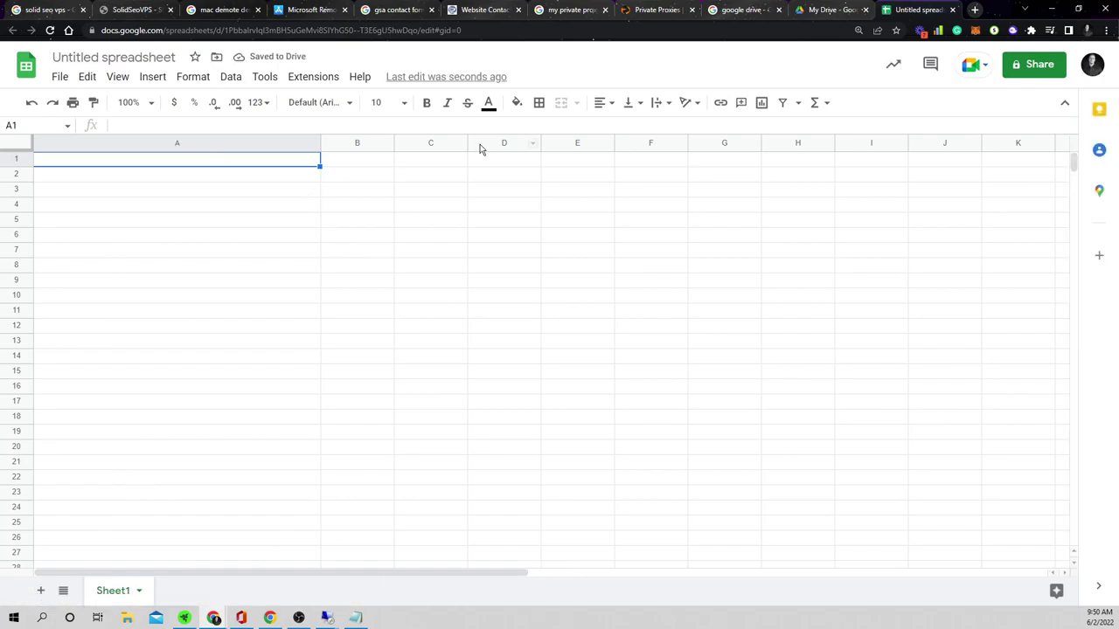
{"action": "type", "text": "plumbers"}
{"action": "left_click", "coordinate": [539, 279]}
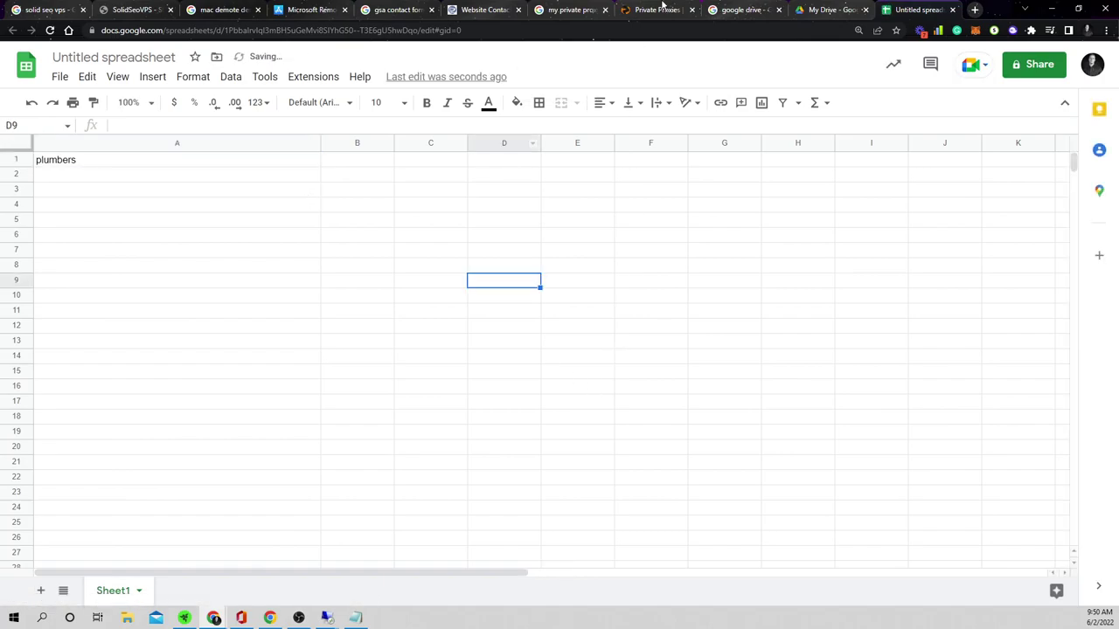
- Search 'all cities in us' in a new tab and open Britannica's list of US cities
{"action": "left_click", "coordinate": [975, 9]}
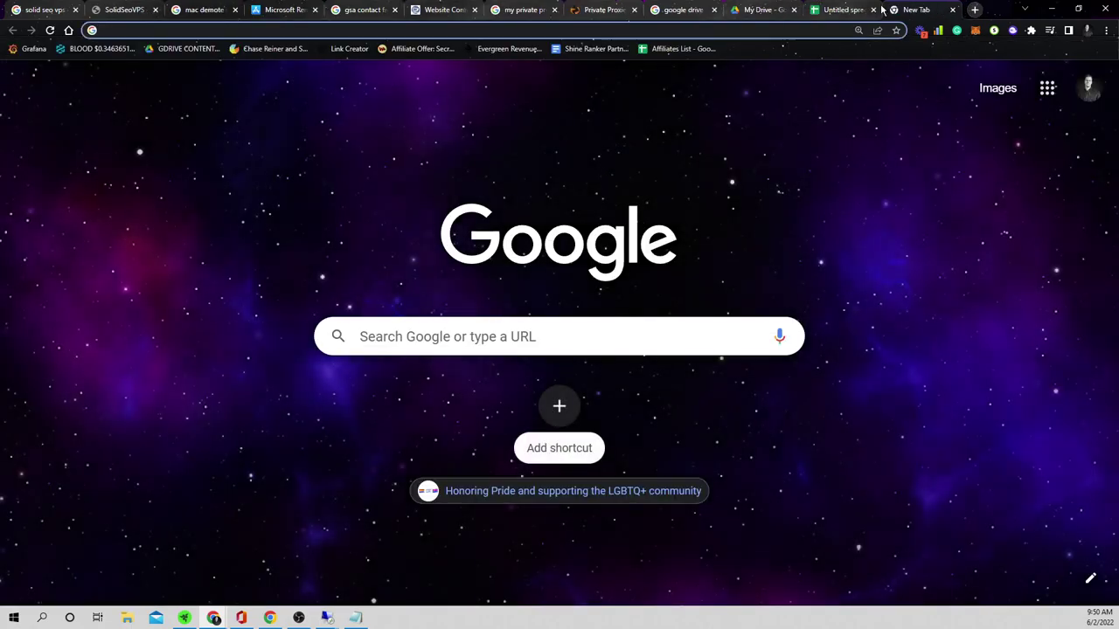
{"action": "type", "text": "all city"}
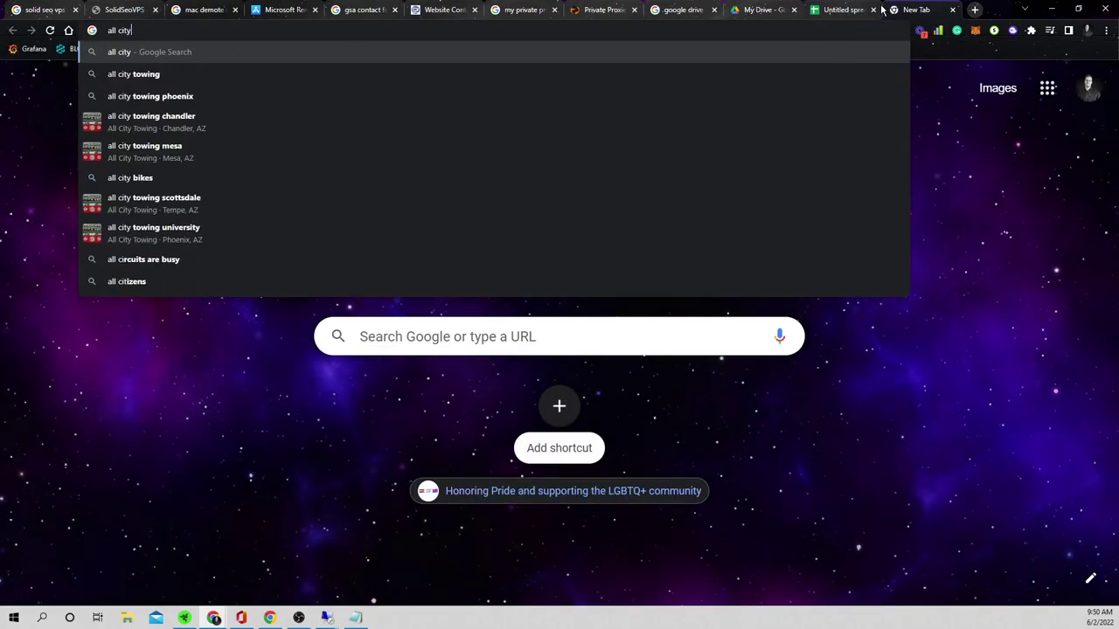
{"action": "type", "text": "s in us"}
{"action": "key", "text": "Return"}
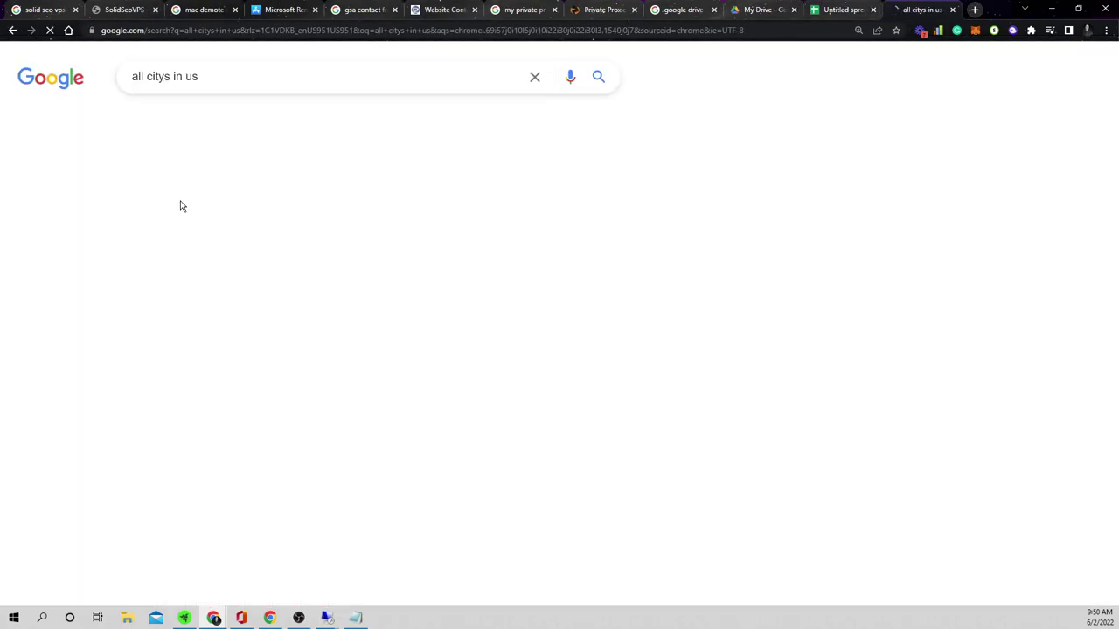
{"action": "scroll", "coordinate": [244, 257], "scroll_direction": "down", "scroll_amount": 2}
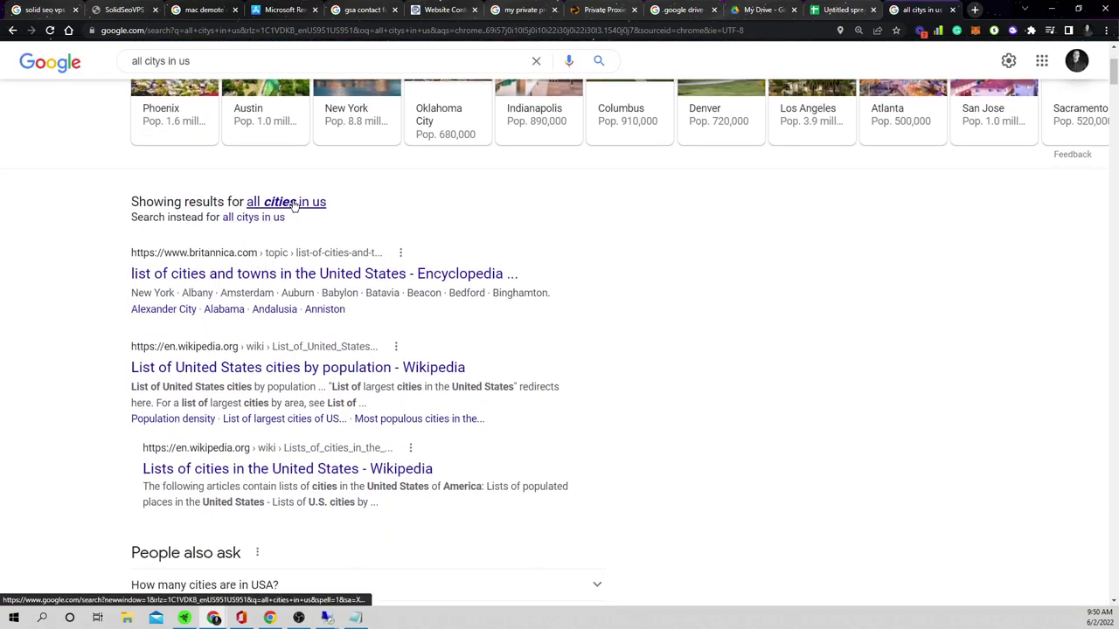
{"action": "left_click", "coordinate": [293, 203]}
{"action": "left_click", "coordinate": [295, 217]}
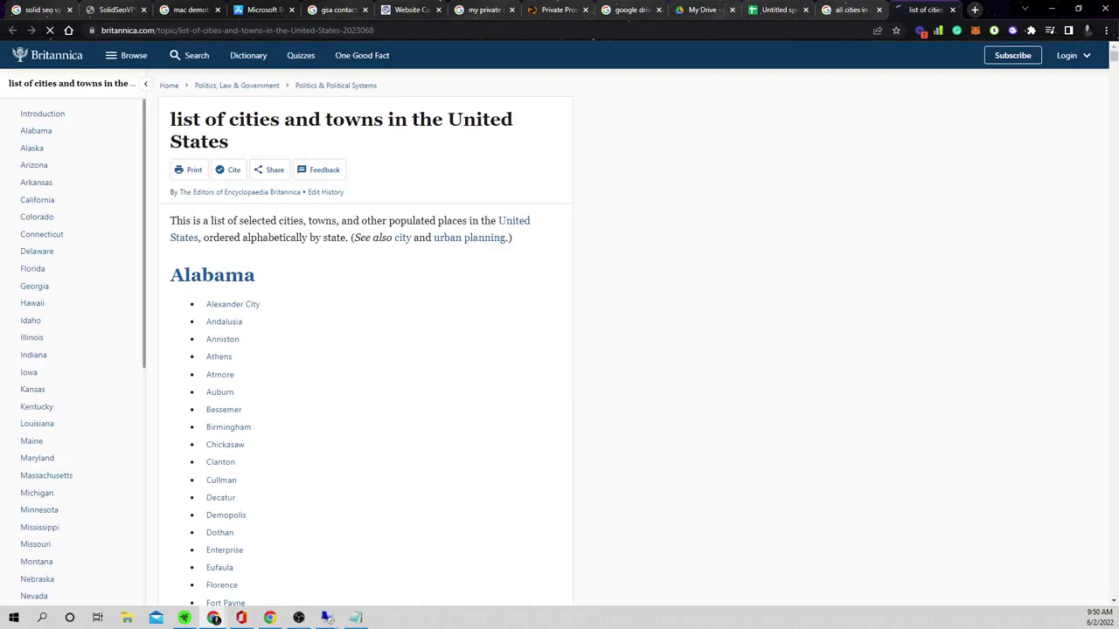
- Select the city names from Alexander City through Worland and return to the spreadsheet
{"action": "scroll", "coordinate": [208, 222], "scroll_direction": "down", "scroll_amount": 2}
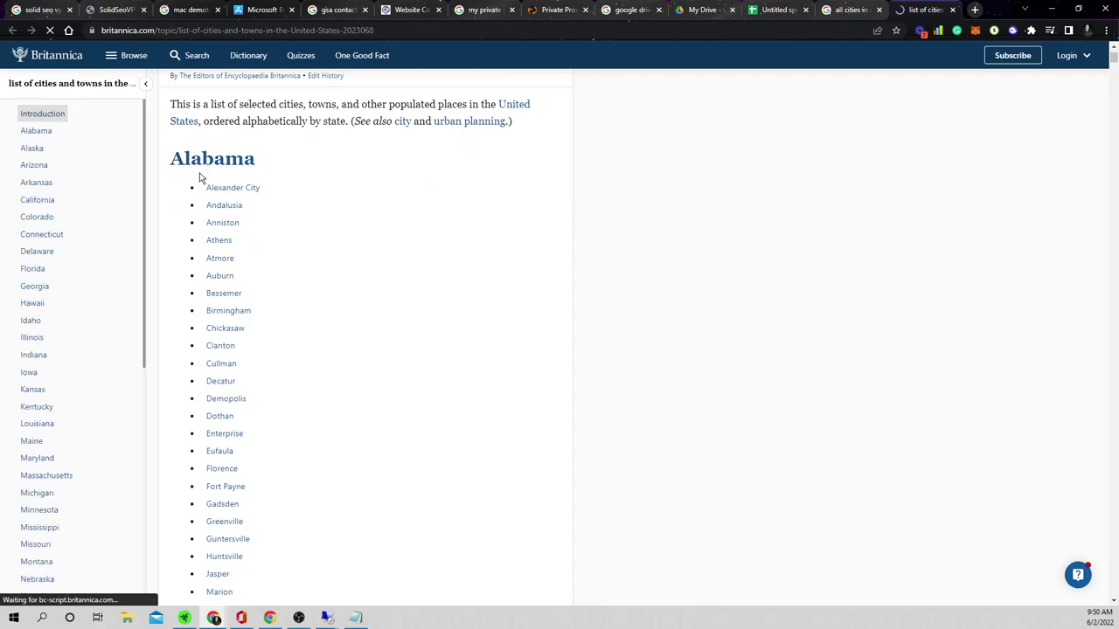
{"action": "left_click_drag", "start_coordinate": [199, 177], "coordinate": [807, 310]}
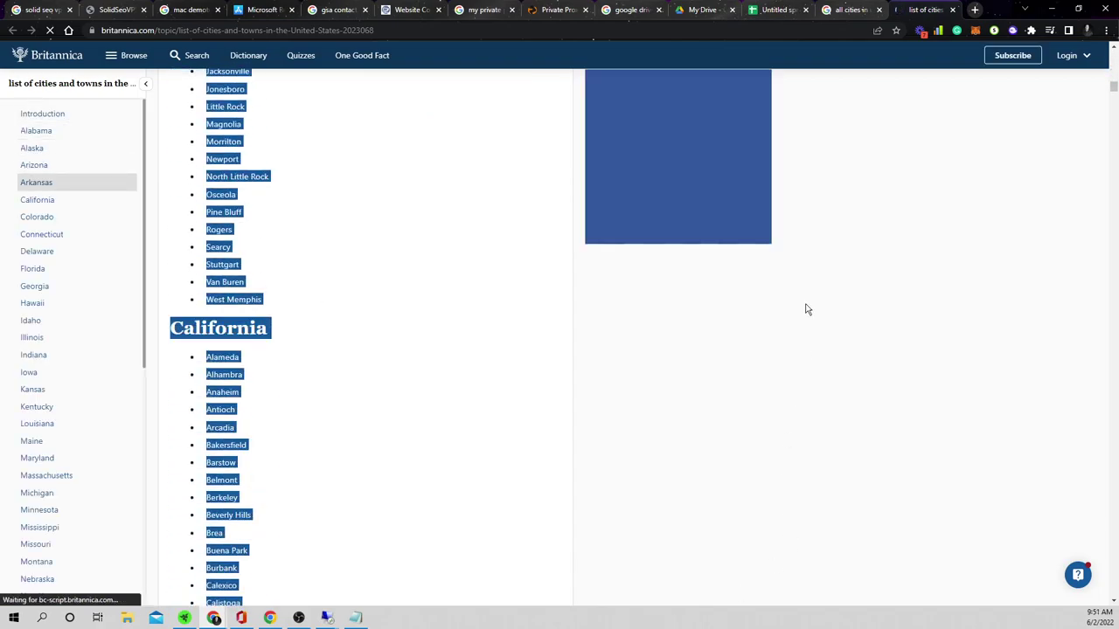
{"action": "scroll", "coordinate": [979, 207], "scroll_direction": "down", "scroll_amount": 3}
{"action": "left_click_drag", "start_coordinate": [1113, 94], "coordinate": [1113, 592]}
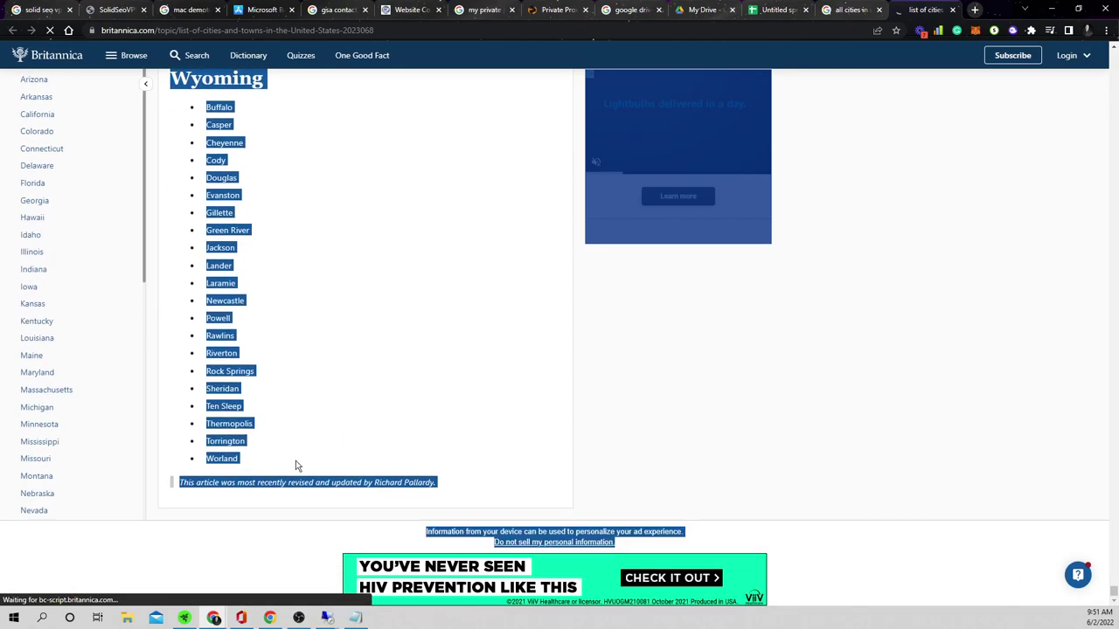
{"action": "left_click_drag", "start_coordinate": [296, 466], "coordinate": [384, 442]}
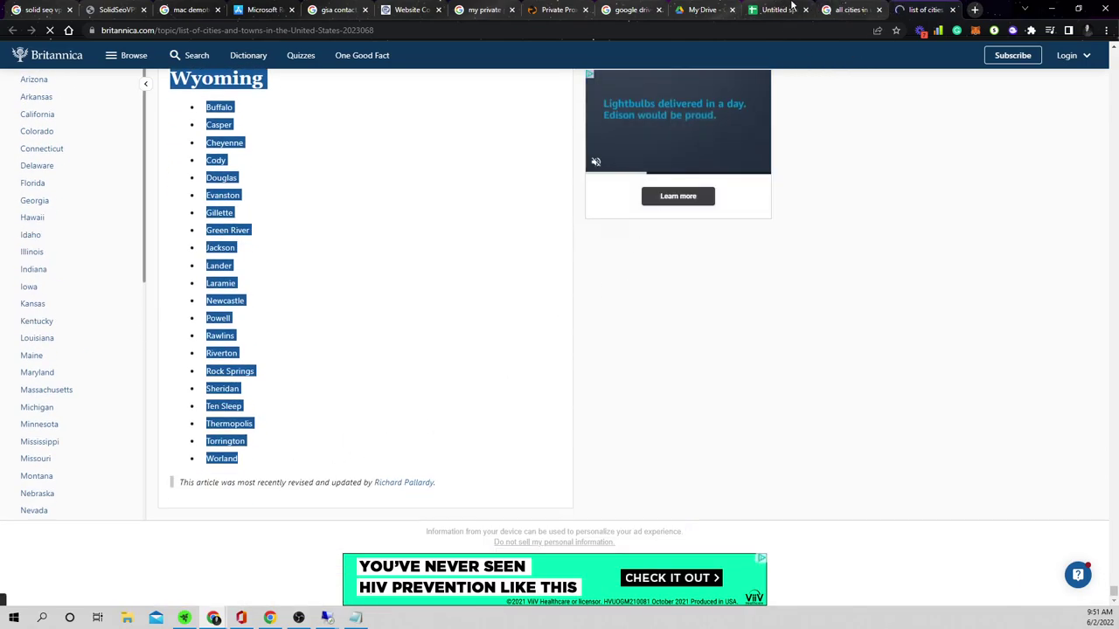
{"action": "left_click", "coordinate": [786, 9]}
- Paste the city list into column B from B1 and fill 'plumbers' down column A
{"action": "left_click", "coordinate": [360, 162]}
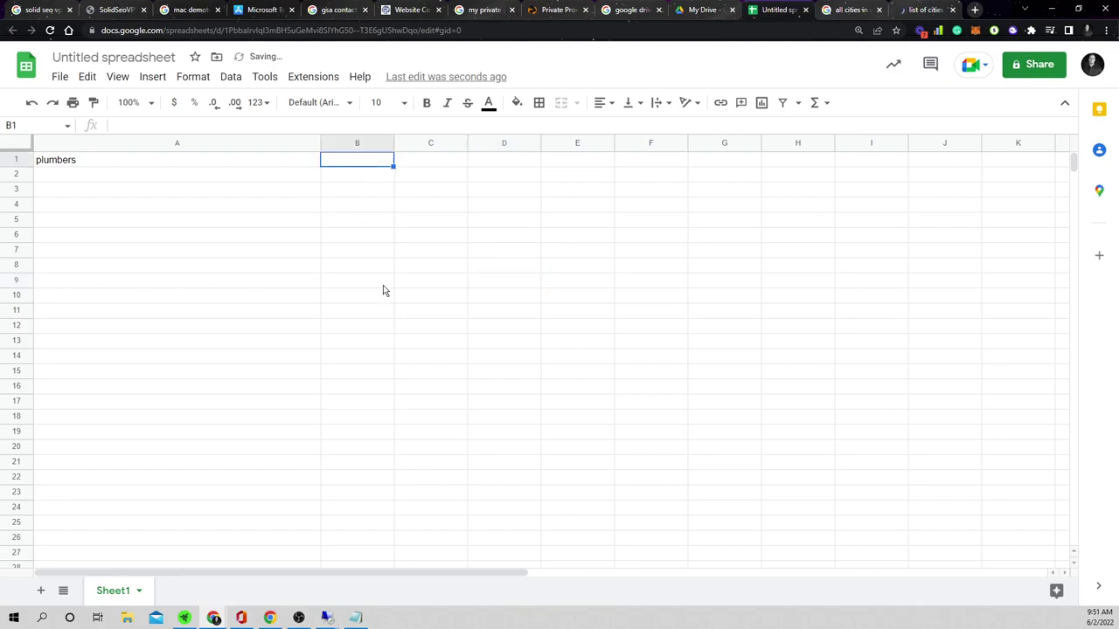
{"action": "key", "text": "ctrl+v"}
{"action": "left_click", "coordinate": [451, 237]}
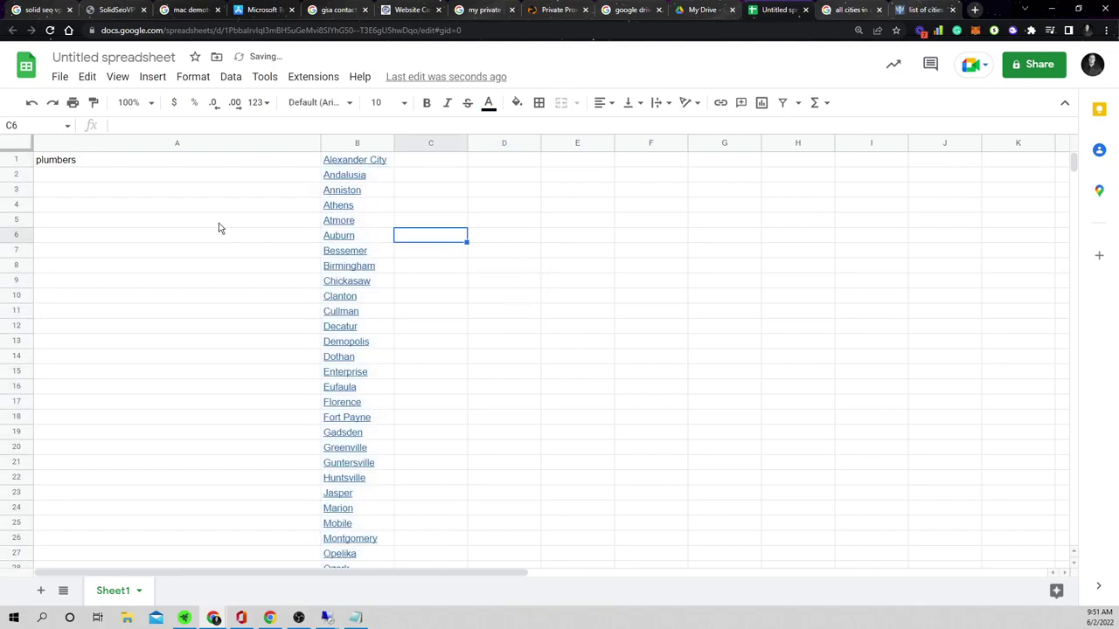
{"action": "left_click", "coordinate": [289, 162]}
{"action": "left_click_drag", "start_coordinate": [320, 166], "coordinate": [320, 206]}
{"action": "left_click_drag", "start_coordinate": [288, 570], "coordinate": [288, 570]}
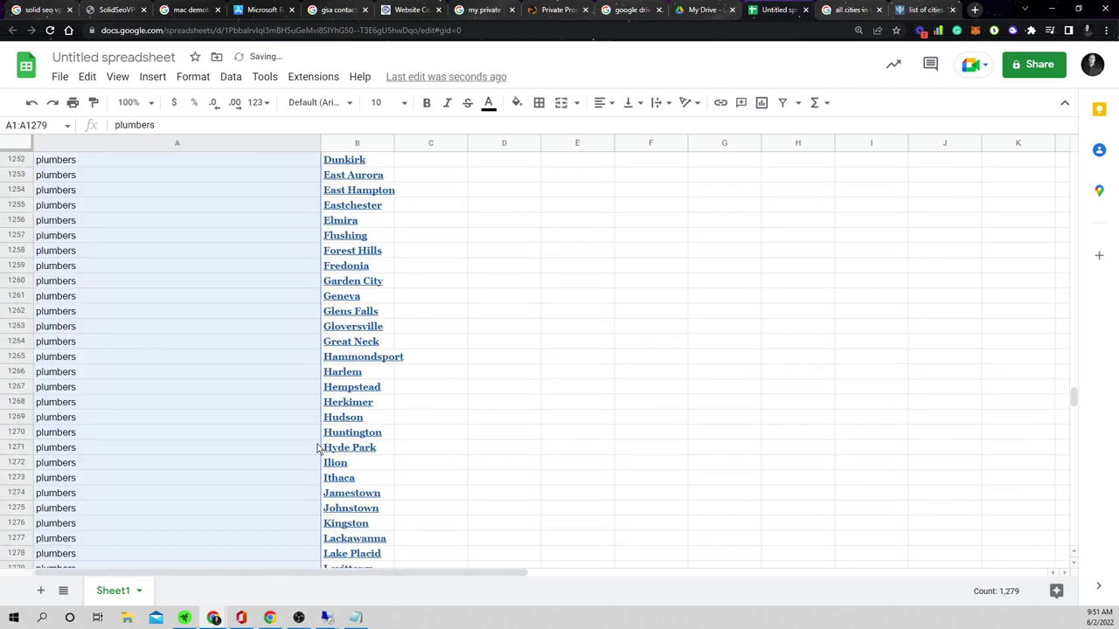
- Select A1:B1279 for copying and switch to the remote GSA Website Contact session
{"action": "scroll", "coordinate": [402, 499], "scroll_direction": "down", "scroll_amount": 2}
{"action": "left_click", "coordinate": [350, 463]}
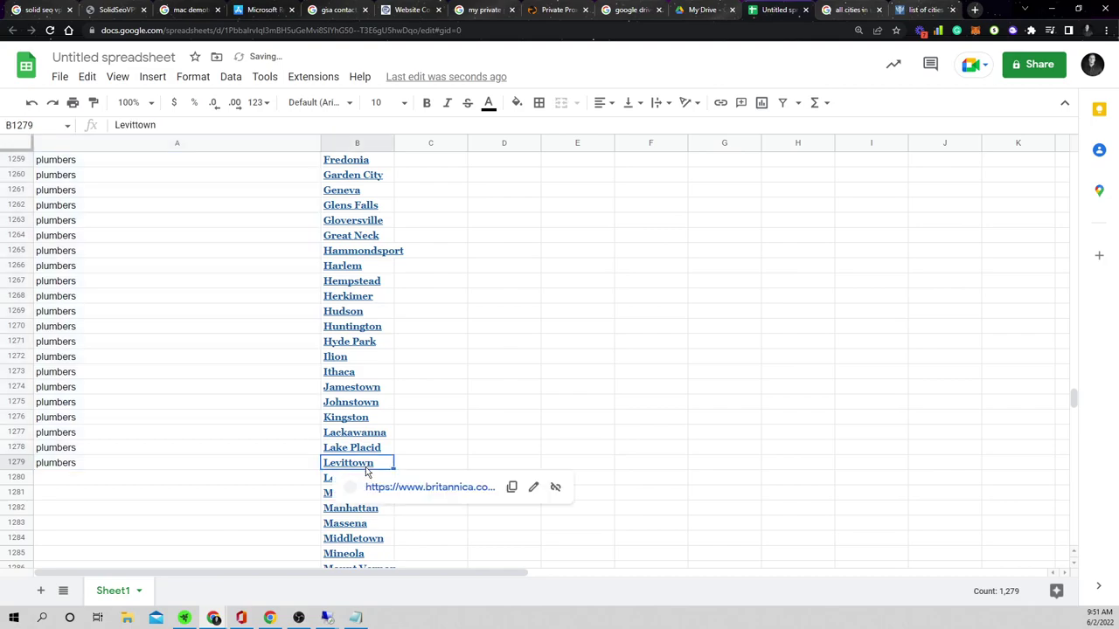
{"action": "left_click_drag", "start_coordinate": [1074, 395], "coordinate": [1048, 66]}
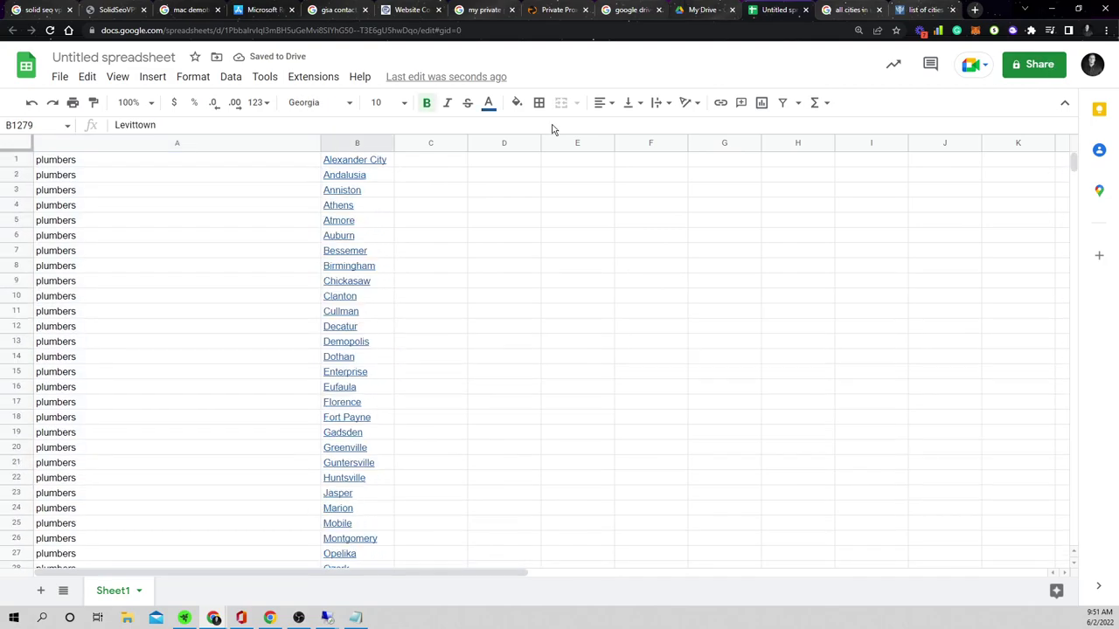
{"action": "left_click", "coordinate": [277, 161], "text": "shift"}
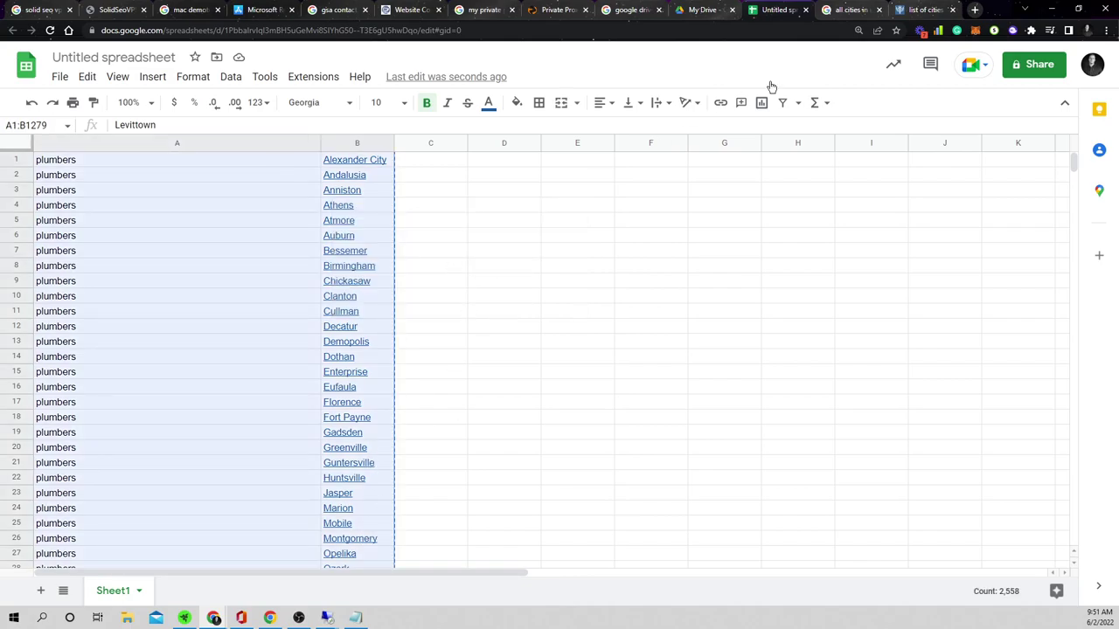
{"action": "mouse_move", "coordinate": [327, 618]}
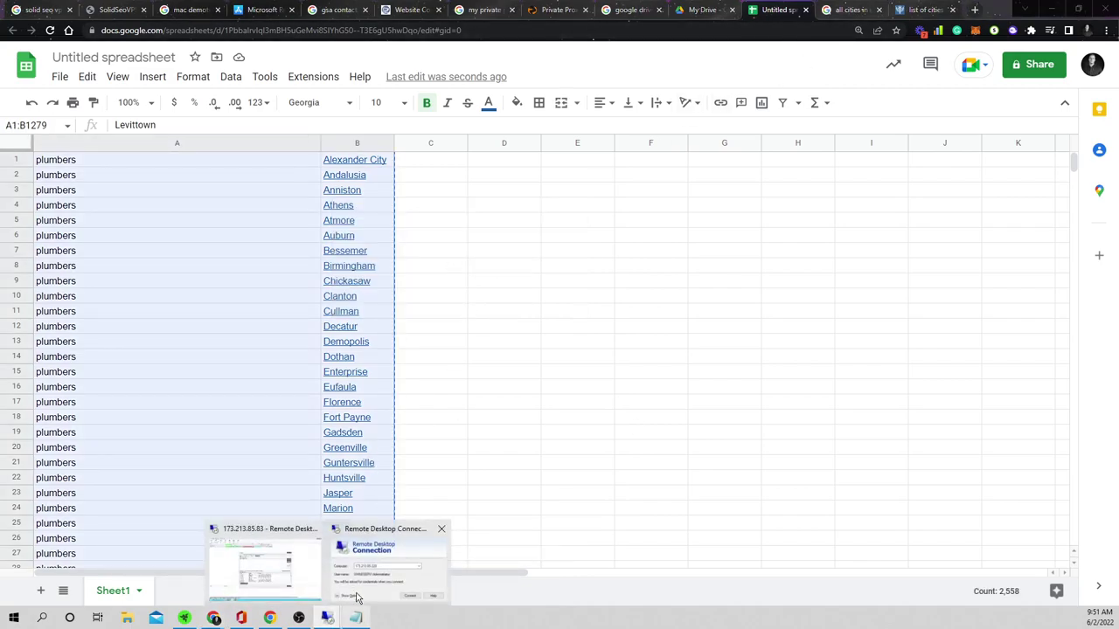
{"action": "left_click", "coordinate": [262, 564]}
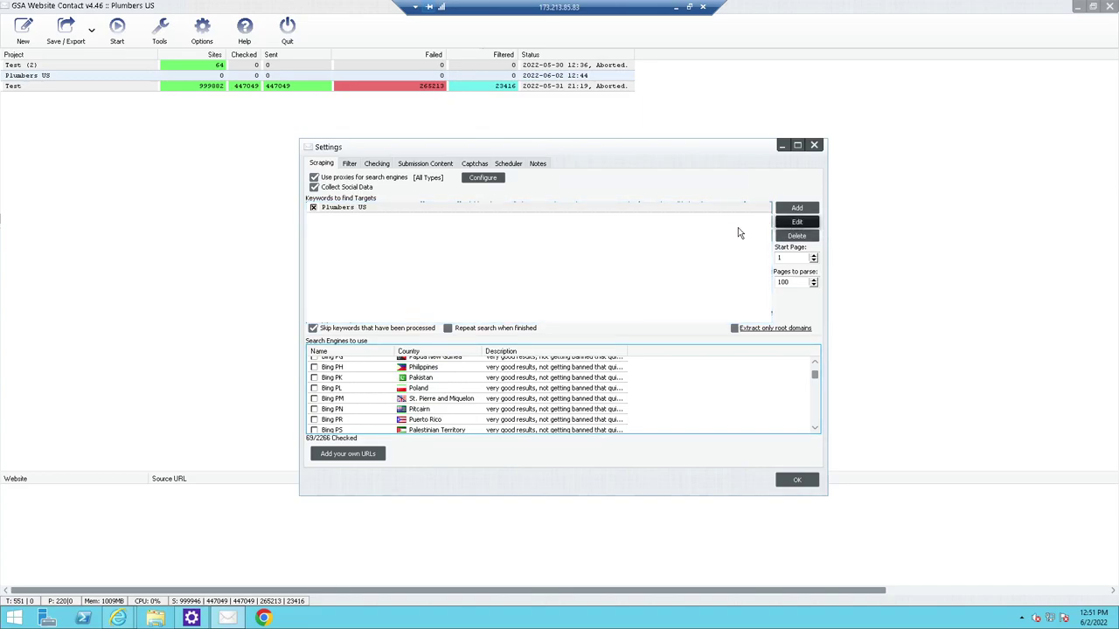
- Import the copied plumbers-plus-city keywords from the clipboard into the keyword list
{"action": "left_click", "coordinate": [794, 224]}
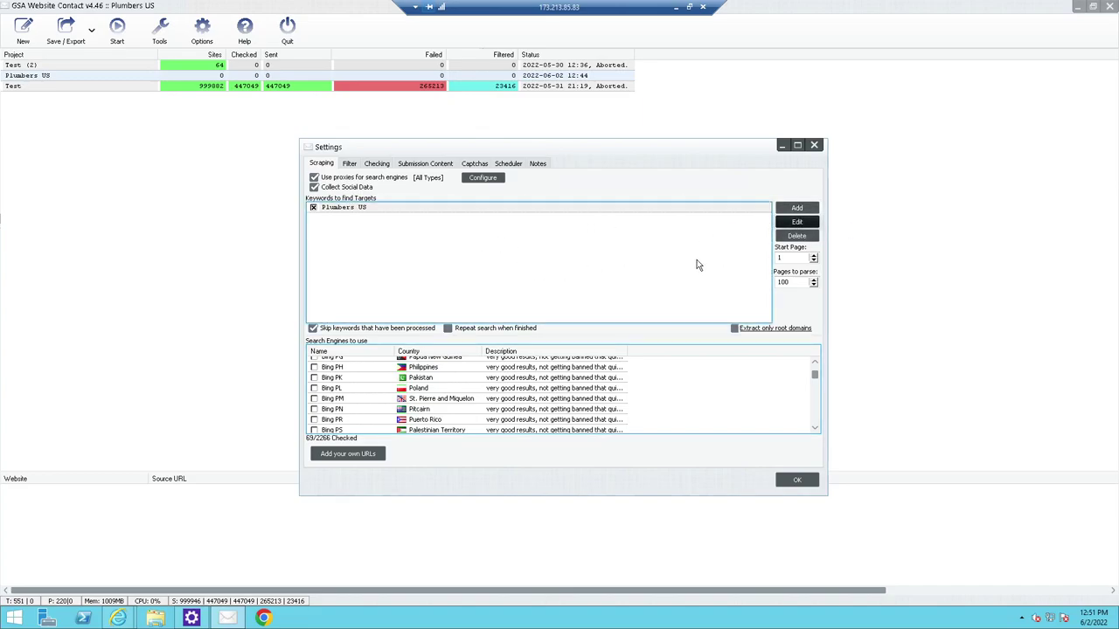
{"action": "left_click", "coordinate": [796, 208]}
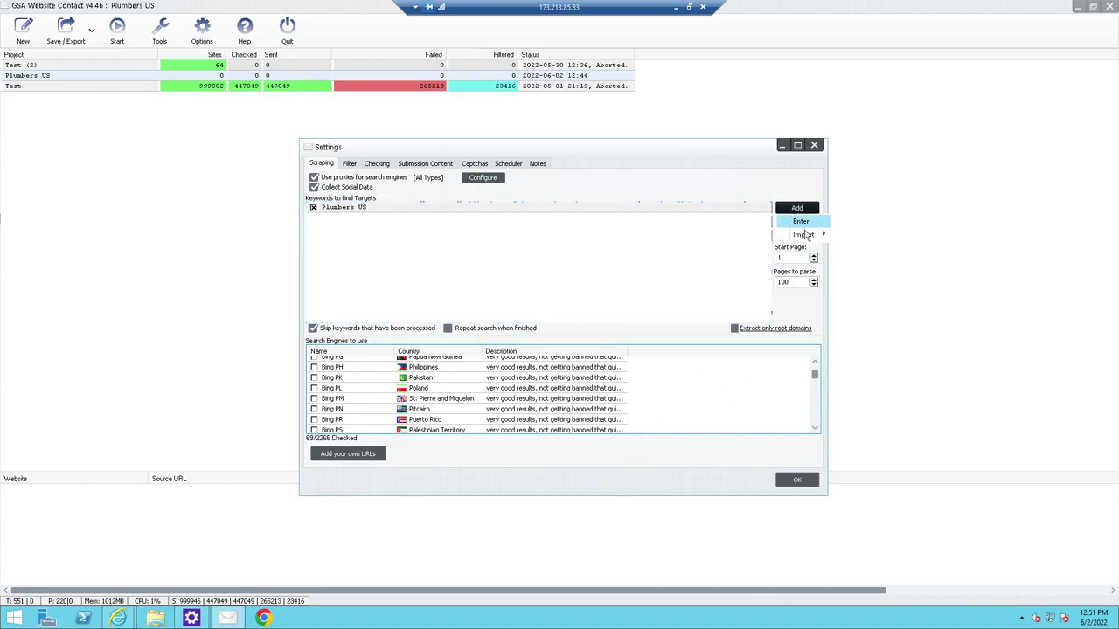
{"action": "mouse_move", "coordinate": [805, 236]}
{"action": "left_click", "coordinate": [858, 248]}
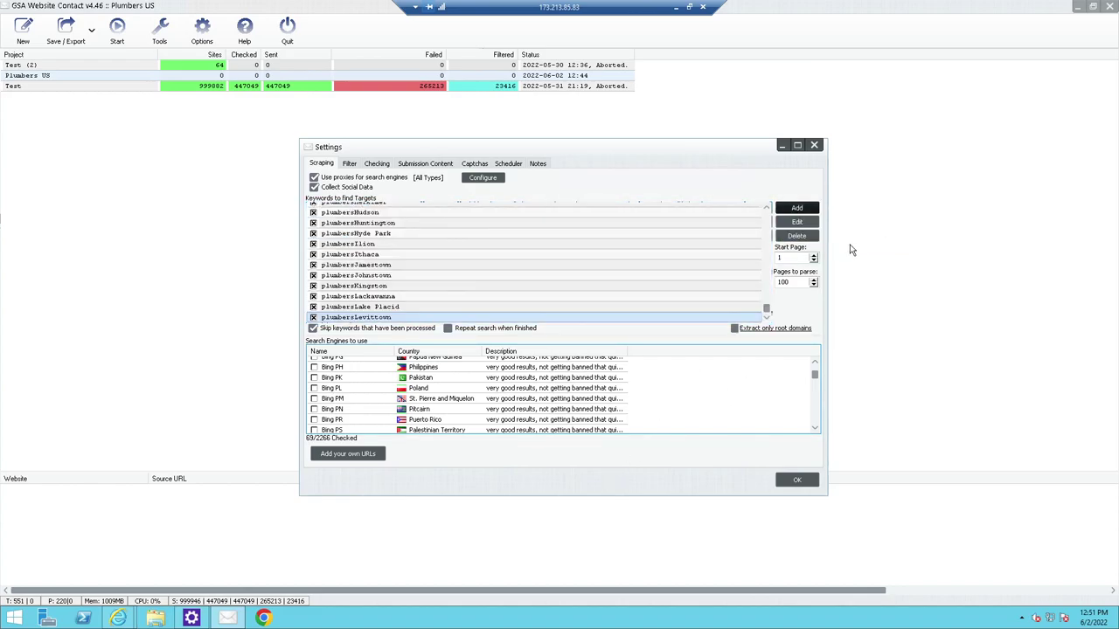
- Delete every keyword from the list and minimize the remote session
{"action": "left_click", "coordinate": [741, 255]}
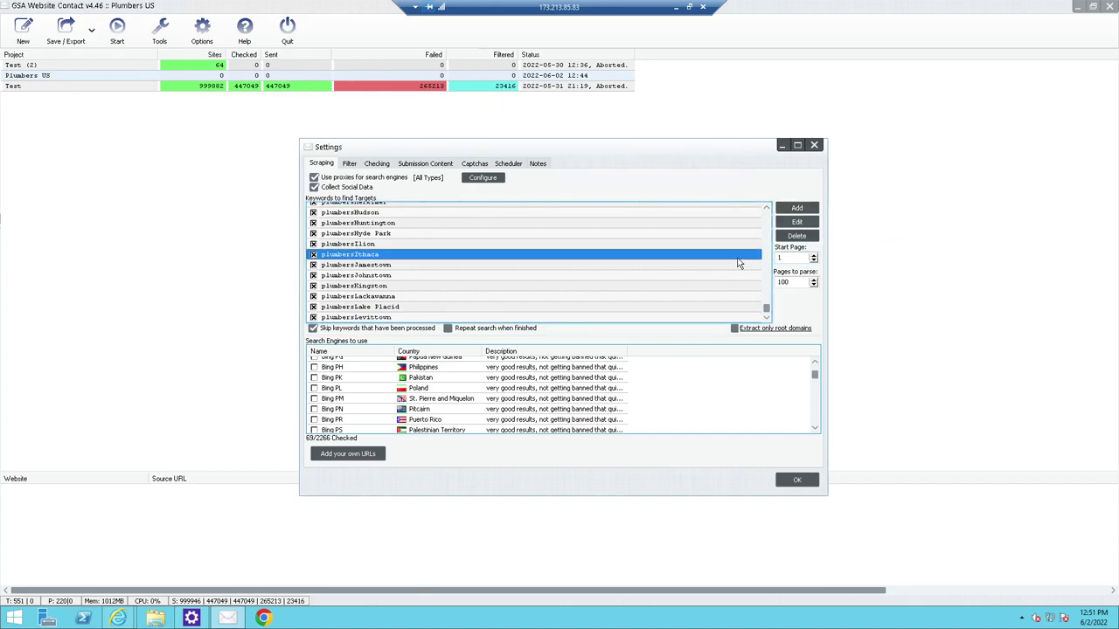
{"action": "key", "text": "ctrl+a"}
{"action": "key", "text": "Delete"}
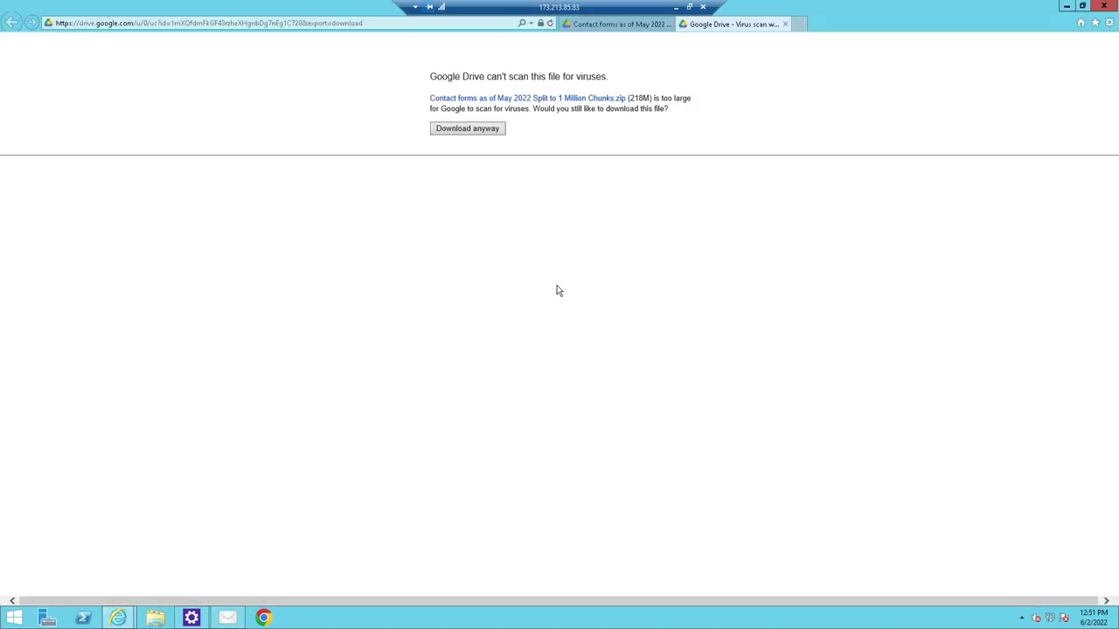
{"action": "left_click", "coordinate": [678, 9]}
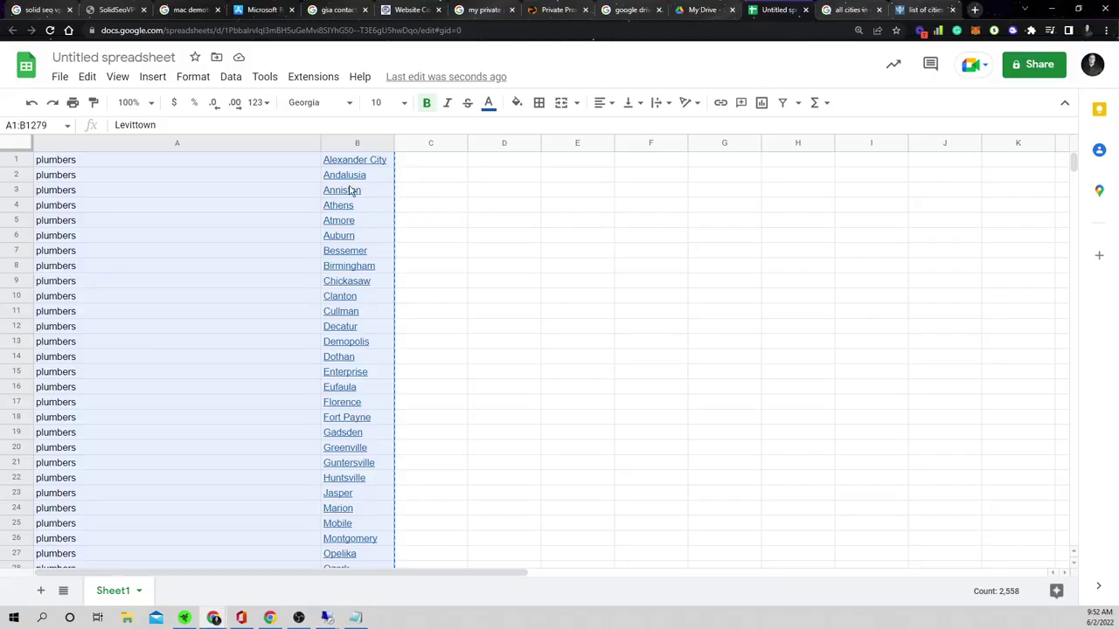
- Clear the plumbers entries below A1, leaving plumbers only in cell A1
{"action": "right_click", "coordinate": [295, 192]}
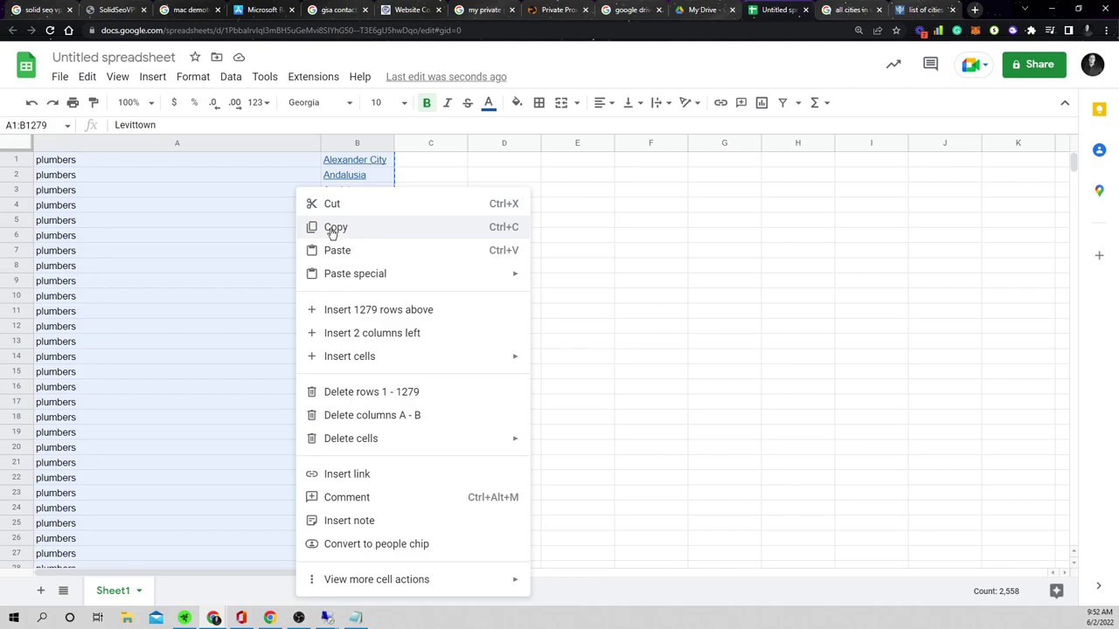
{"action": "left_click", "coordinate": [274, 207]}
{"action": "key", "text": "ctrl+Up"}
{"action": "key", "text": "Return"}
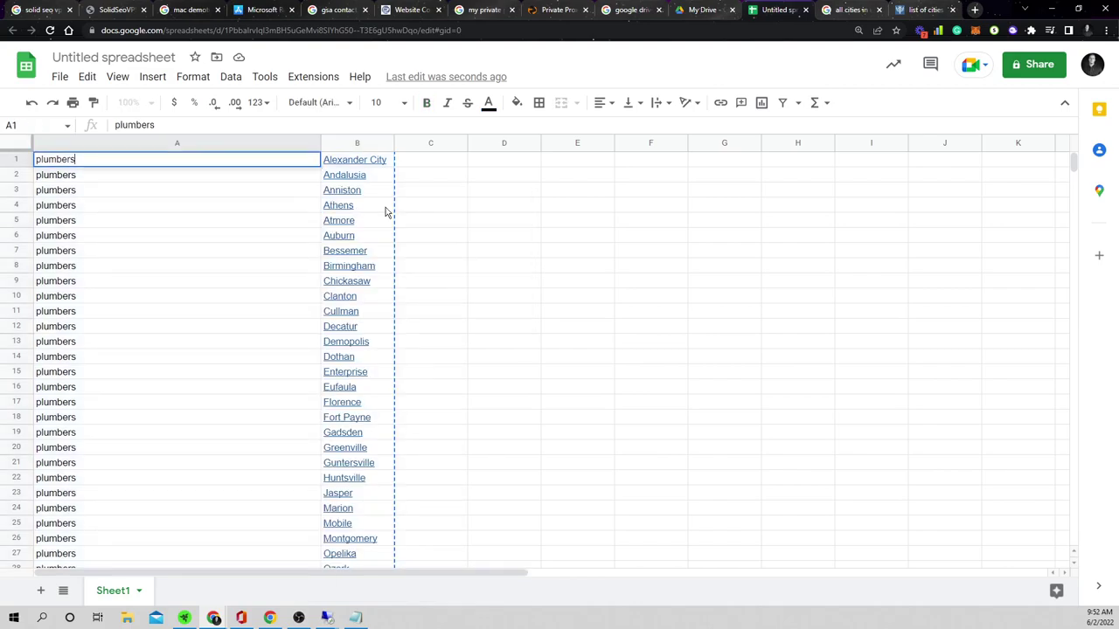
{"action": "left_click", "coordinate": [405, 178]}
{"action": "left_click", "coordinate": [244, 167]}
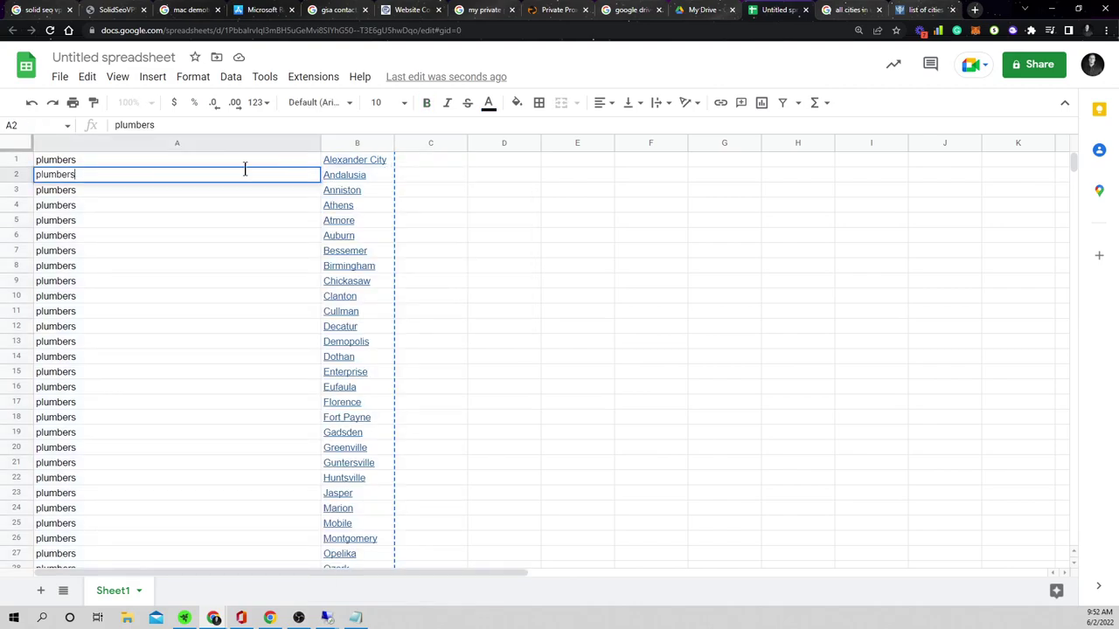
{"action": "key", "text": "ctrl+z"}
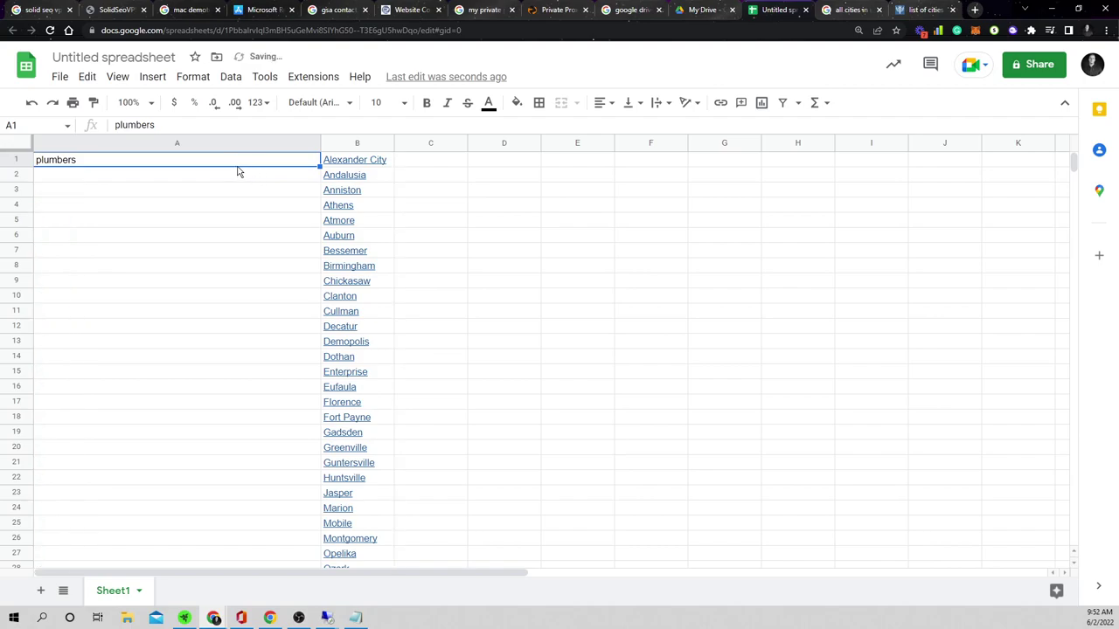
- Fill plumbers down column A to row 99 and copy the rows A1:B99
{"action": "left_click", "coordinate": [267, 222]}
{"action": "left_click", "coordinate": [315, 162]}
{"action": "left_click_drag", "start_coordinate": [320, 167], "coordinate": [385, 457]}
{"action": "left_click", "coordinate": [369, 458]}
{"action": "key", "text": "ctrl+shift+Home"}
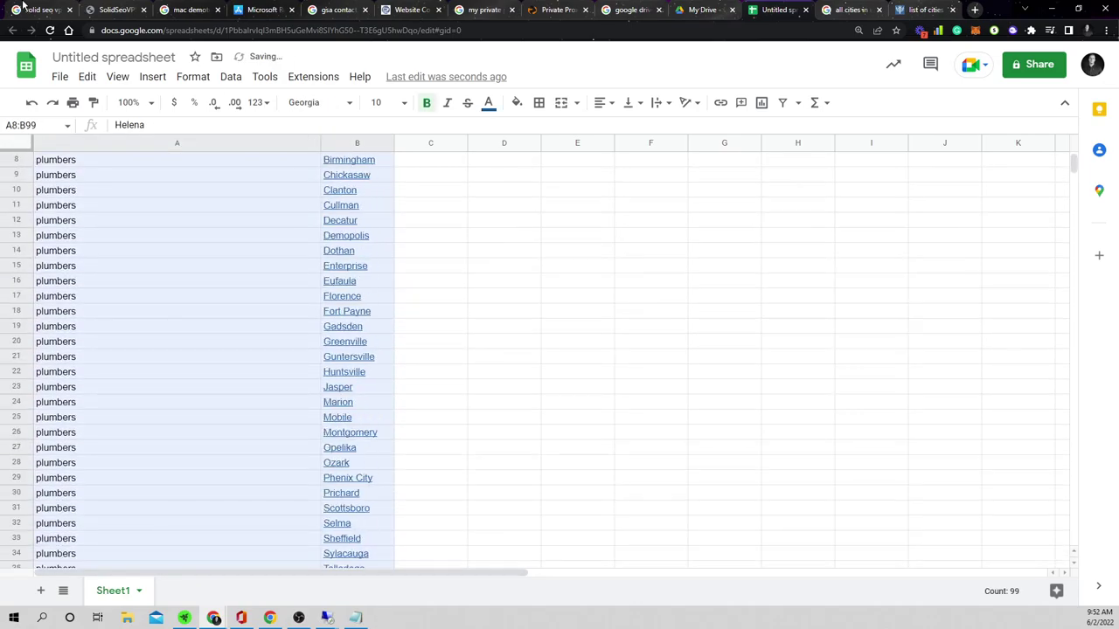
{"action": "key", "text": "ctrl+c"}
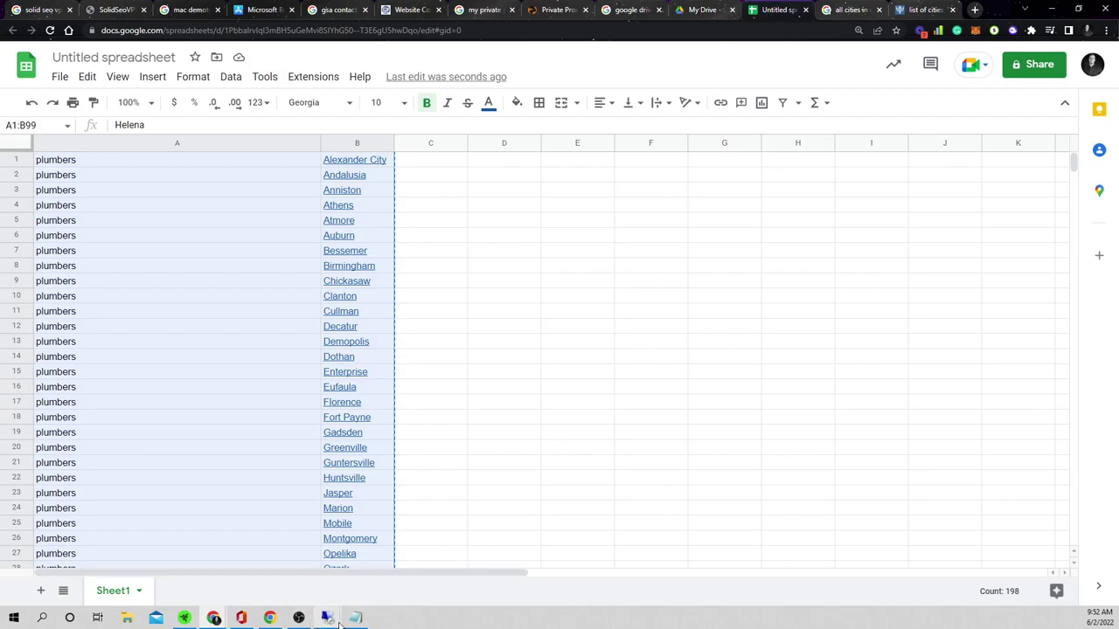
{"action": "left_click", "coordinate": [283, 584]}
- Import the 99 copied plumbers-plus-city keywords from the clipboard into Plumbers US
{"action": "left_click", "coordinate": [796, 208]}
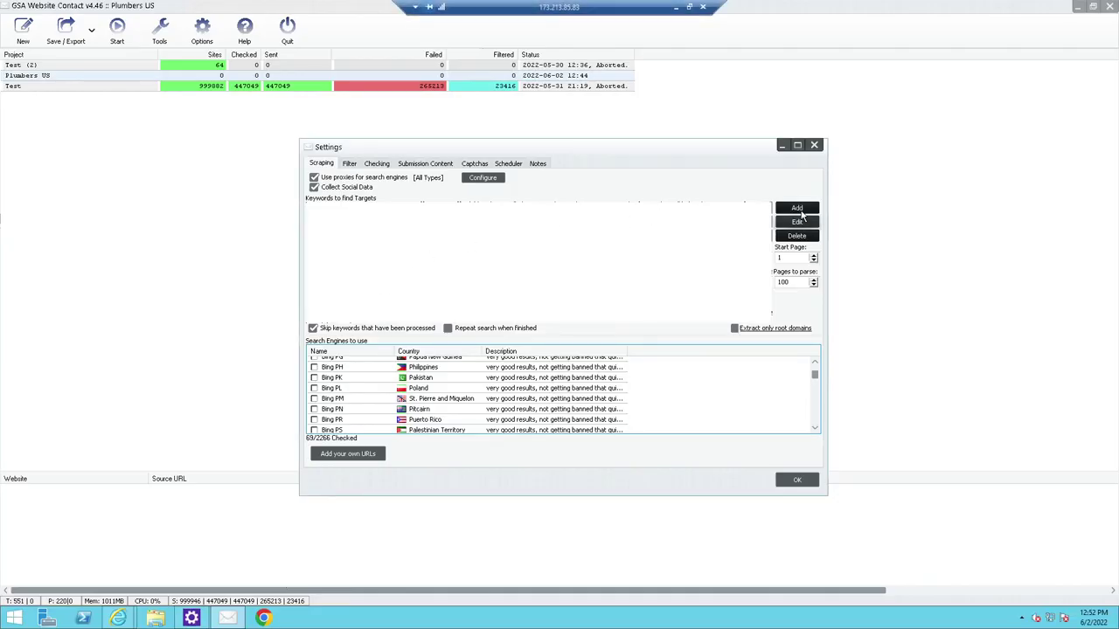
{"action": "mouse_move", "coordinate": [804, 236]}
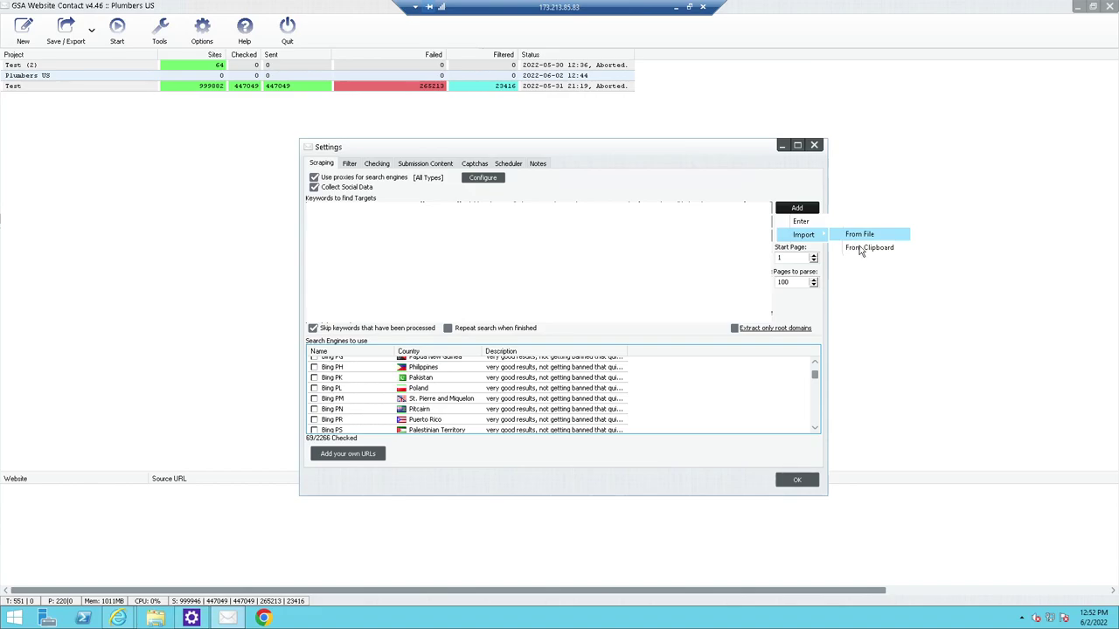
{"action": "left_click", "coordinate": [865, 246]}
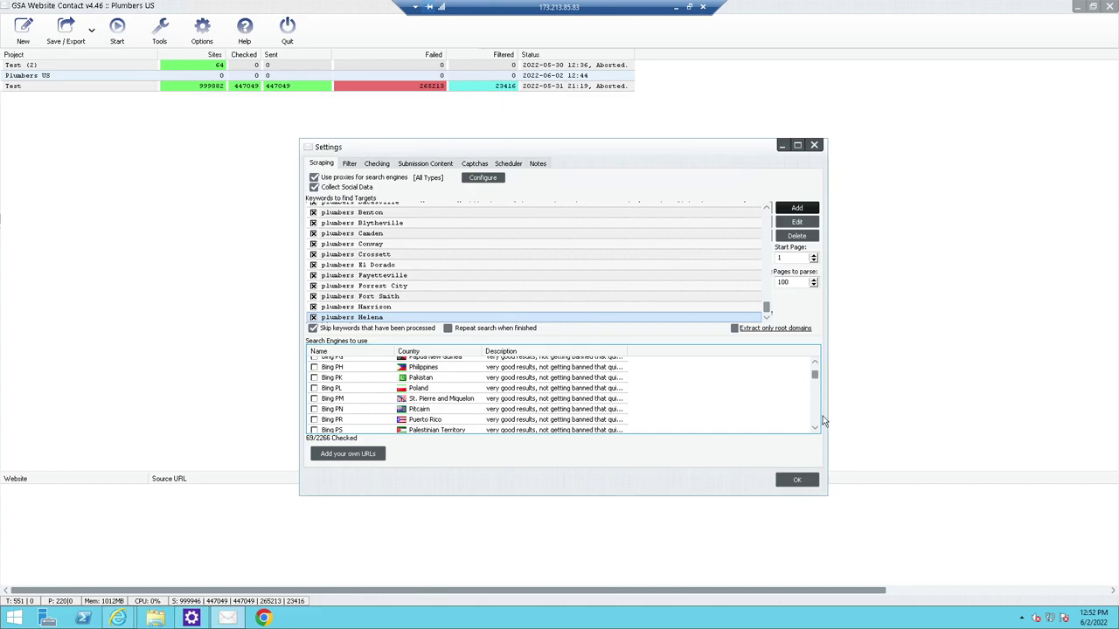
{"action": "left_click", "coordinate": [798, 476]}
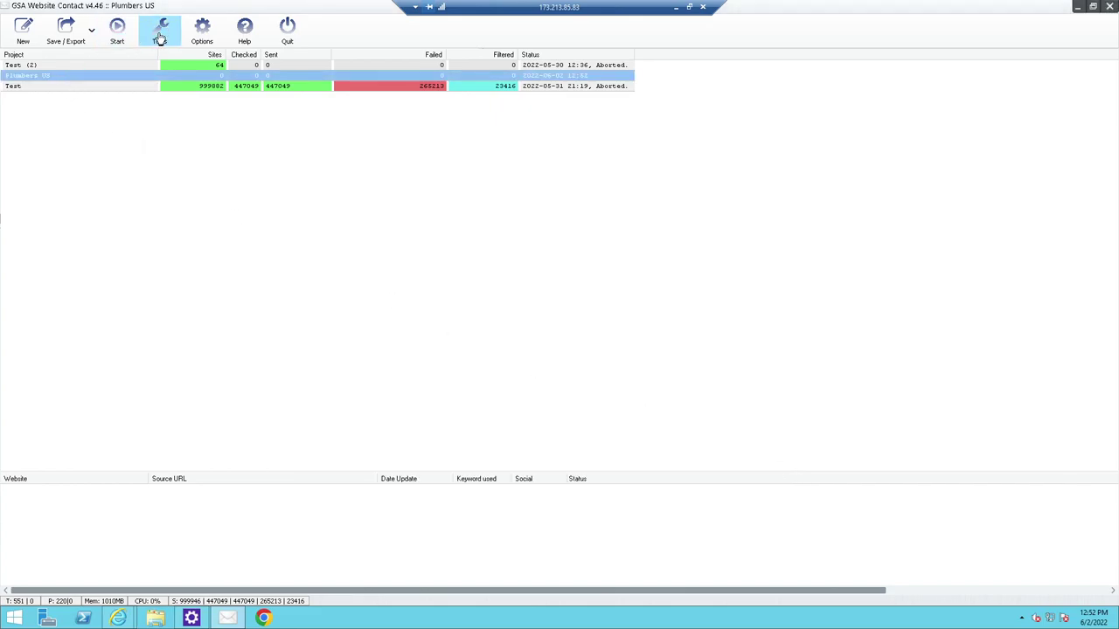
- Change the Plumbers US pages to parse from 100 to 2 and save
{"action": "double_click", "coordinate": [104, 78]}
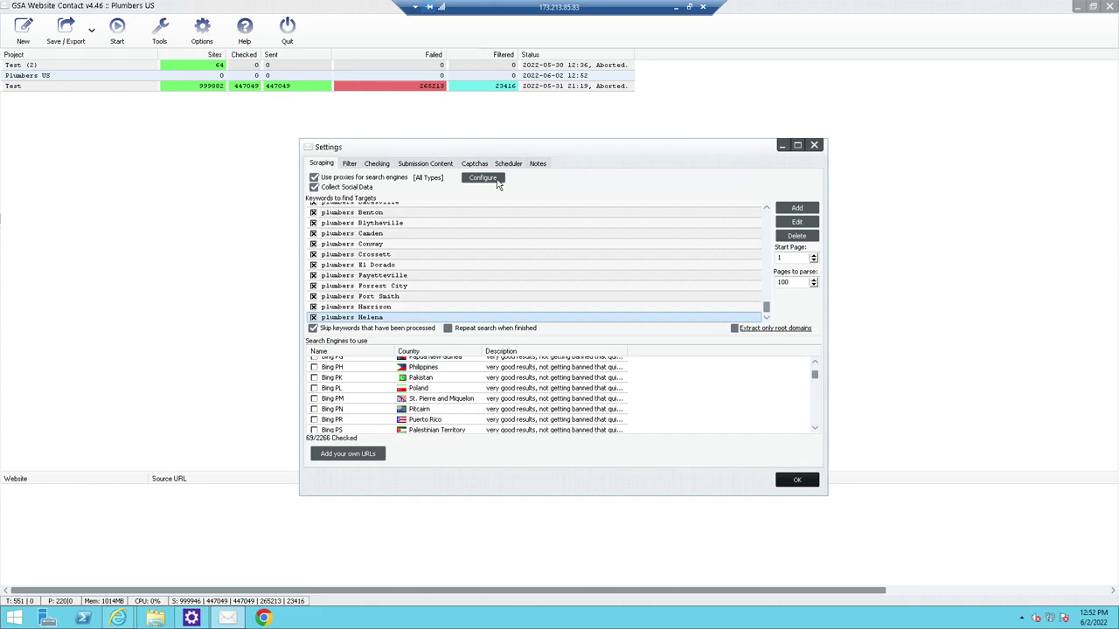
{"action": "double_click", "coordinate": [795, 281]}
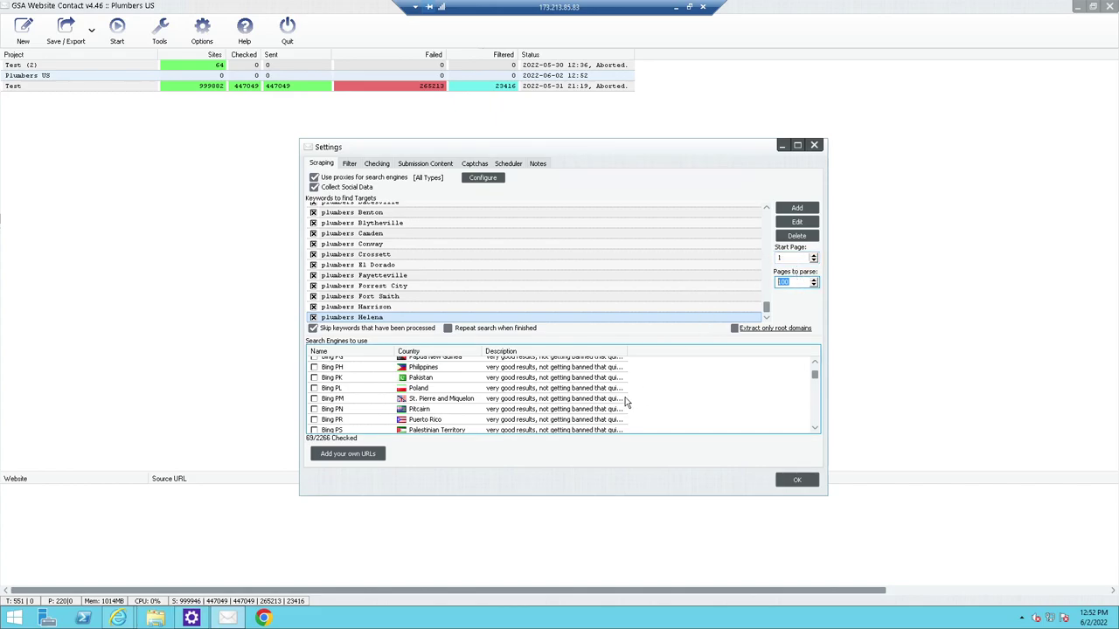
{"action": "type", "text": "2"}
{"action": "left_click", "coordinate": [794, 481]}
{"action": "left_click", "coordinate": [115, 25]}
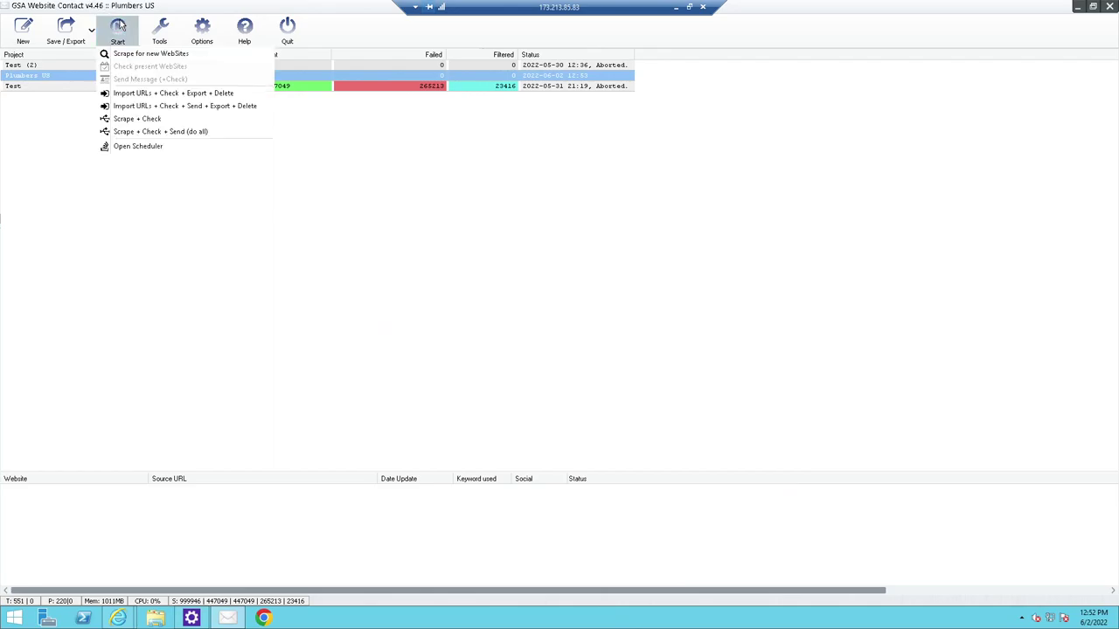
- Scrape new websites for Plumbers US, stop at about 544 sites, and open Submission Content
{"action": "left_click", "coordinate": [145, 54]}
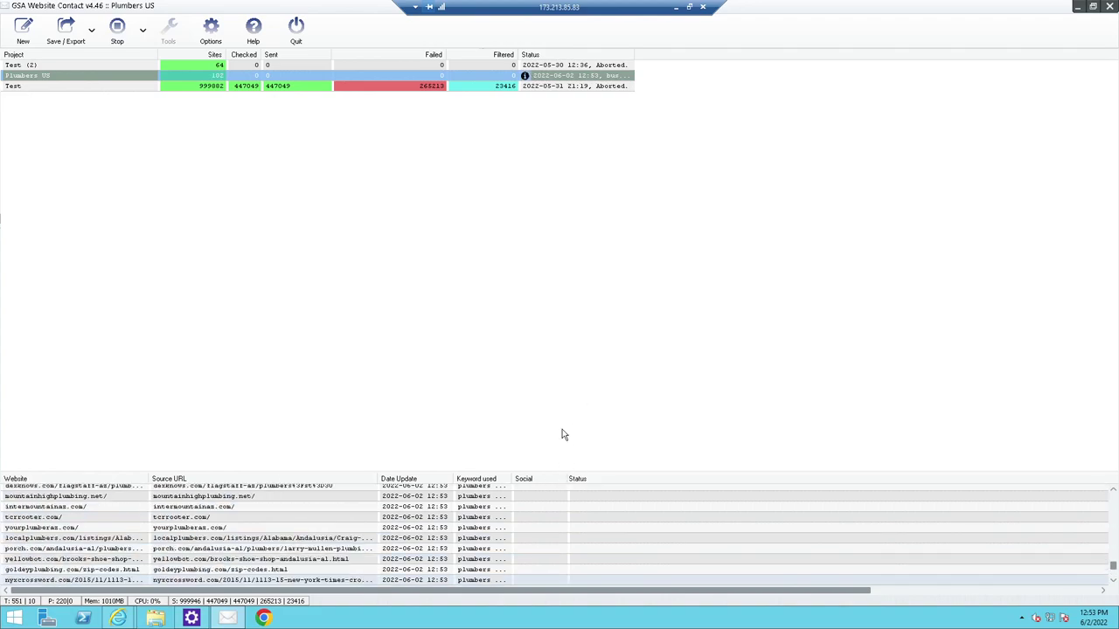
{"action": "left_click_drag", "start_coordinate": [532, 473], "coordinate": [527, 259]}
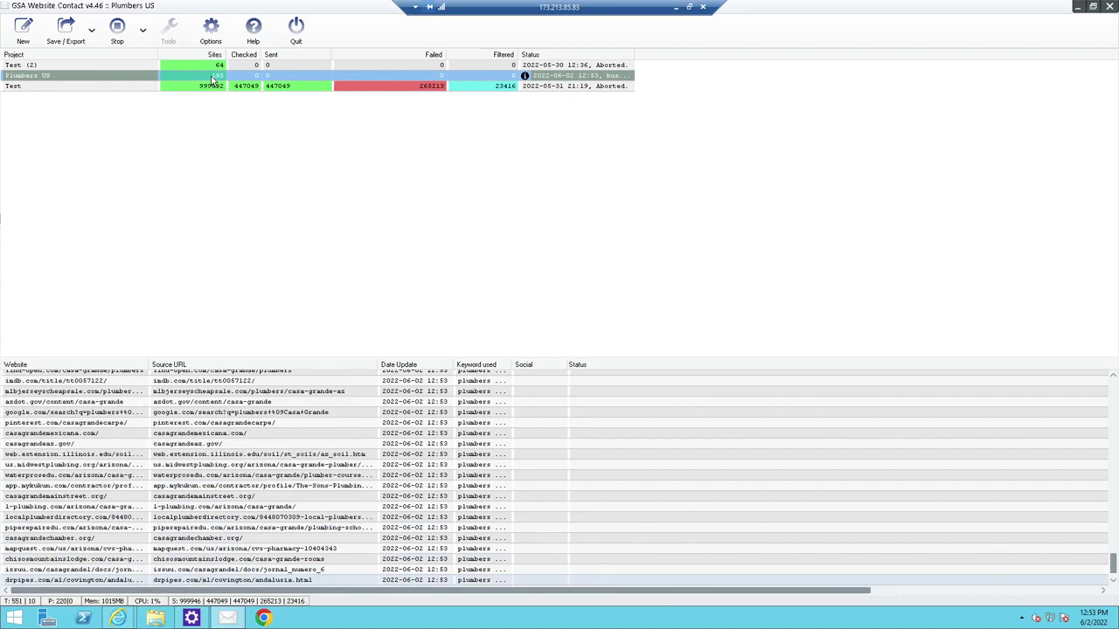
{"action": "mouse_move", "coordinate": [196, 74]}
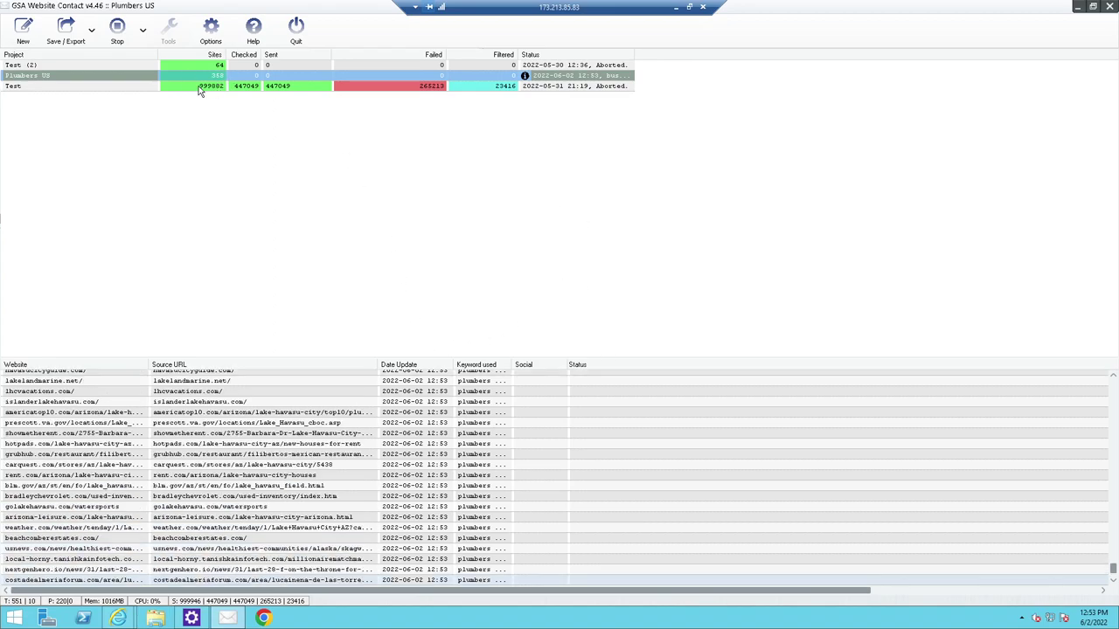
{"action": "mouse_move", "coordinate": [210, 94]}
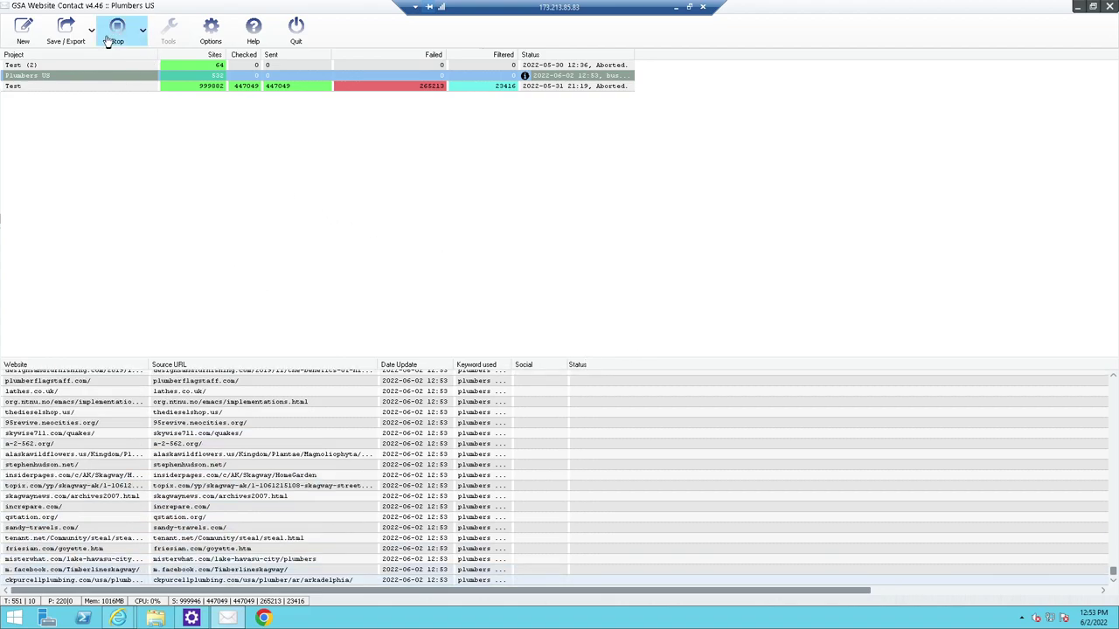
{"action": "left_click", "coordinate": [110, 39]}
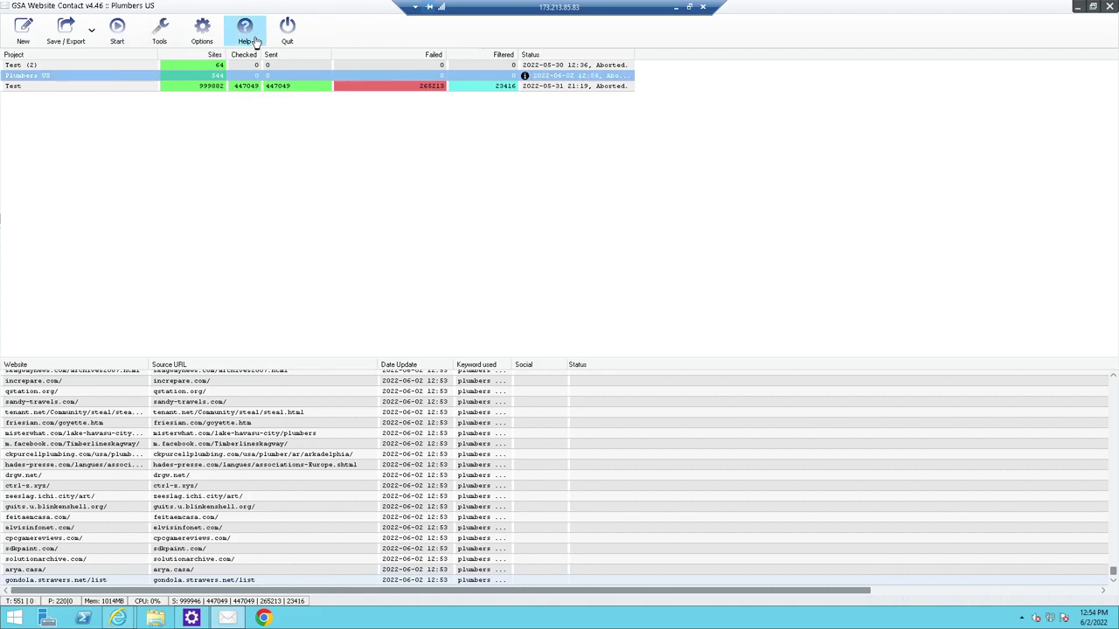
{"action": "double_click", "coordinate": [176, 75]}
{"action": "left_click", "coordinate": [423, 166]}
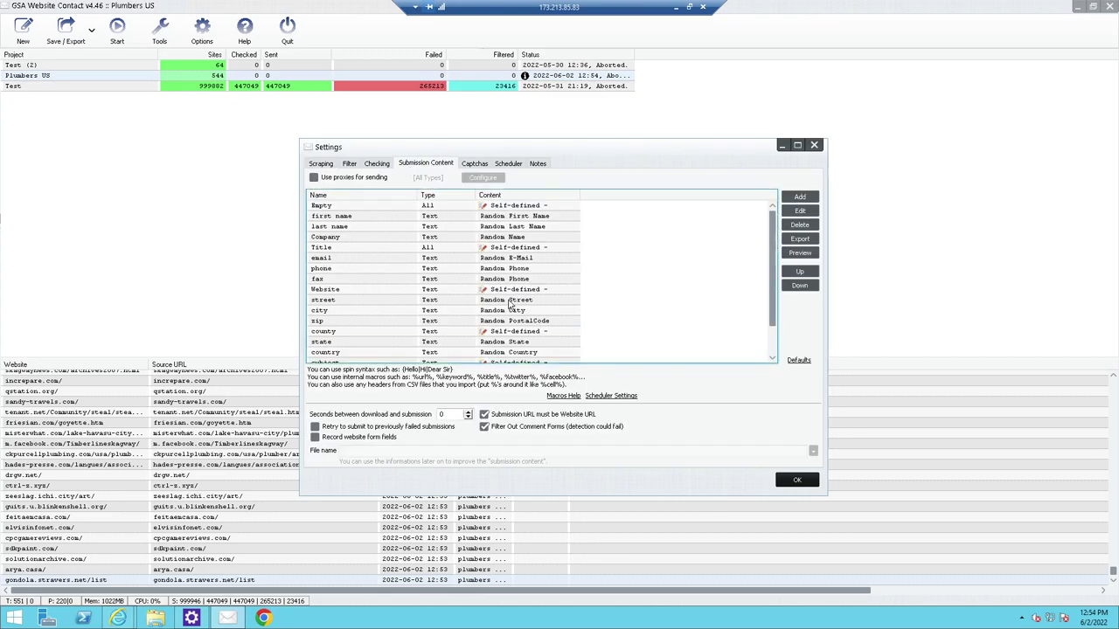
- Make the first name field self-defined, filled with the sender's first name
{"action": "double_click", "coordinate": [352, 219]}
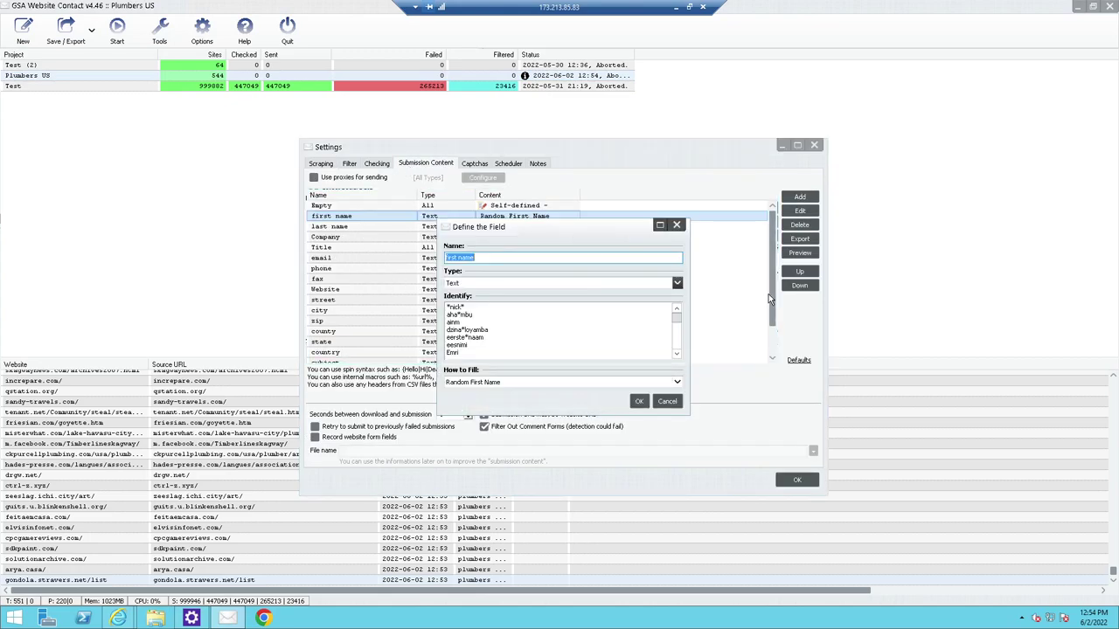
{"action": "left_click", "coordinate": [514, 386]}
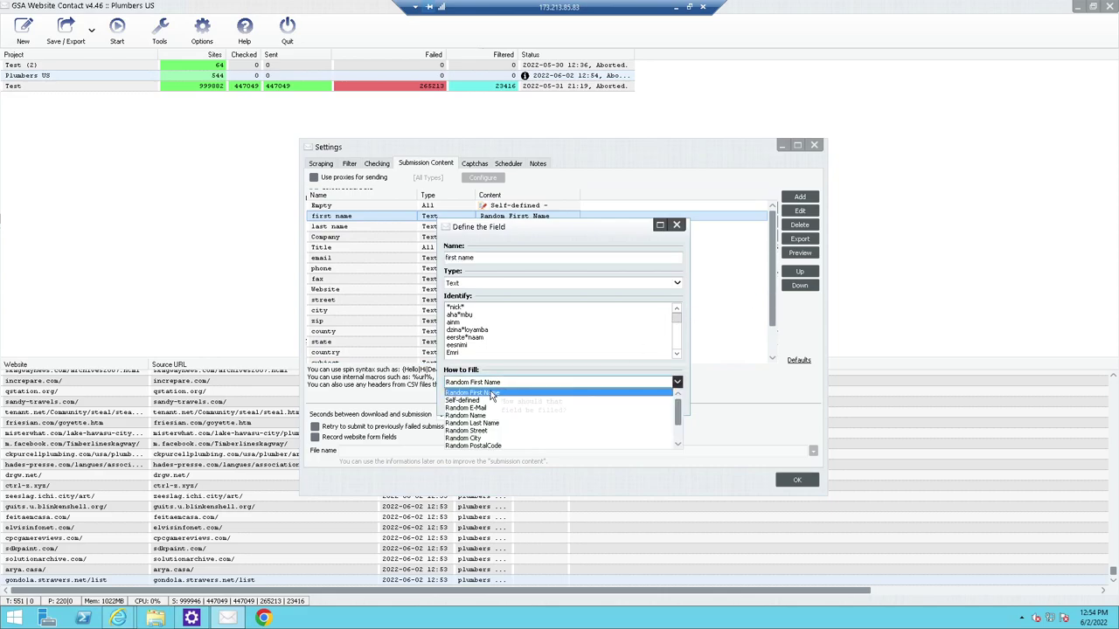
{"action": "left_click", "coordinate": [551, 402]}
{"action": "left_click", "coordinate": [639, 402]}
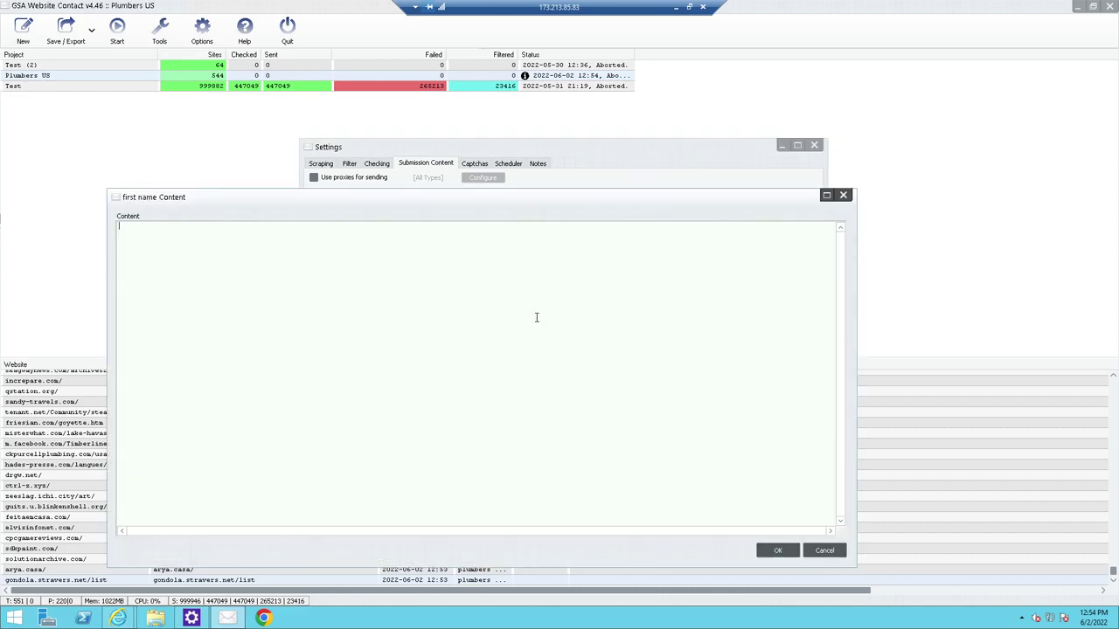
{"action": "type", "text": "Chase"}
{"action": "left_click", "coordinate": [779, 553]}
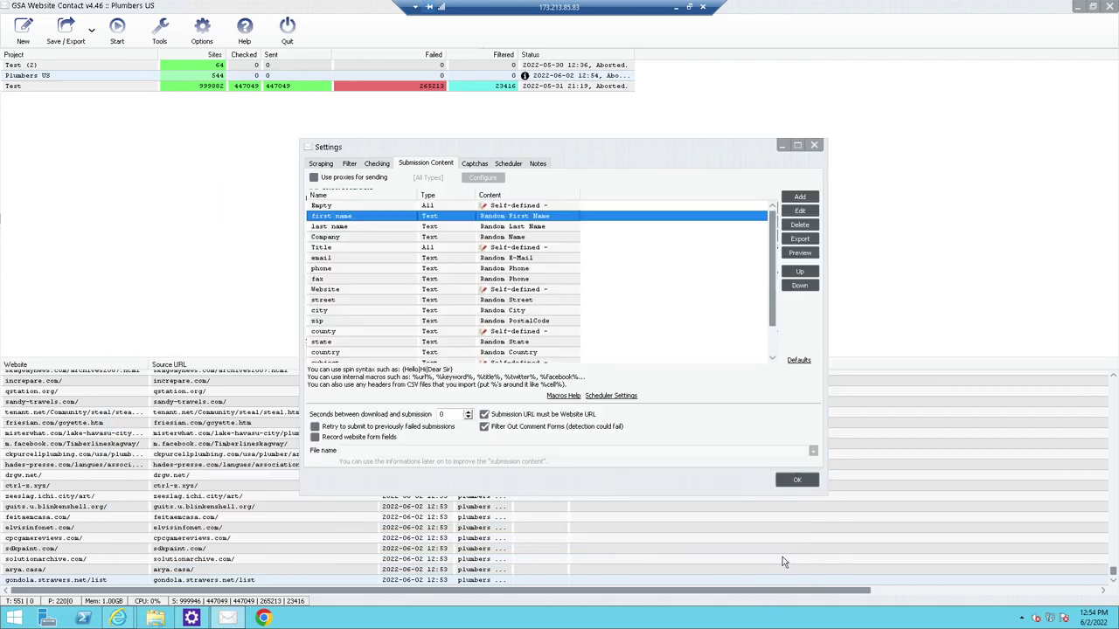
- Make the last name field self-defined, filled with the sender's surname
{"action": "double_click", "coordinate": [374, 229]}
{"action": "left_click", "coordinate": [677, 382]}
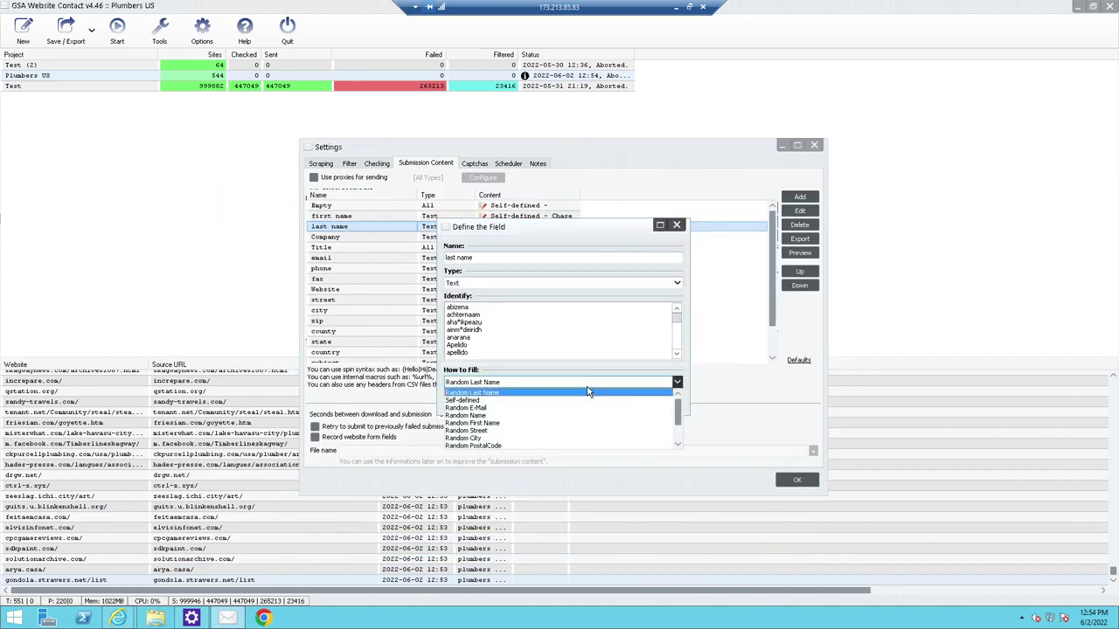
{"action": "left_click", "coordinate": [518, 401]}
{"action": "left_click", "coordinate": [639, 401]}
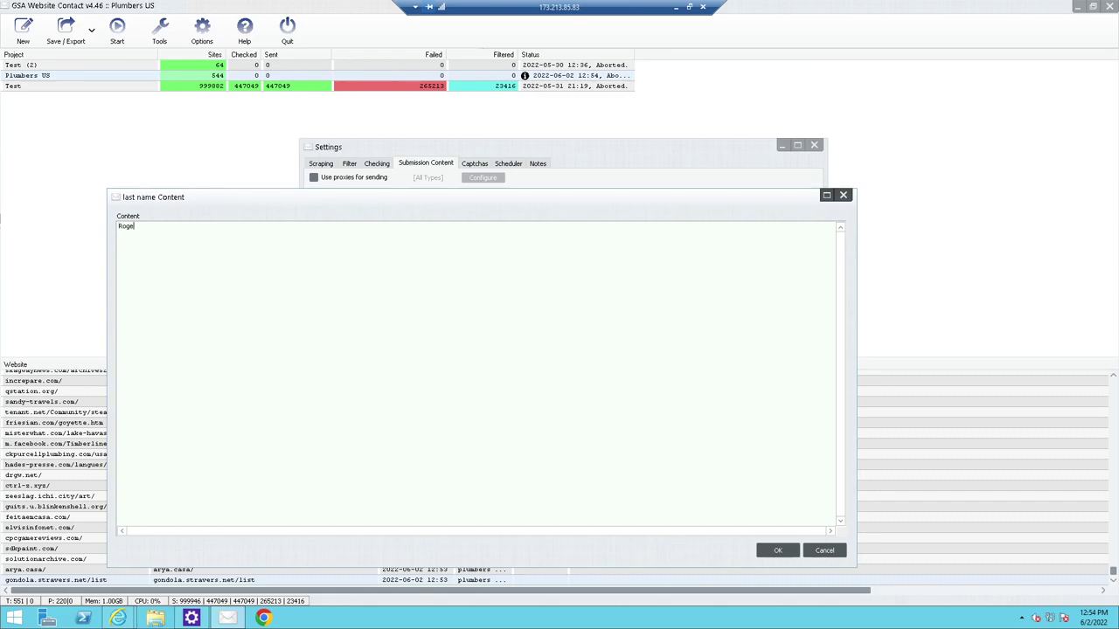
{"action": "type", "text": "rs"}
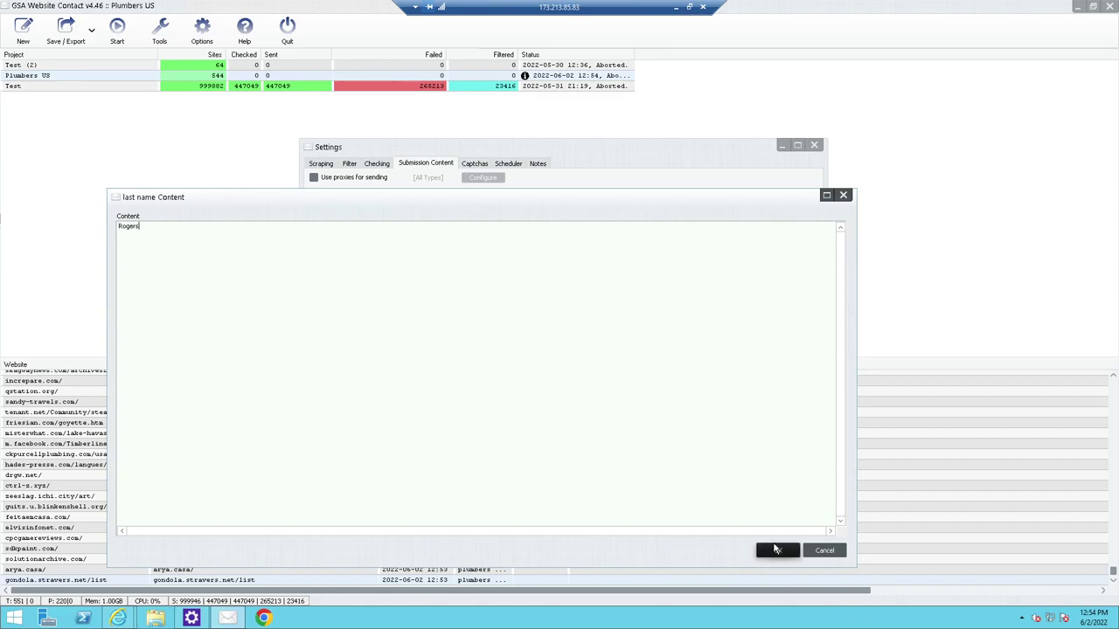
{"action": "left_click", "coordinate": [775, 549]}
{"action": "scroll", "coordinate": [411, 293], "scroll_direction": "down", "scroll_amount": 2}
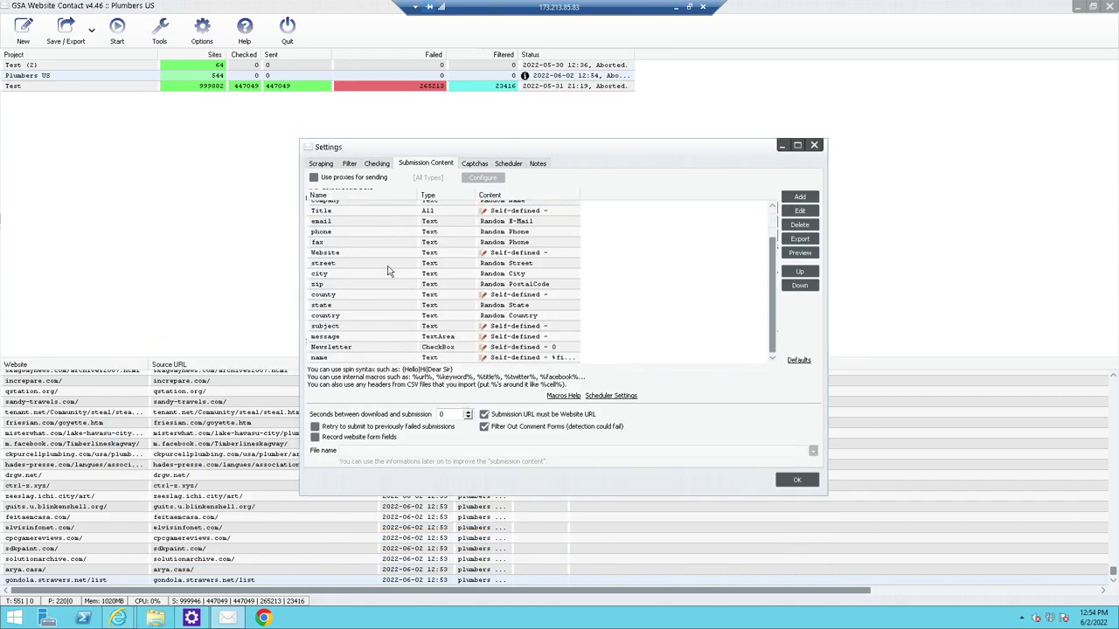
- Open the subject field's self-defined content and clear its old text
{"action": "double_click", "coordinate": [327, 326]}
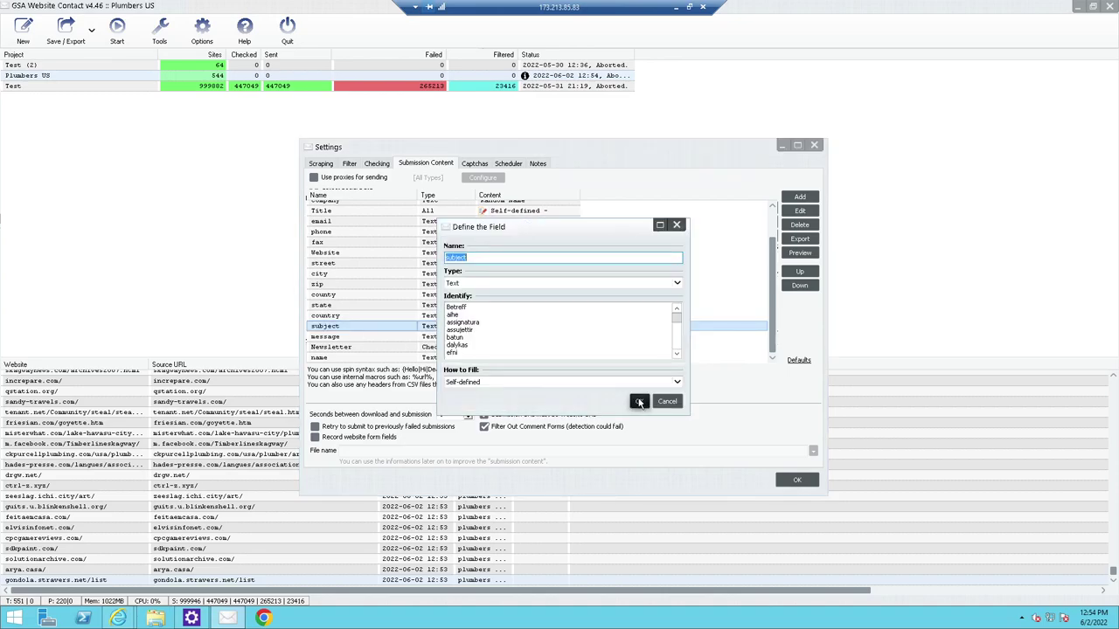
{"action": "left_click", "coordinate": [639, 402]}
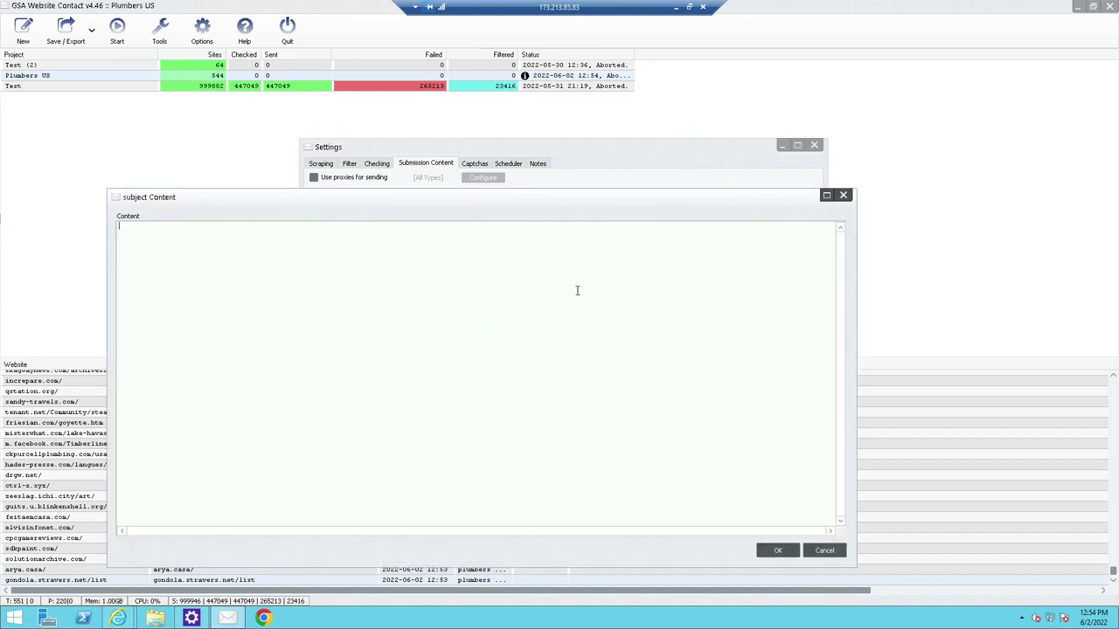
{"action": "type", "text": "Ok"}
{"action": "type", "text": "PO"}
{"action": "type", "text": "umber"}
{"action": "key", "text": "ctrl+a"}
{"action": "key", "text": "End"}
{"action": "key", "text": "ctrl+a"}
{"action": "key", "text": "BackSpace"}
- Set the subject line to 'Are you still in business?' and save it
{"action": "type", "text": "Issues With Yo"}
{"action": "key", "text": "ctrl+a"}
{"action": "key", "text": "BackSpace"}
{"action": "type", "text": "Voluint"}
{"action": "type", "text": "ntere"}
{"action": "key", "text": "ctrl+a"}
{"action": "key", "text": "BackSpace"}
{"action": "type", "text": "Are you still in bu"}
{"action": "left_click", "coordinate": [789, 550]}
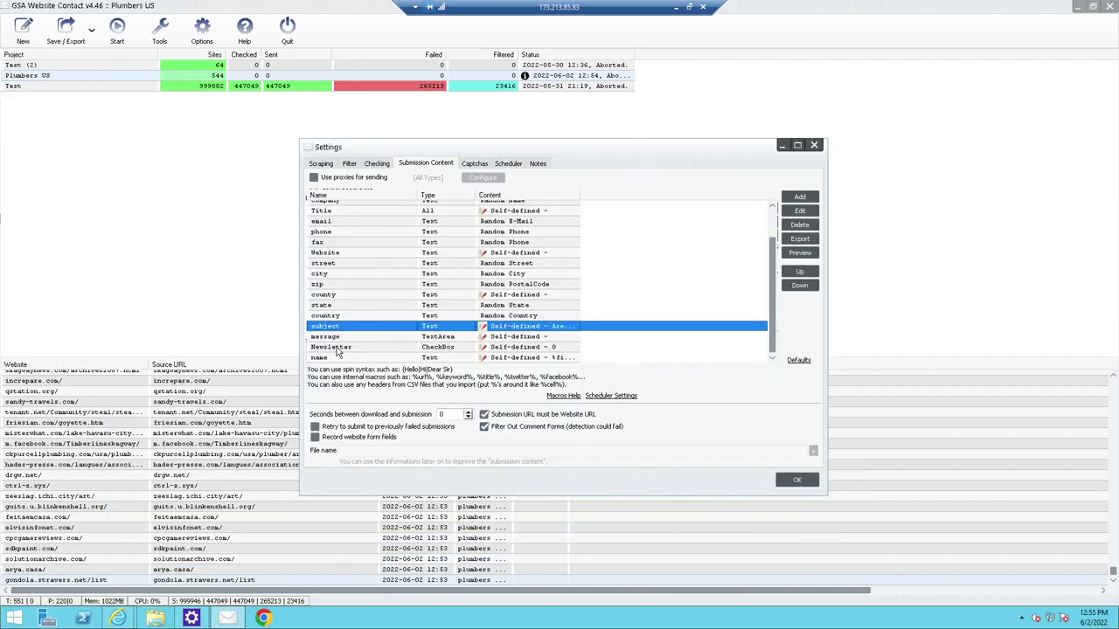
- Write the message offering to fix site issues, ending with a CTA placeholder
{"action": "double_click", "coordinate": [330, 336]}
{"action": "left_click", "coordinate": [641, 401]}
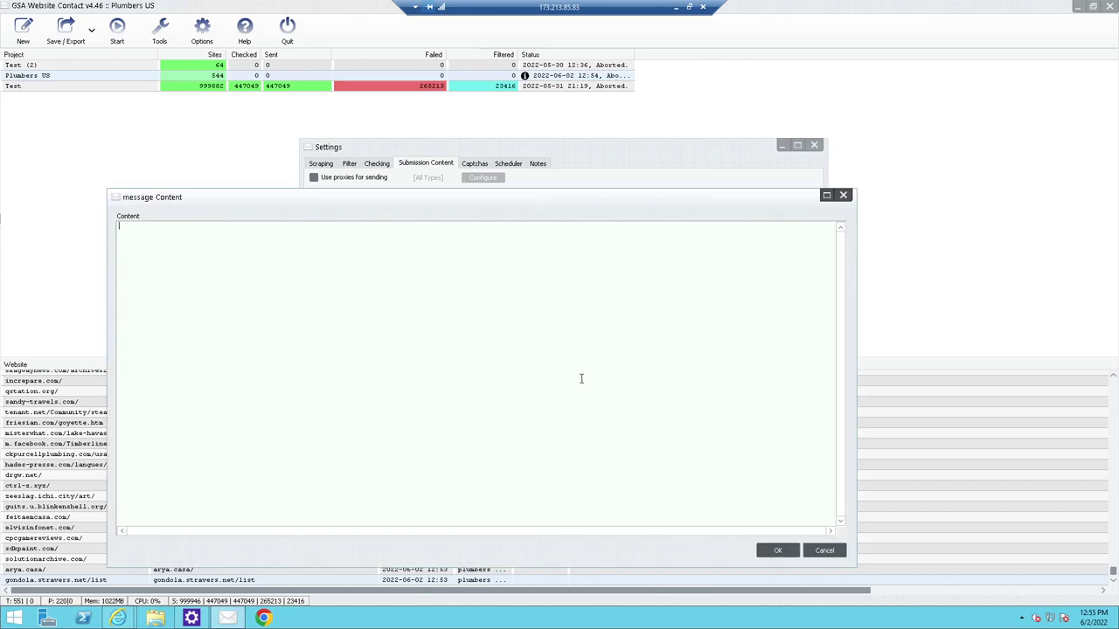
{"action": "type", "text": "Hey, ma name is Chase! I noticed a few "}
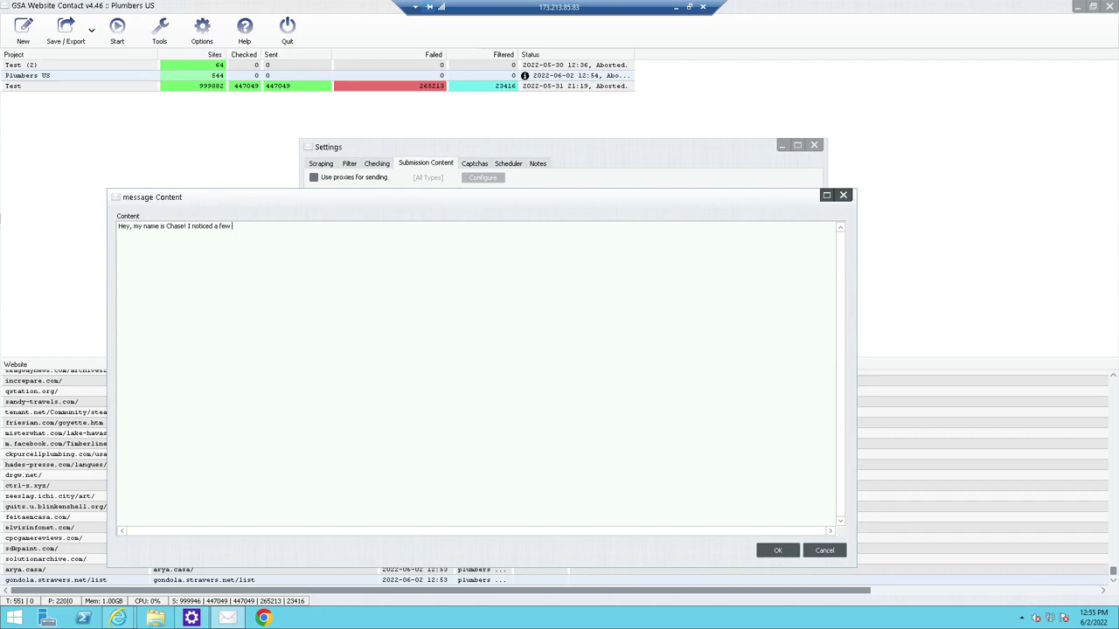
{"action": "type", "text": "issues with your website and I'd lov"}
{"action": "type", "text": "e to wolunteer my time"}
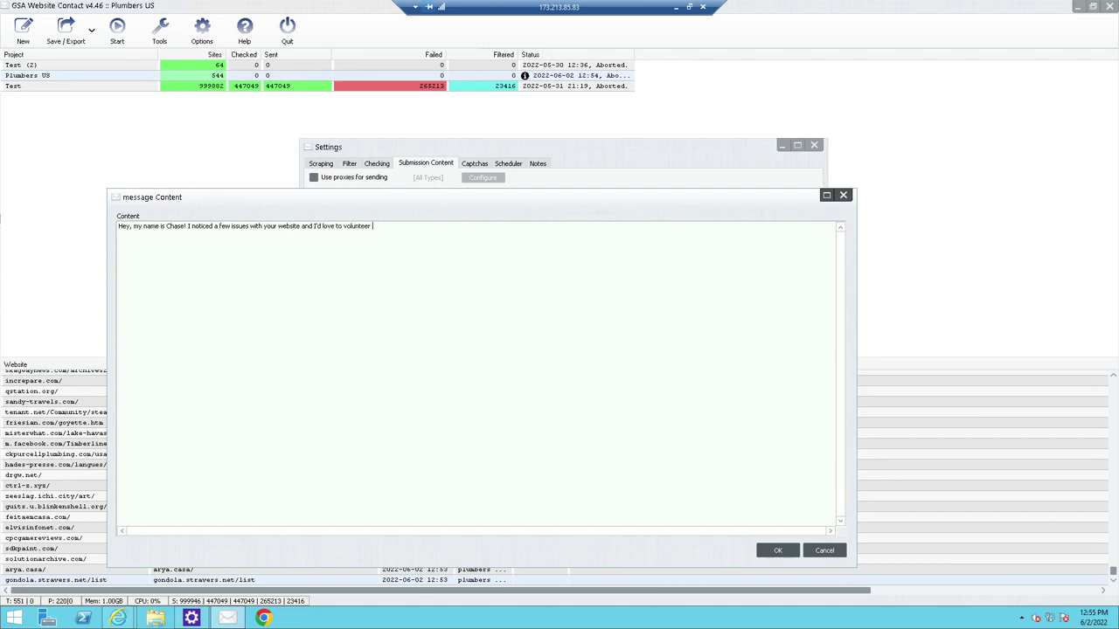
{"action": "type", "text": " to you to fix them!"}
{"action": "type", "text": "CTA"}
- Replace the CTA placeholder with 'Call or text me at'
{"action": "left_click_drag", "start_coordinate": [537, 195], "coordinate": [568, 178]}
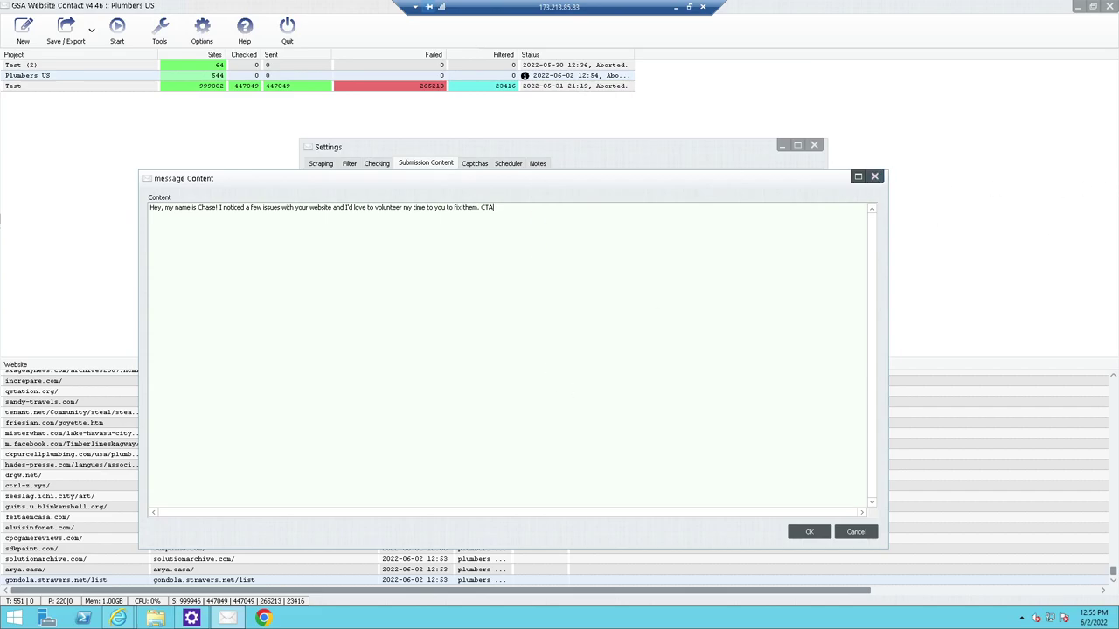
{"action": "double_click", "coordinate": [487, 208]}
{"action": "type", "text": "Call or text me at"}
{"action": "key", "text": "alt+Tab"}
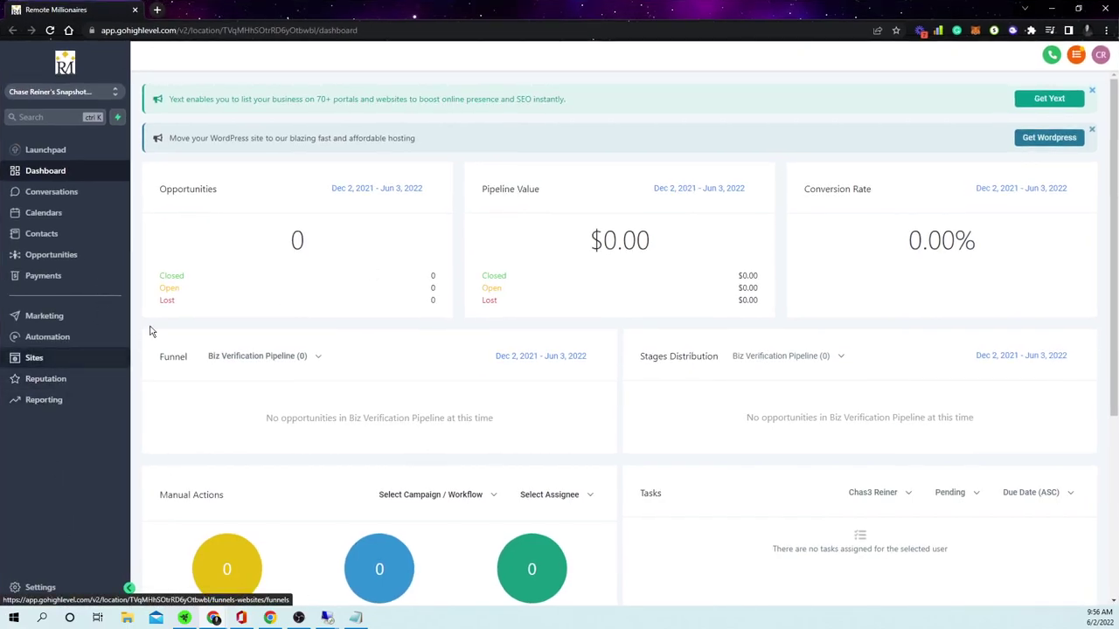
- Copy the business phone number from GoHighLevel's Phone Numbers settings
{"action": "left_click", "coordinate": [40, 589]}
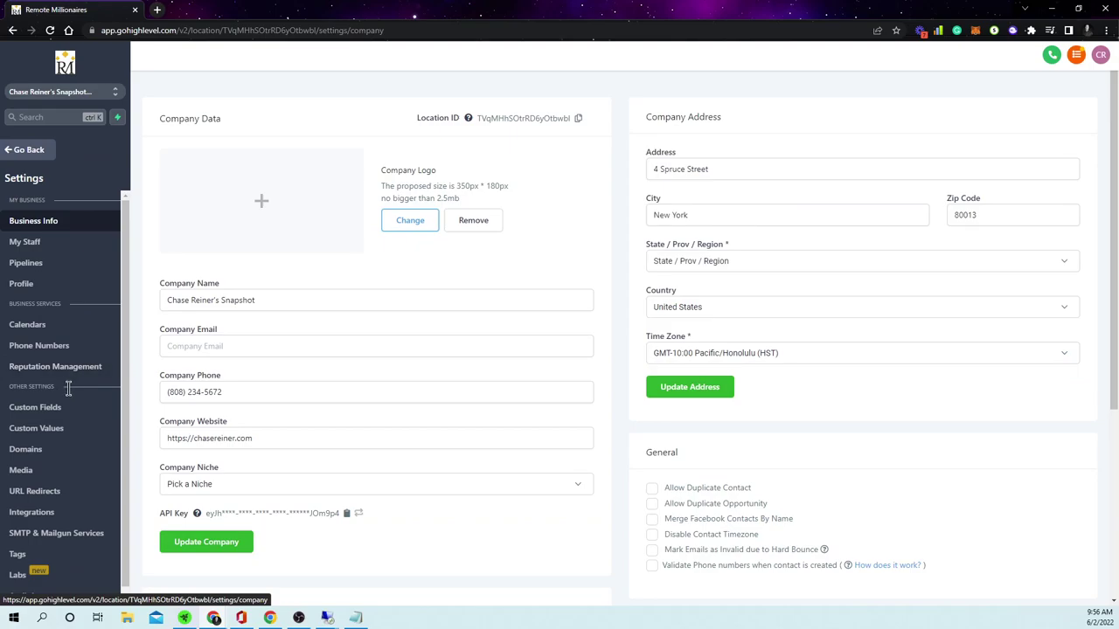
{"action": "left_click", "coordinate": [57, 342]}
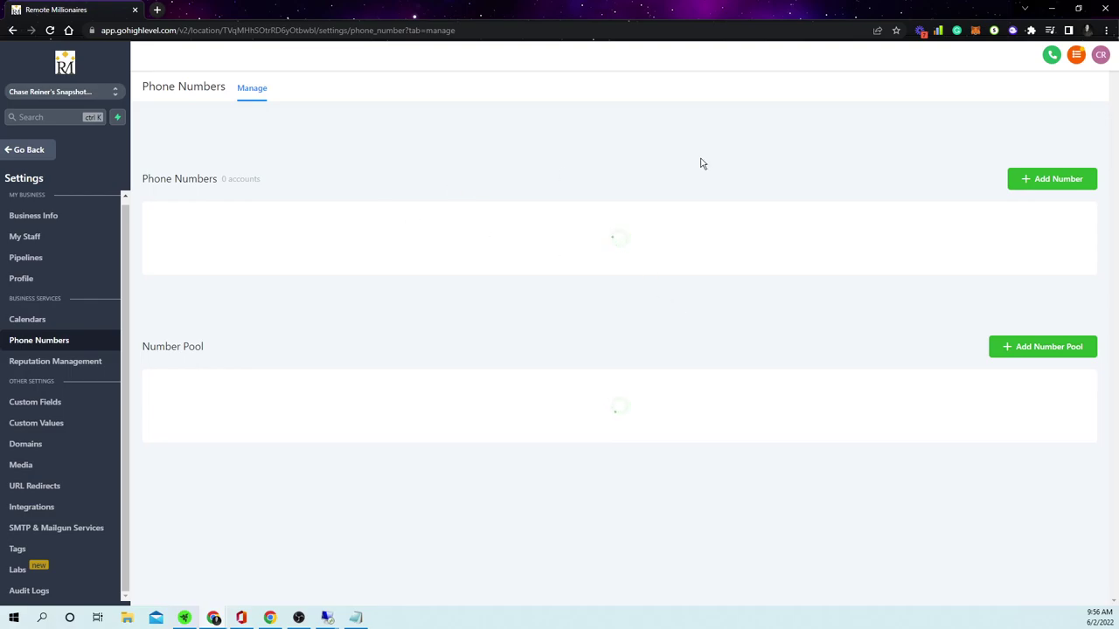
{"action": "left_click_drag", "start_coordinate": [523, 239], "coordinate": [507, 238]}
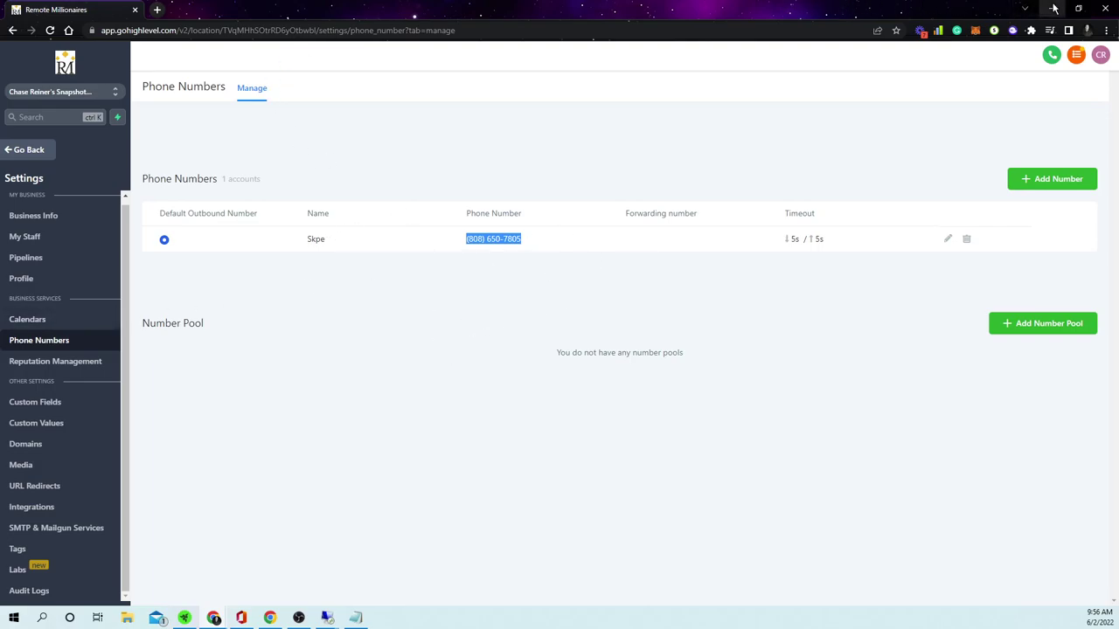
{"action": "left_click", "coordinate": [332, 610]}
{"action": "left_click", "coordinate": [332, 592]}
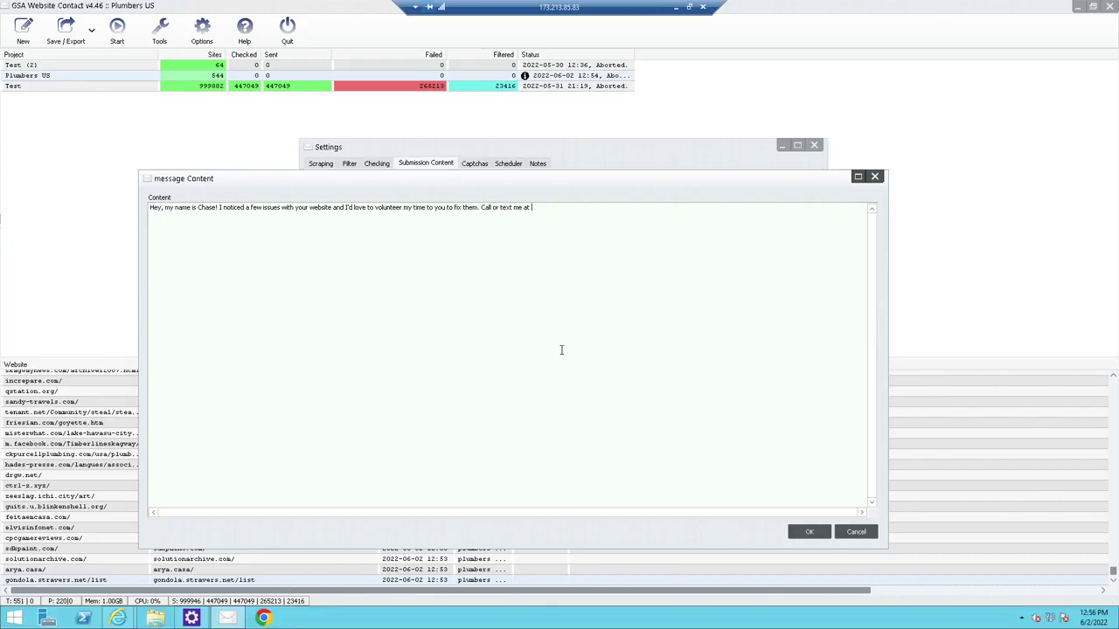
- Append the phone number after 'Call or text me at:' and save the message
{"action": "left_click", "coordinate": [540, 207]}
{"action": "key", "text": "BackSpace"}
{"action": "key", "text": "BackSpace"}
{"action": "key", "text": "BackSpace"}
{"action": "key", "text": "BackSpace"}
{"action": "type", "text": ":"}
{"action": "left_click", "coordinate": [797, 532]}
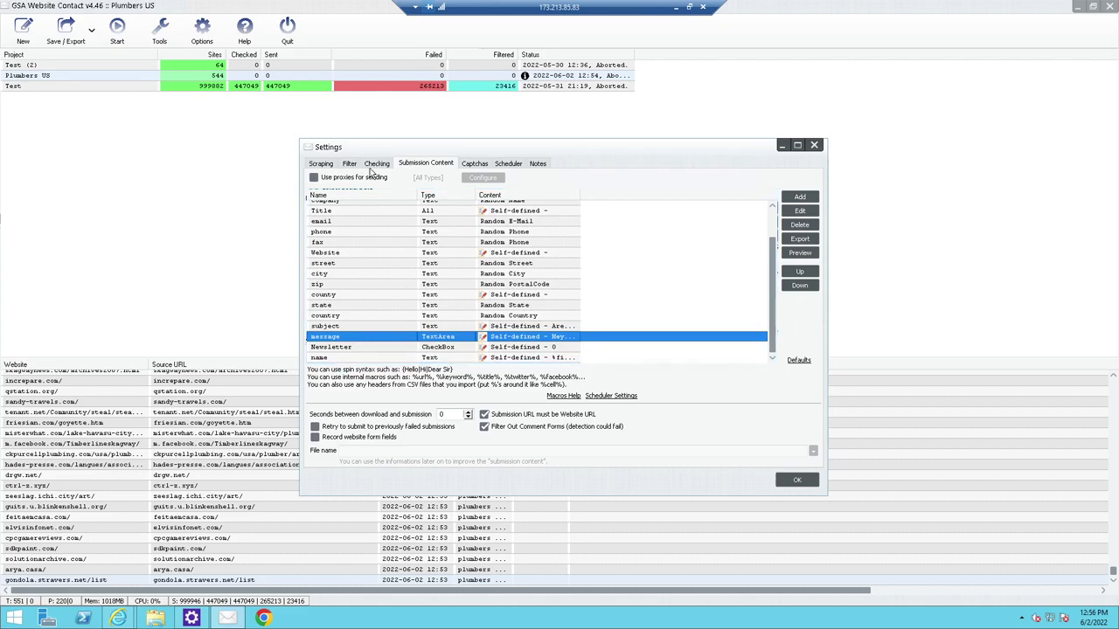
- Enable Use proxies for sending and apply the project settings
{"action": "left_click", "coordinate": [341, 180]}
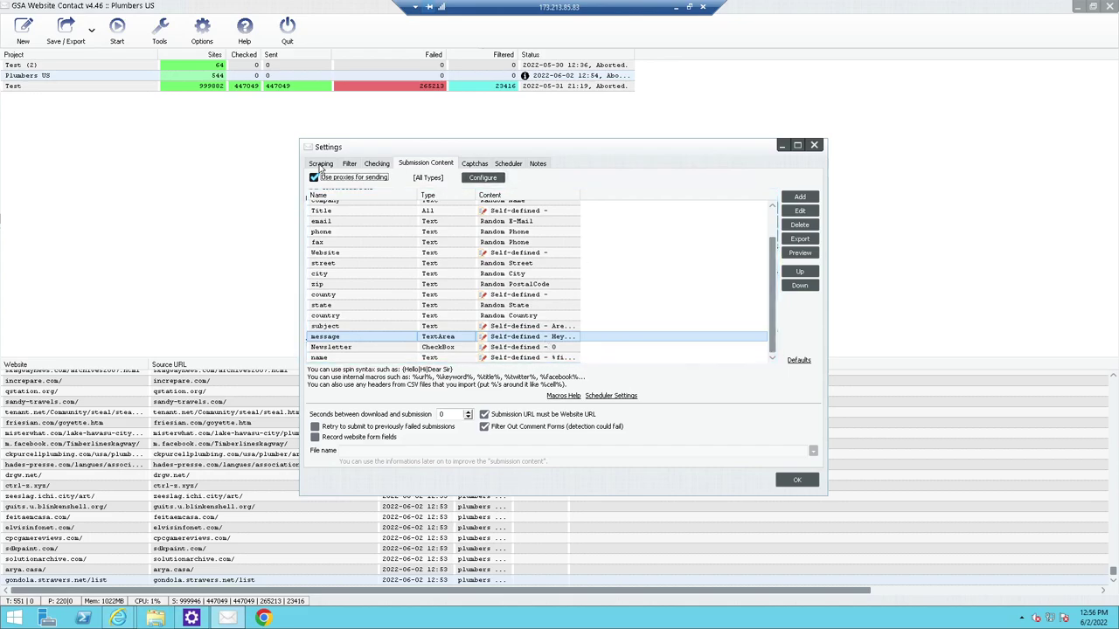
{"action": "left_click", "coordinate": [320, 163]}
{"action": "left_click", "coordinate": [428, 163]}
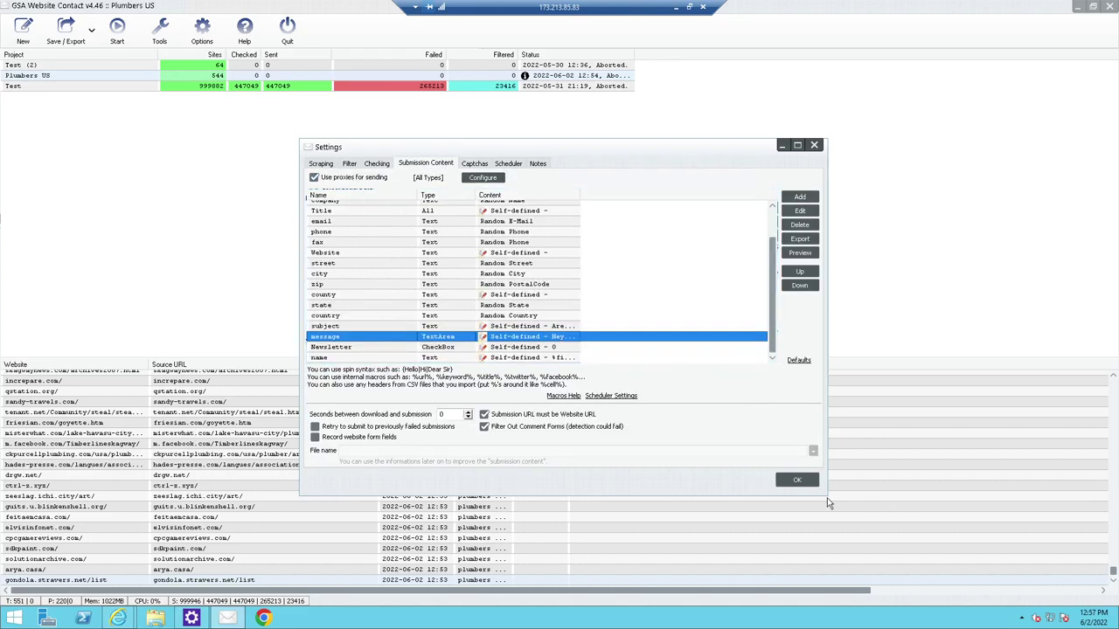
{"action": "left_click", "coordinate": [796, 480]}
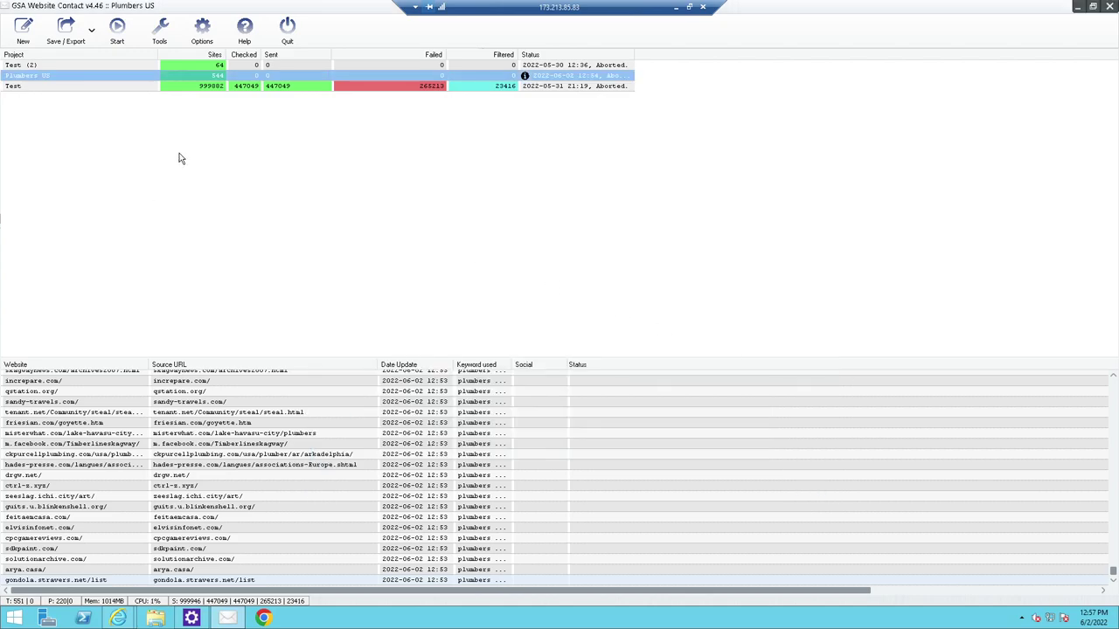
- Run Send Message (+Check) on all Plumbers US sites after approving the message preview
{"action": "left_click", "coordinate": [118, 32]}
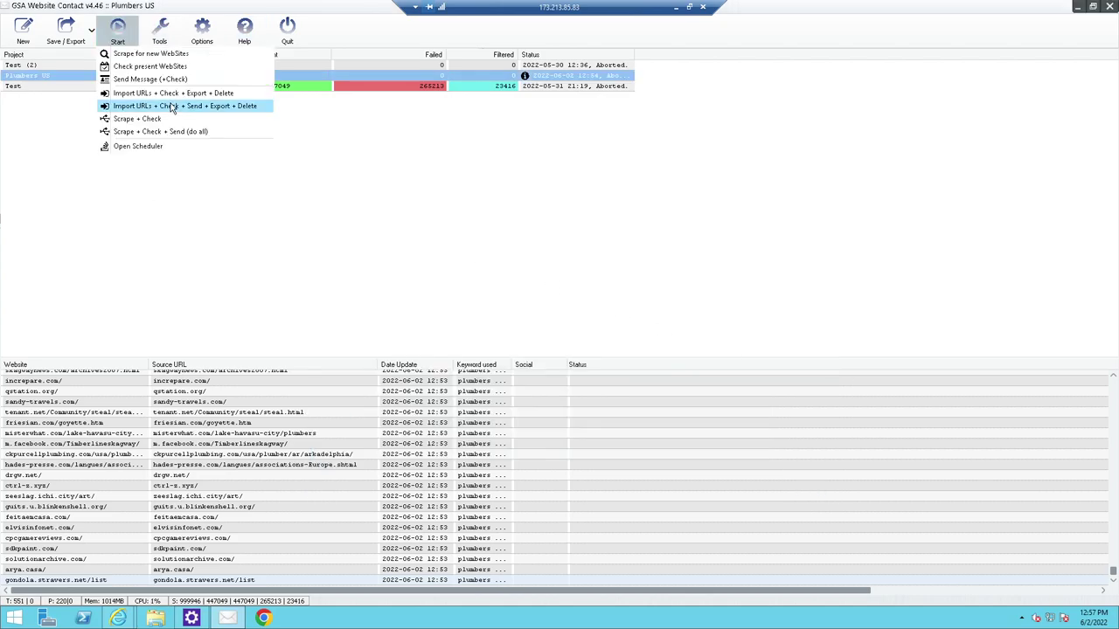
{"action": "left_click", "coordinate": [149, 79]}
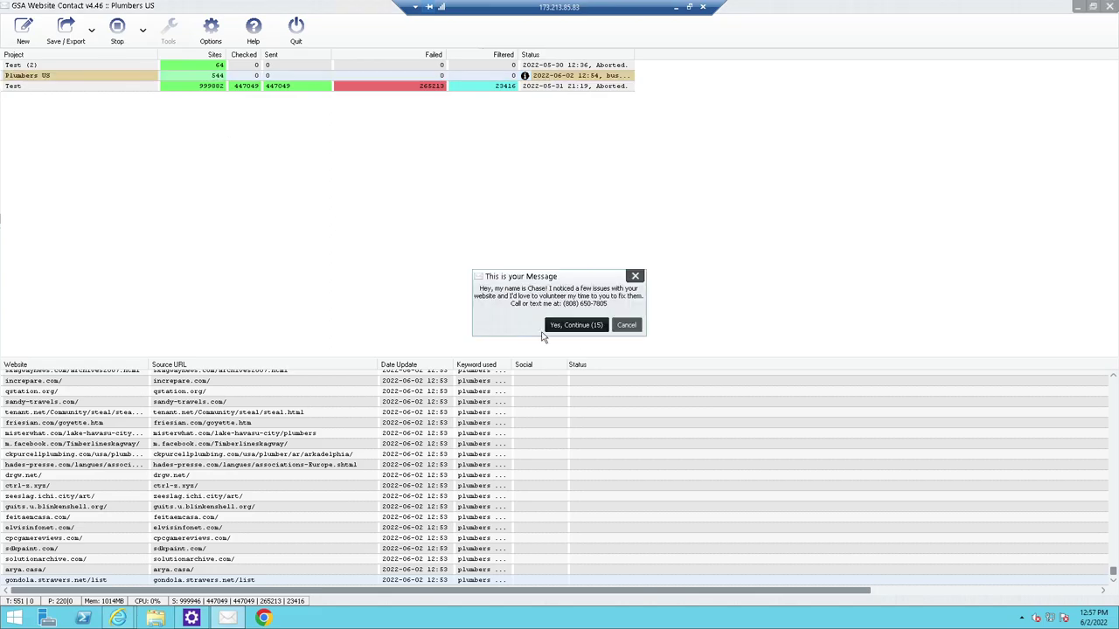
{"action": "left_click", "coordinate": [589, 333]}
{"action": "left_click", "coordinate": [611, 346]}
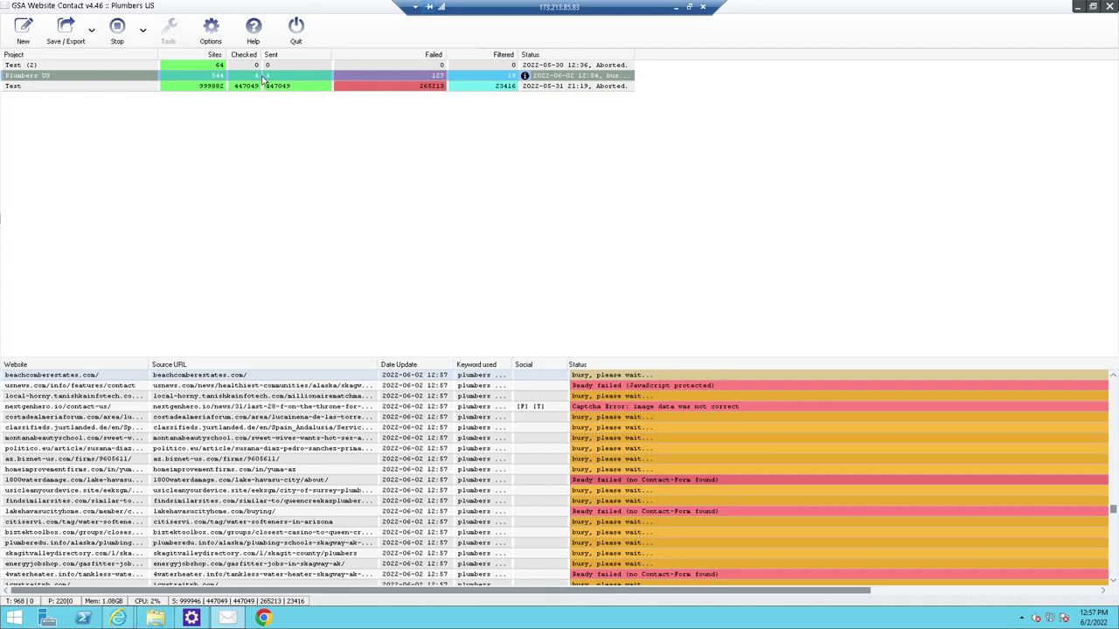
{"action": "mouse_move", "coordinate": [280, 80]}
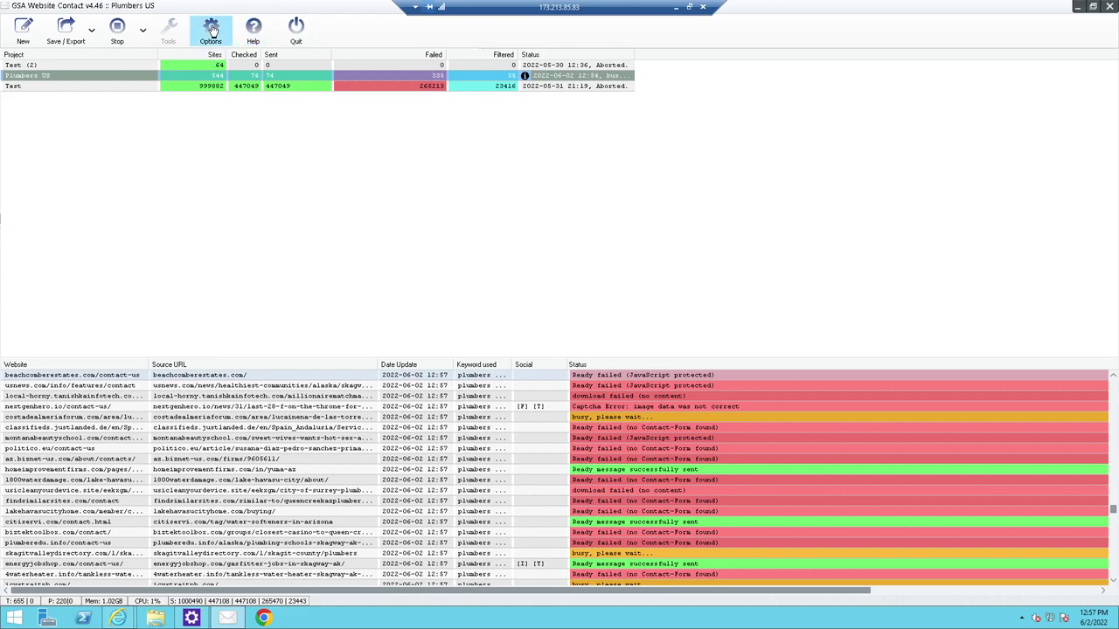
- Set Options thread amounts to 1900 for checking/submission and 1800 for scraping/search
{"action": "left_click", "coordinate": [212, 29]}
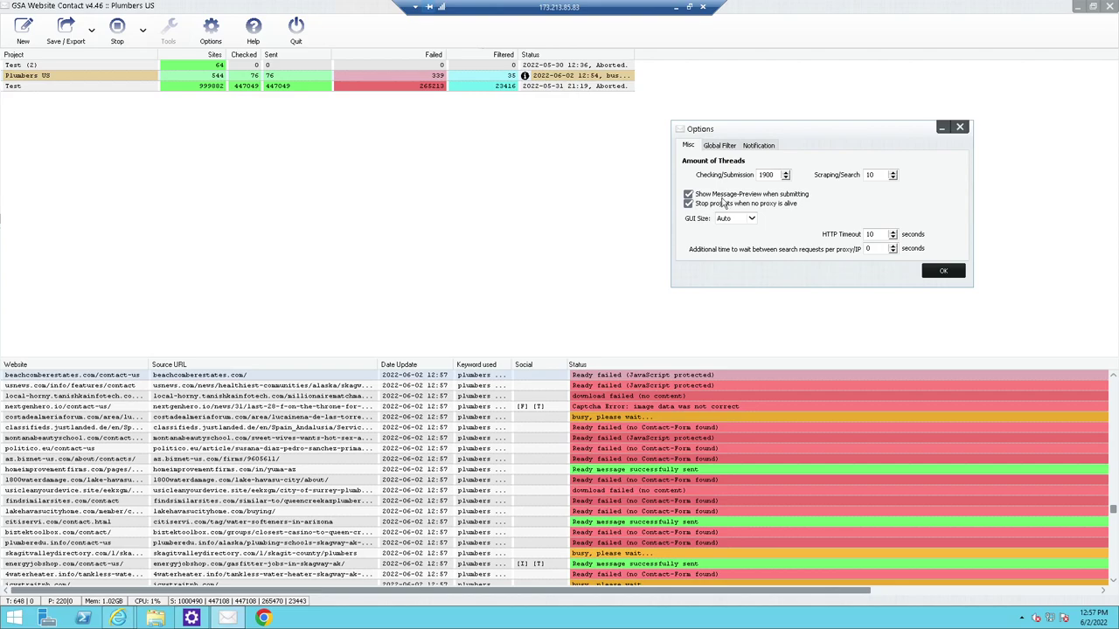
{"action": "left_click_drag", "start_coordinate": [774, 133], "coordinate": [531, 182]}
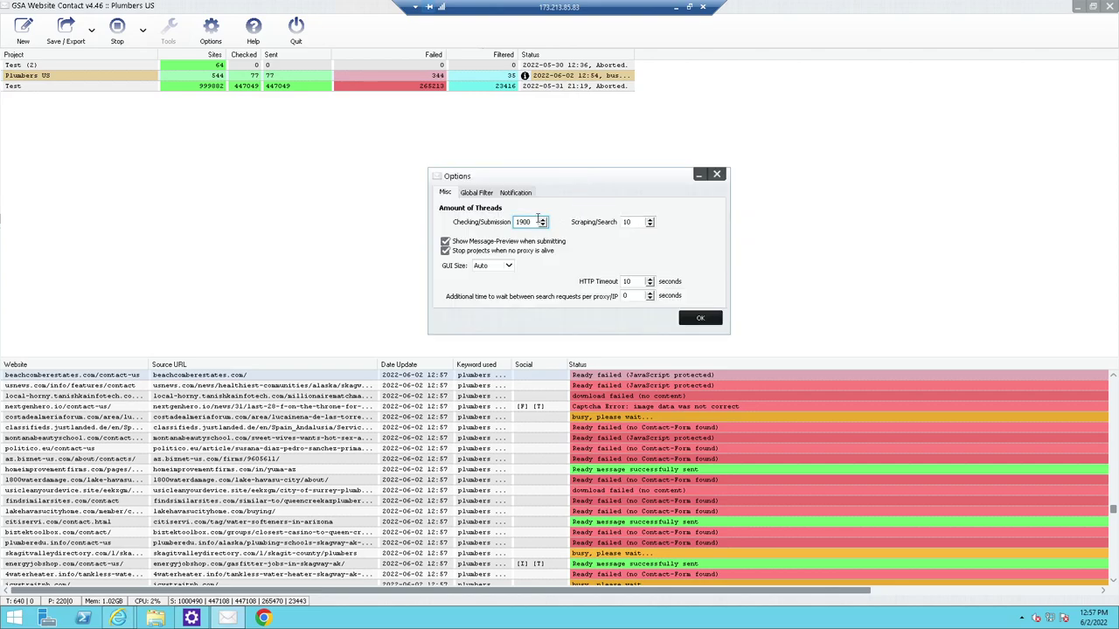
{"action": "key", "text": "Tab"}
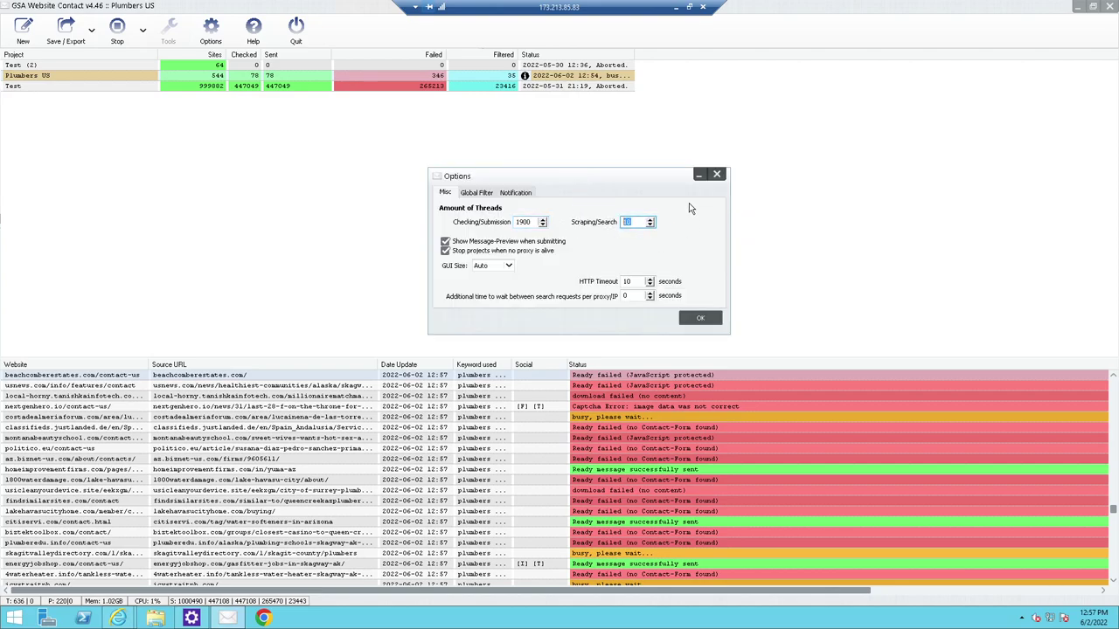
{"action": "type", "text": "1500"}
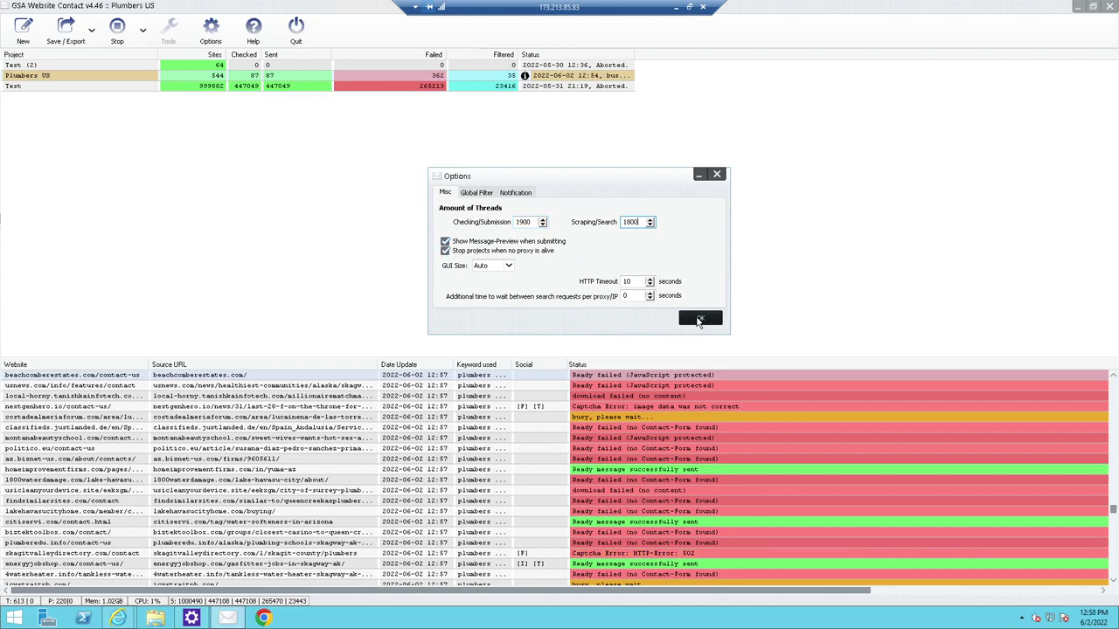
{"action": "left_click", "coordinate": [698, 320]}
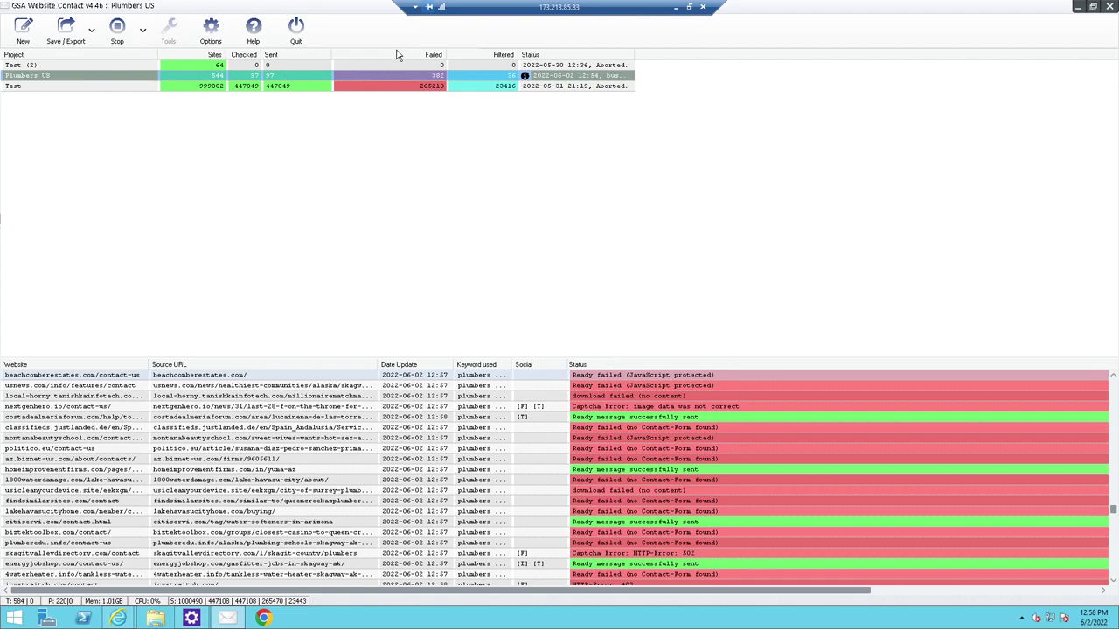
- Look over the program options and a project's settings, closing both without changes
{"action": "left_click", "coordinate": [211, 31]}
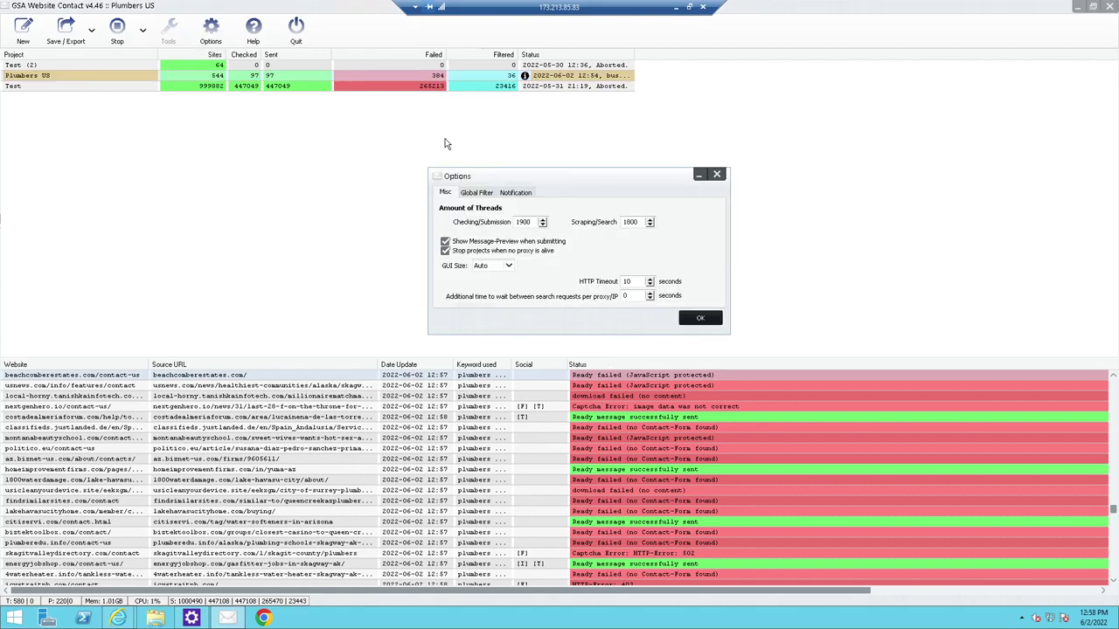
{"action": "left_click", "coordinate": [718, 172]}
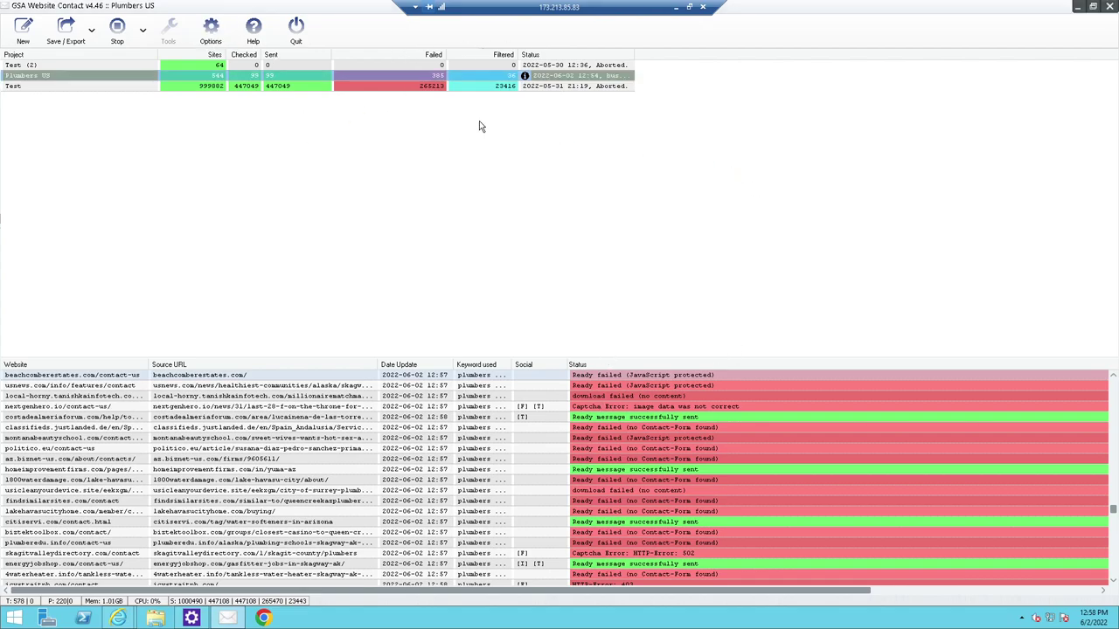
{"action": "double_click", "coordinate": [160, 74]}
{"action": "key", "text": "Escape"}
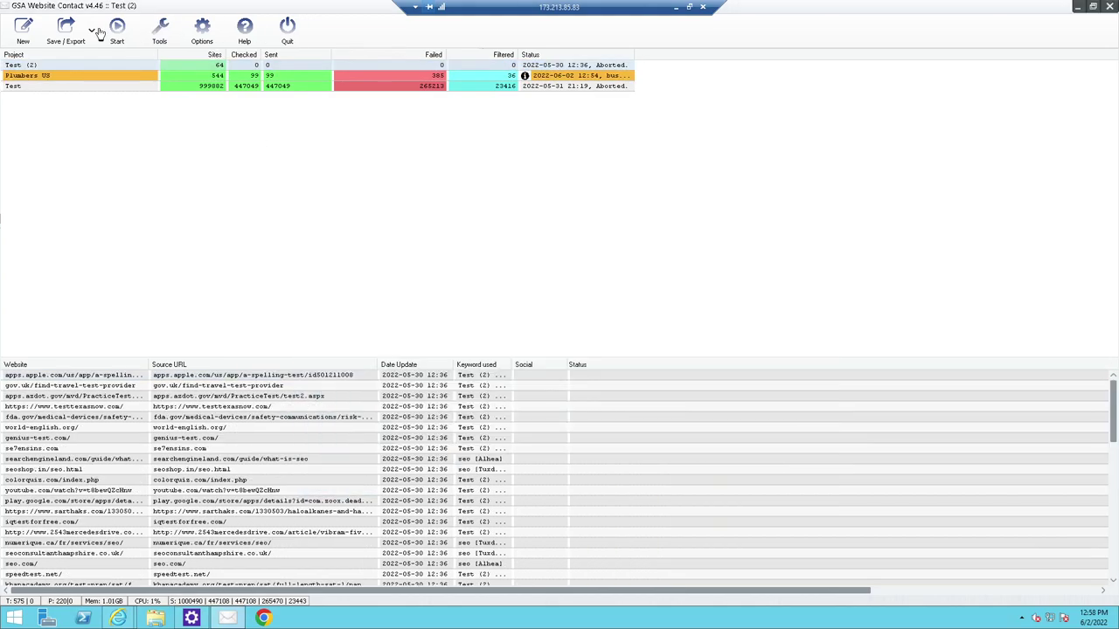
- Start and stop the Plumbers US campaign with the progress log hidden, then open its settings
{"action": "left_click", "coordinate": [131, 76]}
{"action": "left_click", "coordinate": [117, 31]}
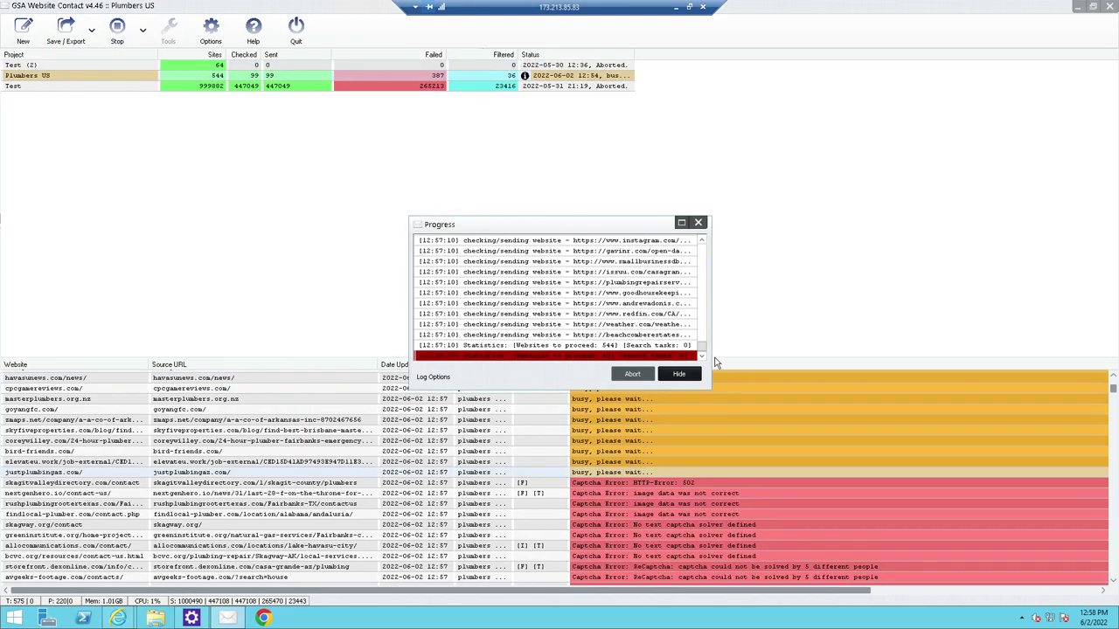
{"action": "left_click", "coordinate": [679, 374]}
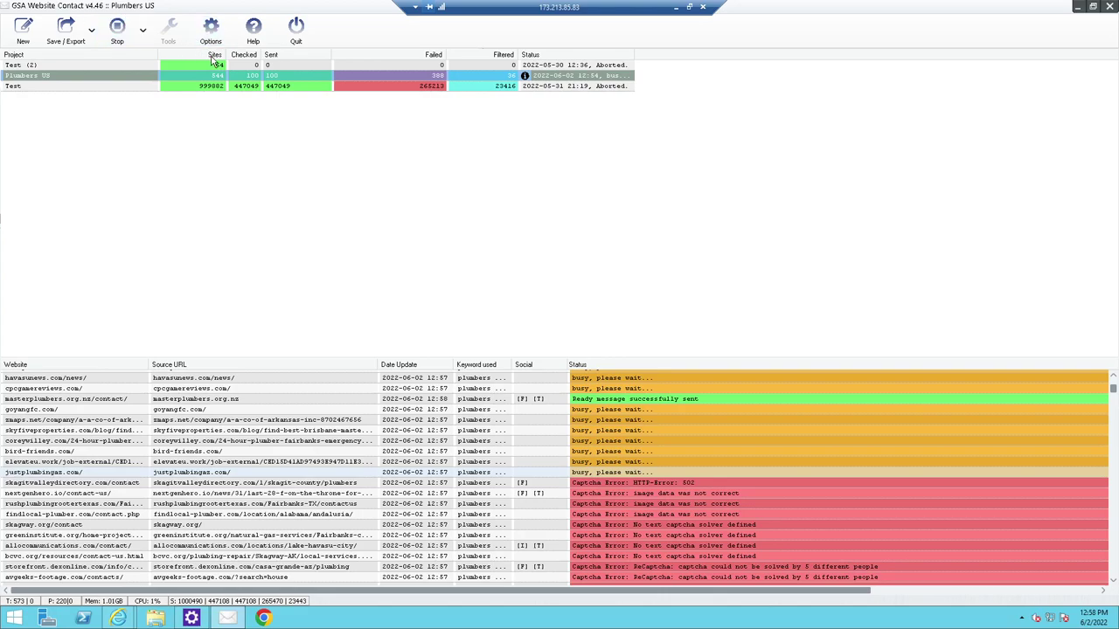
{"action": "left_click", "coordinate": [128, 22]}
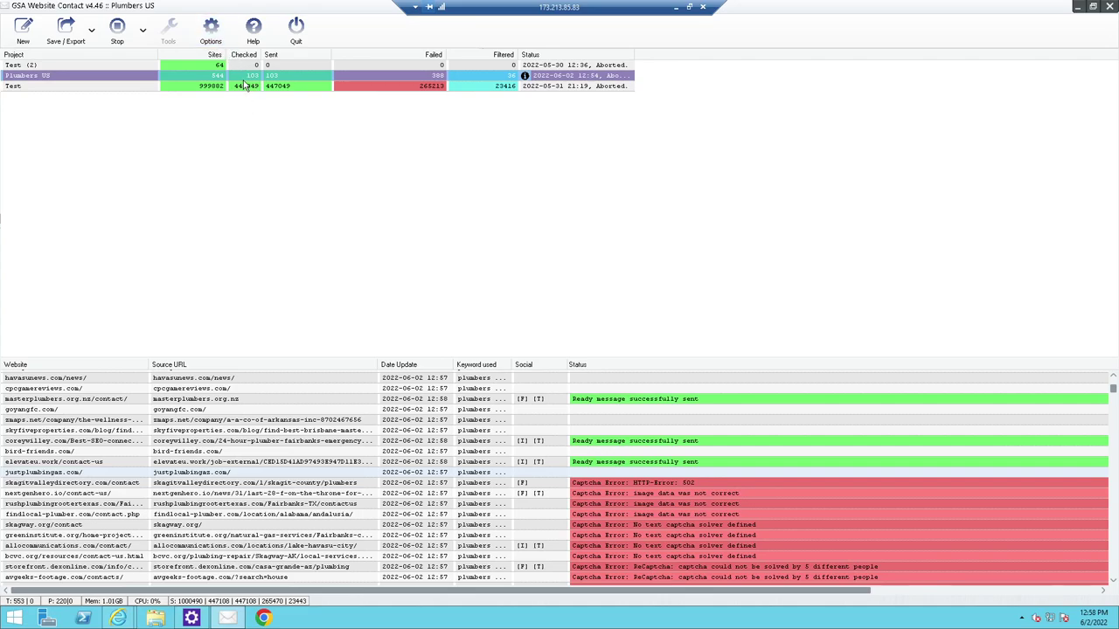
{"action": "double_click", "coordinate": [352, 79]}
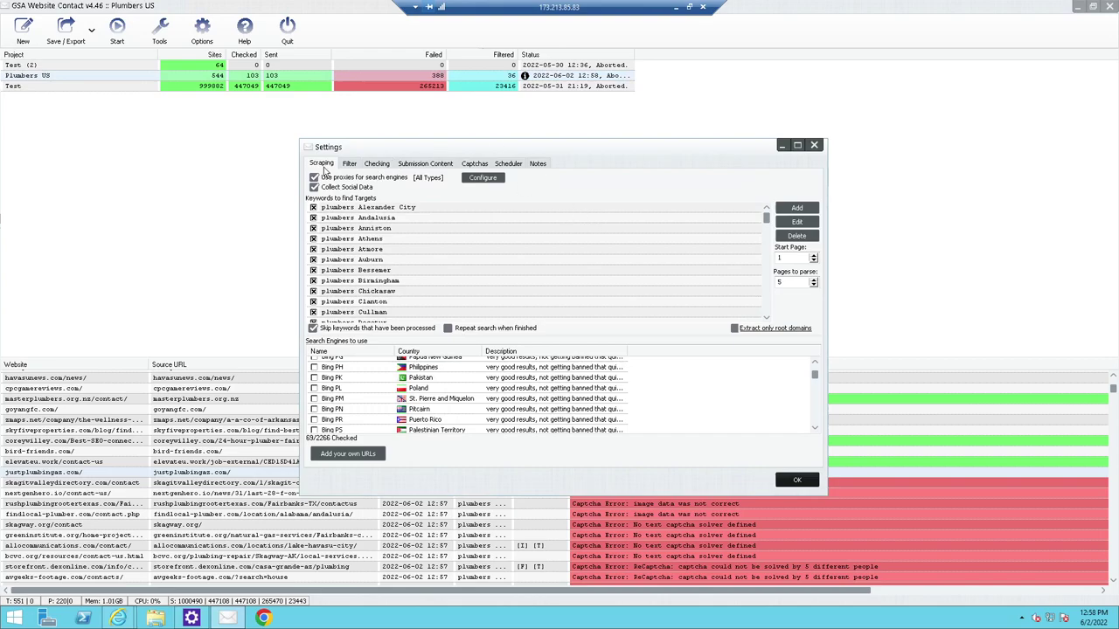
- In Submission Content, change the email field's How to Fill option to Self-defined
{"action": "left_click", "coordinate": [348, 165]}
{"action": "left_click", "coordinate": [386, 165]}
{"action": "left_click", "coordinate": [406, 165]}
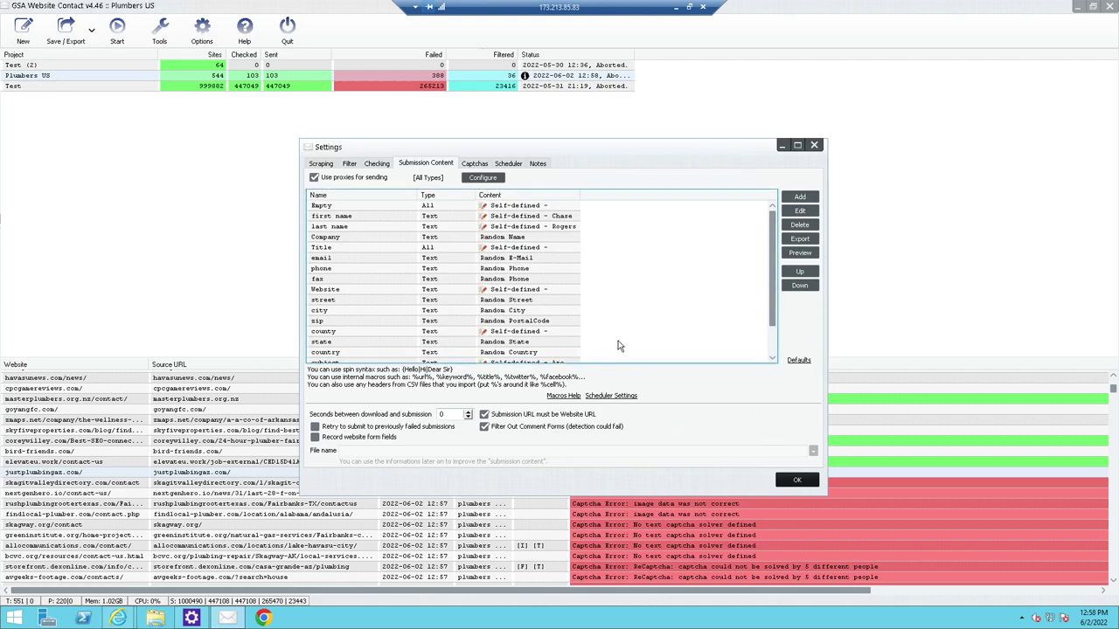
{"action": "double_click", "coordinate": [342, 260]}
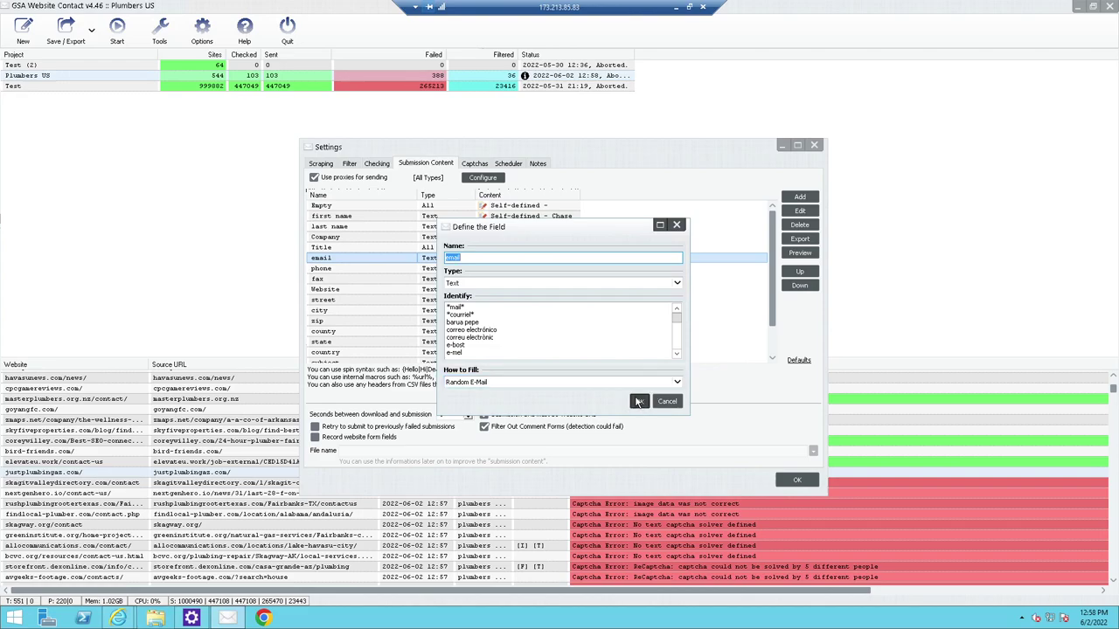
{"action": "left_click", "coordinate": [638, 401]}
{"action": "key", "text": "Return"}
{"action": "left_click", "coordinate": [503, 381]}
{"action": "left_click", "coordinate": [489, 391]}
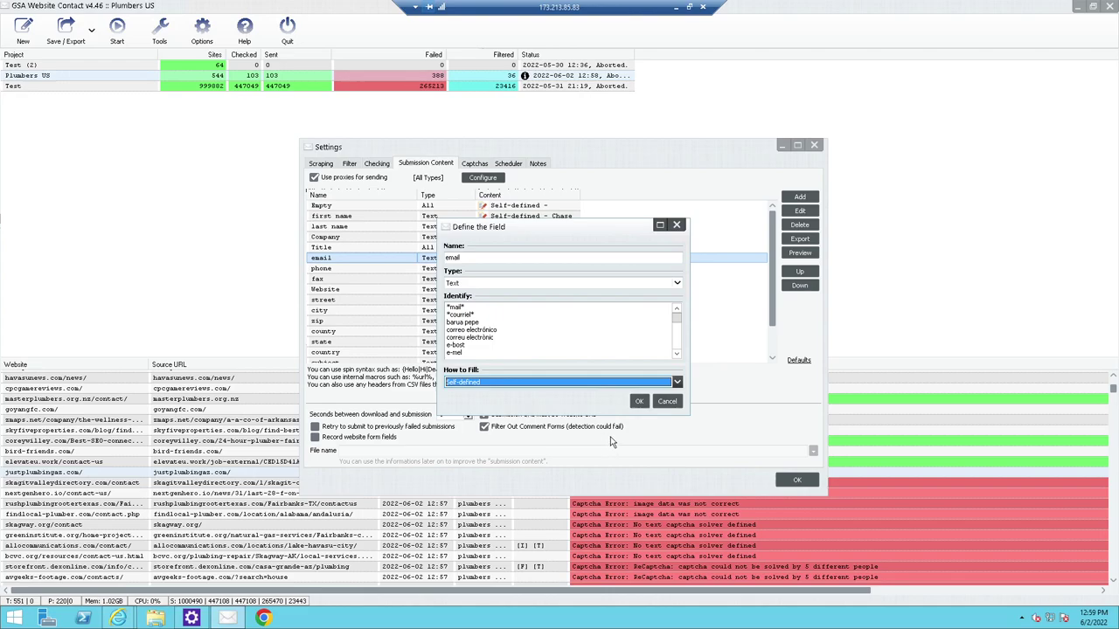
{"action": "left_click", "coordinate": [639, 402]}
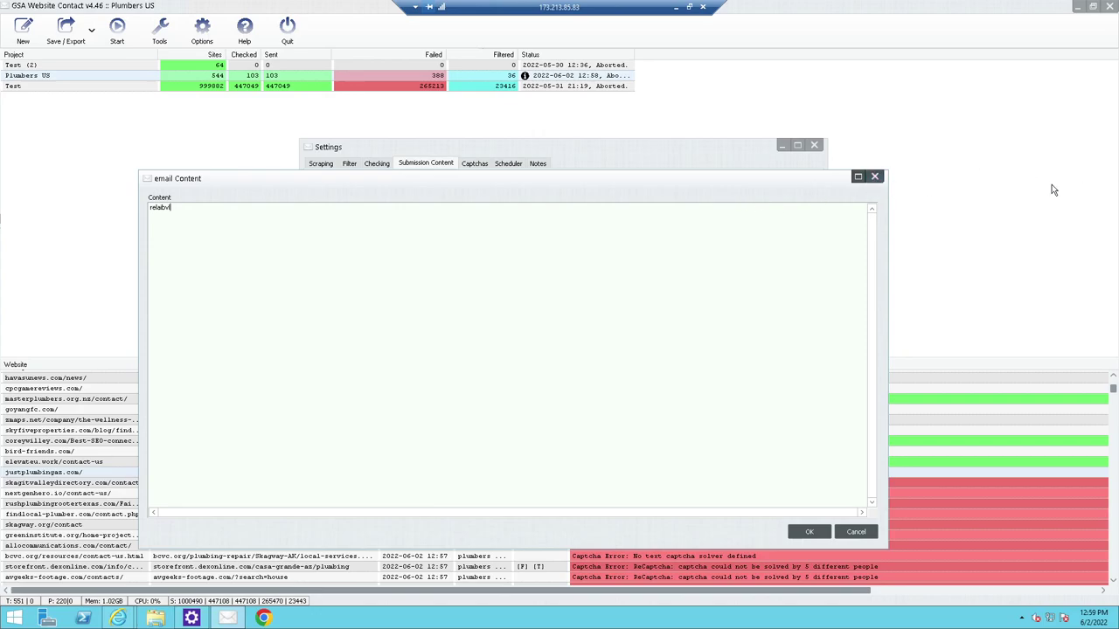
- Close the email editor and project settings, then minimize Remote Desktop to reach the browser
{"action": "left_click", "coordinate": [874, 177]}
{"action": "left_click", "coordinate": [814, 145]}
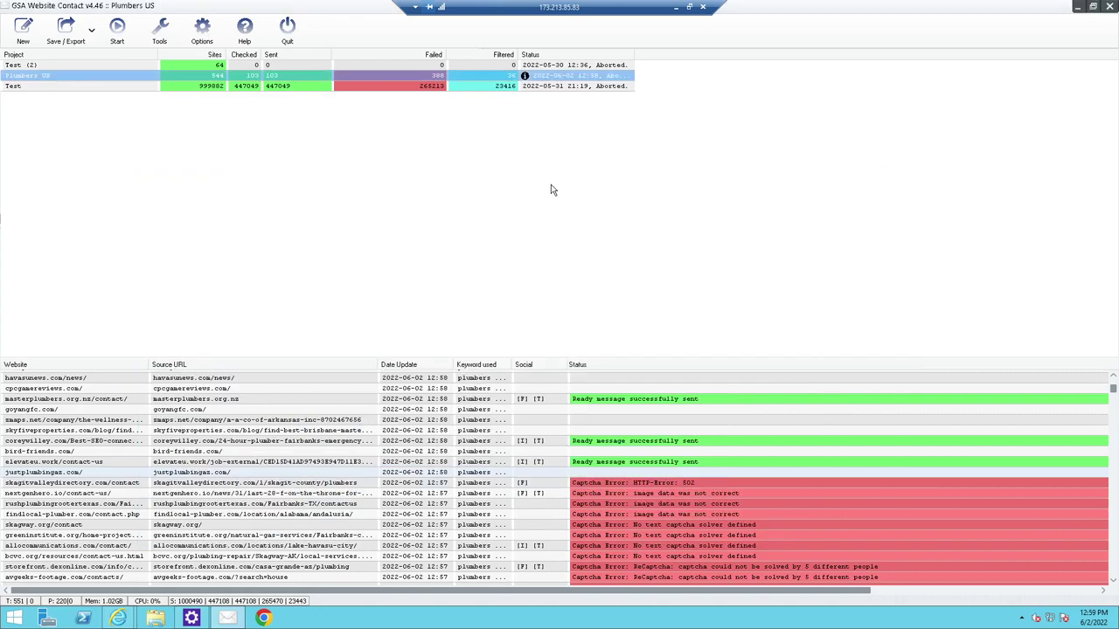
{"action": "left_click", "coordinate": [676, 7]}
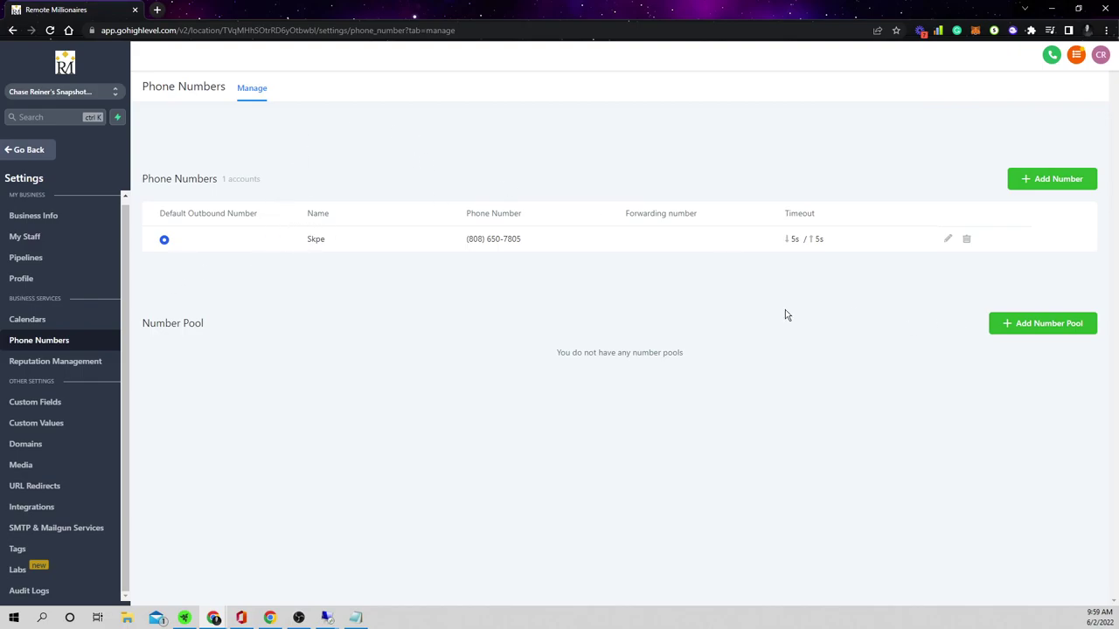
- Go to the GoHighLevel Conversations inbox and load older conversations
{"action": "left_click", "coordinate": [26, 150]}
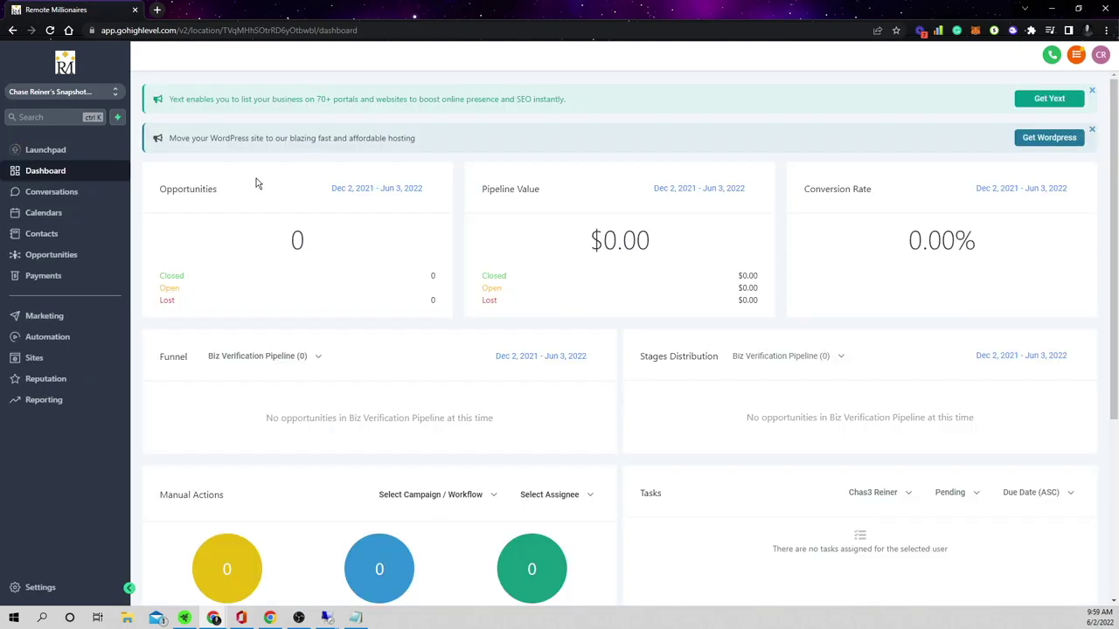
{"action": "left_click", "coordinate": [49, 192]}
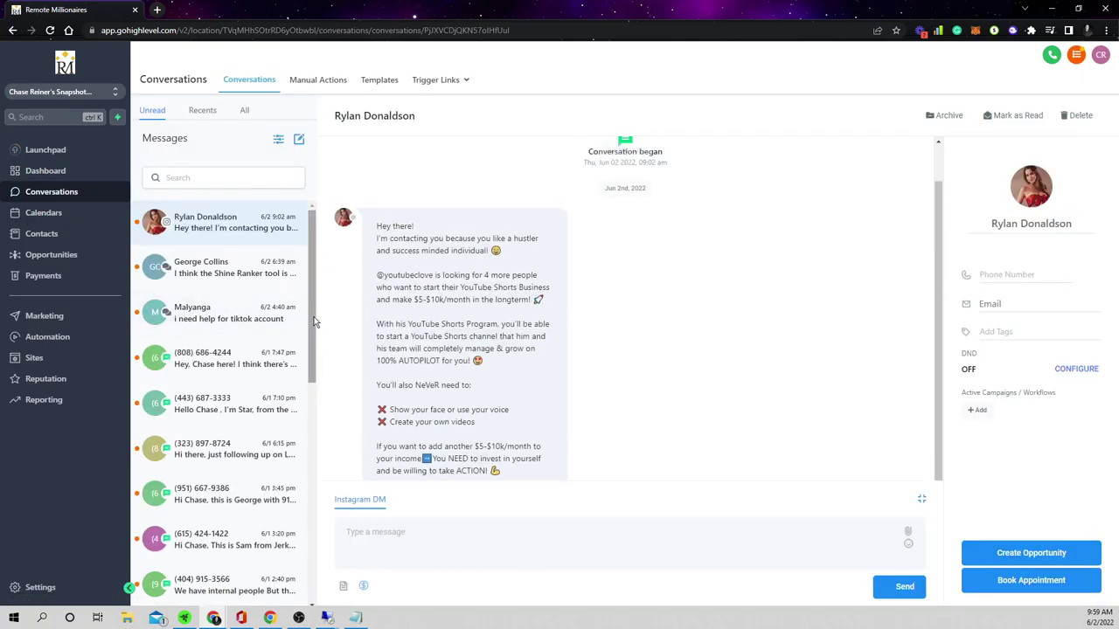
{"action": "scroll", "coordinate": [275, 414], "scroll_direction": "down", "scroll_amount": 6}
{"action": "left_click", "coordinate": [219, 600]}
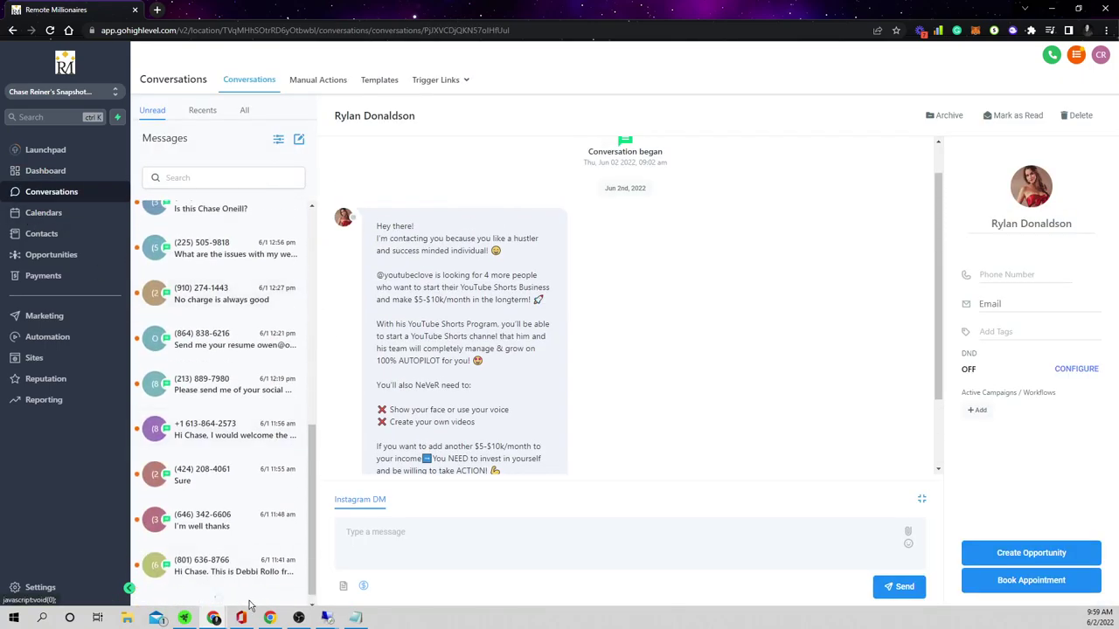
{"action": "scroll", "coordinate": [253, 445], "scroll_direction": "down", "scroll_amount": 6}
{"action": "scroll", "coordinate": [267, 441], "scroll_direction": "down", "scroll_amount": 4}
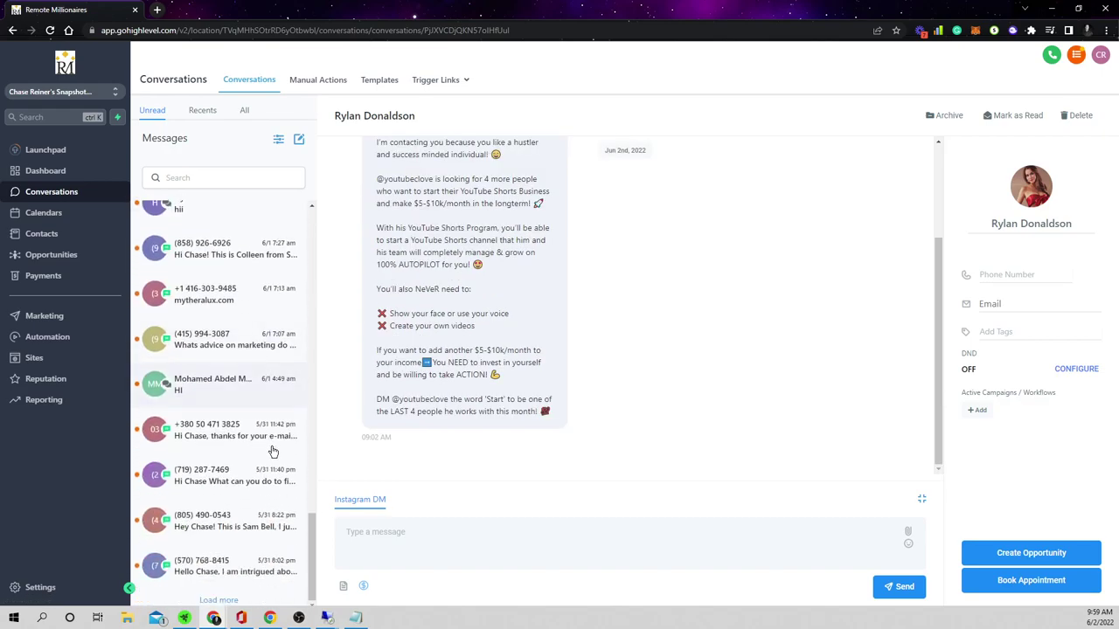
- Open the older replies and highlight the lead's reply about the website email
{"action": "left_click", "coordinate": [221, 584]}
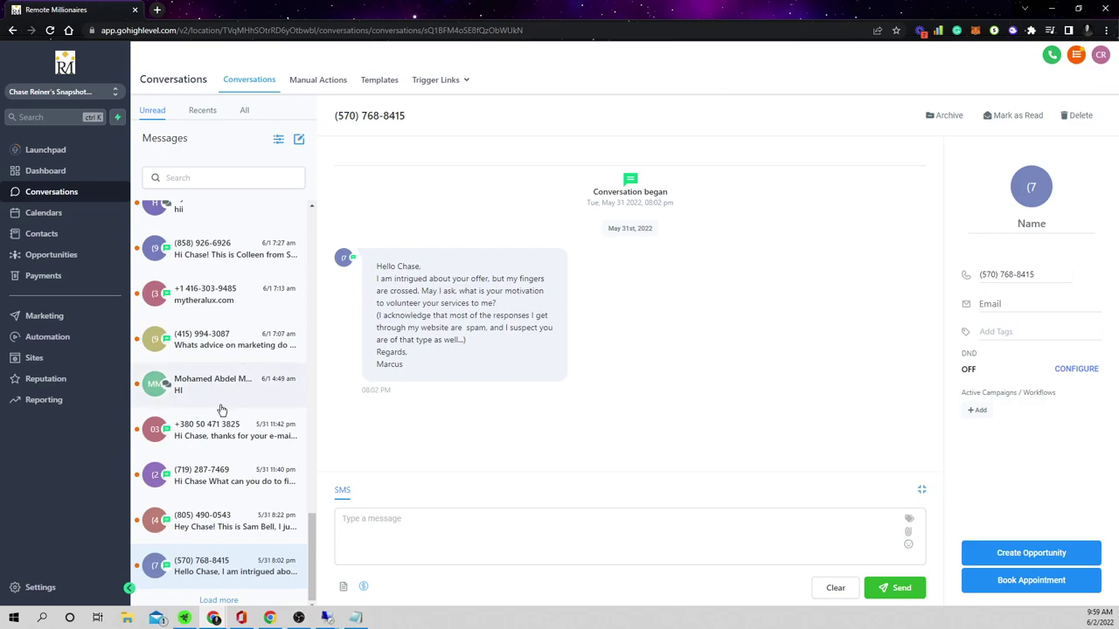
{"action": "left_click", "coordinate": [222, 526]}
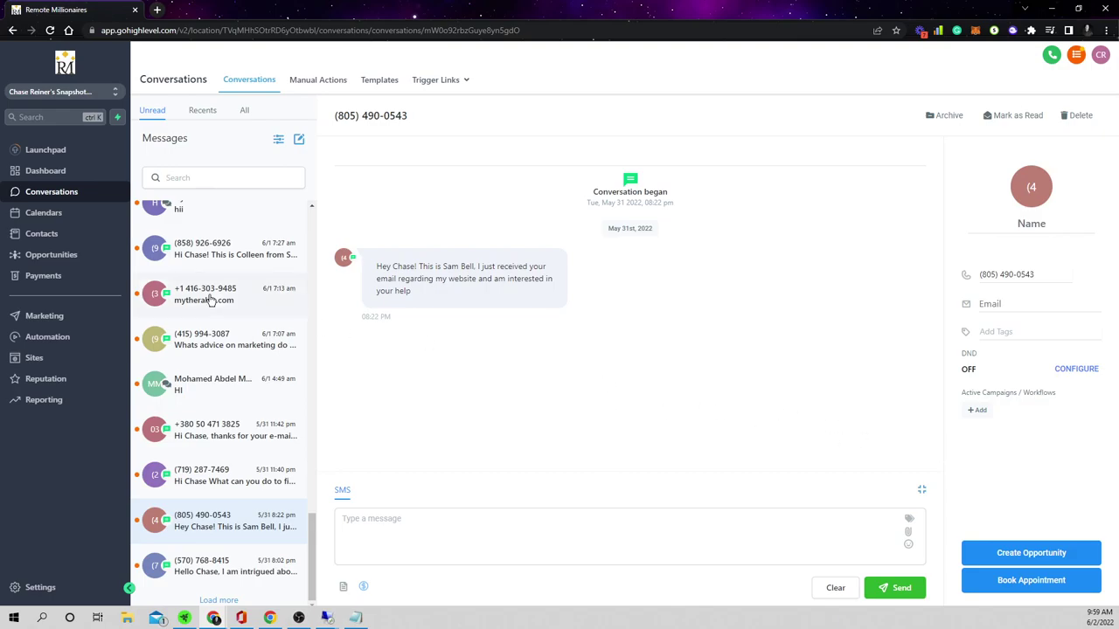
{"action": "left_click_drag", "start_coordinate": [371, 278], "coordinate": [462, 297]}
{"action": "left_click", "coordinate": [462, 297]}
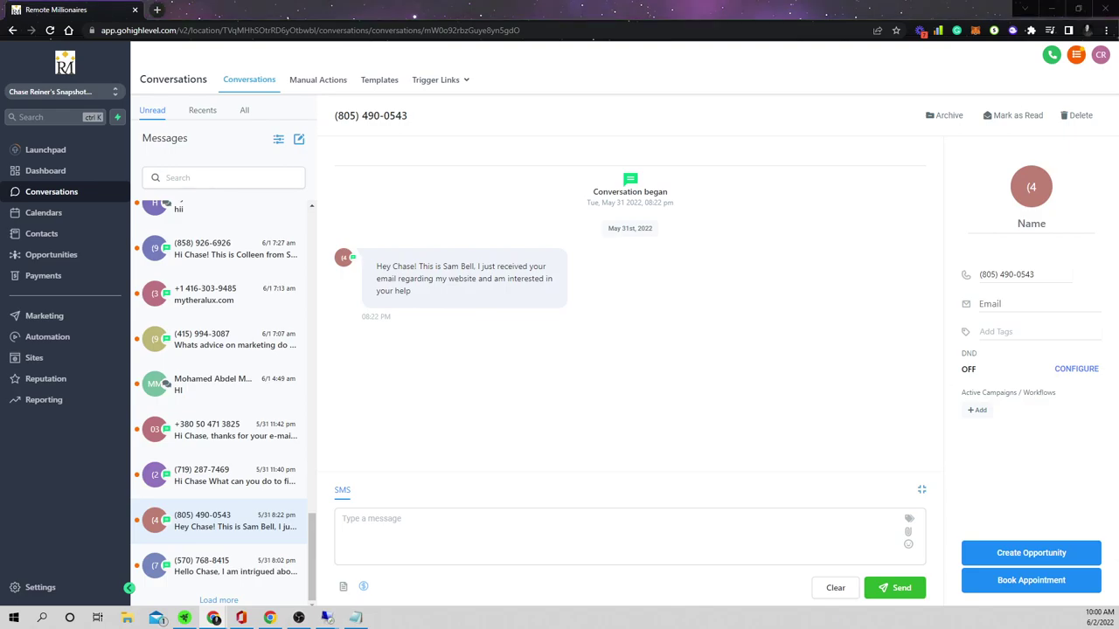
{"action": "left_click", "coordinate": [545, 263]}
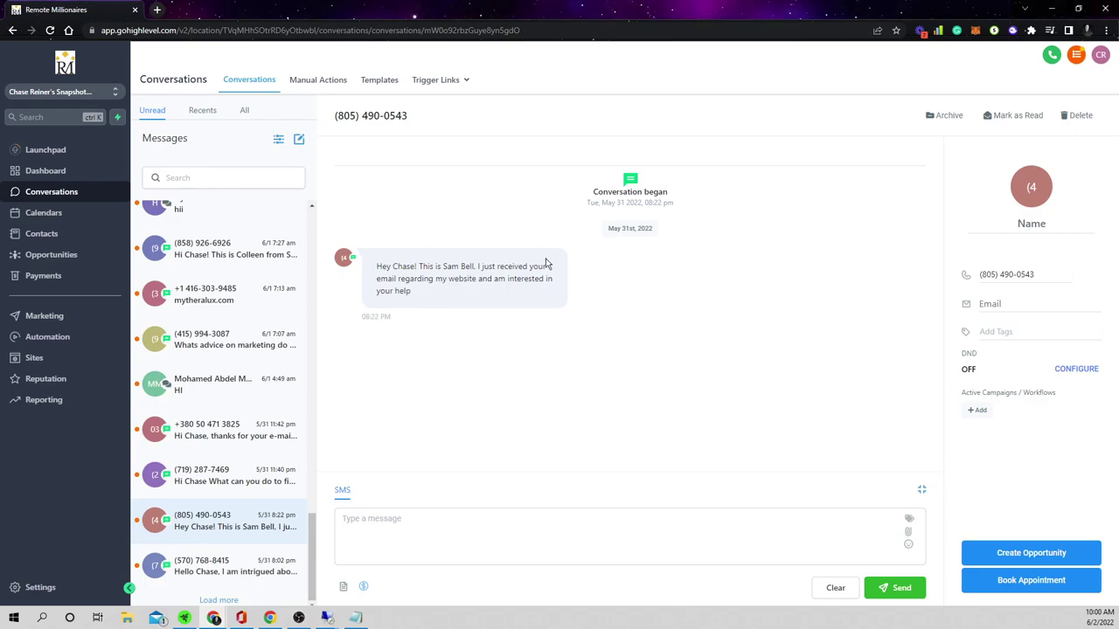
{"action": "left_click_drag", "start_coordinate": [537, 302], "coordinate": [432, 249]}
{"action": "left_click", "coordinate": [539, 323]}
- Add the line CRACKED THE CODE TO AUTOMATE below SCRIPT in the Notepad list
{"action": "mouse_move", "coordinate": [357, 619]}
{"action": "left_click", "coordinate": [353, 577]}
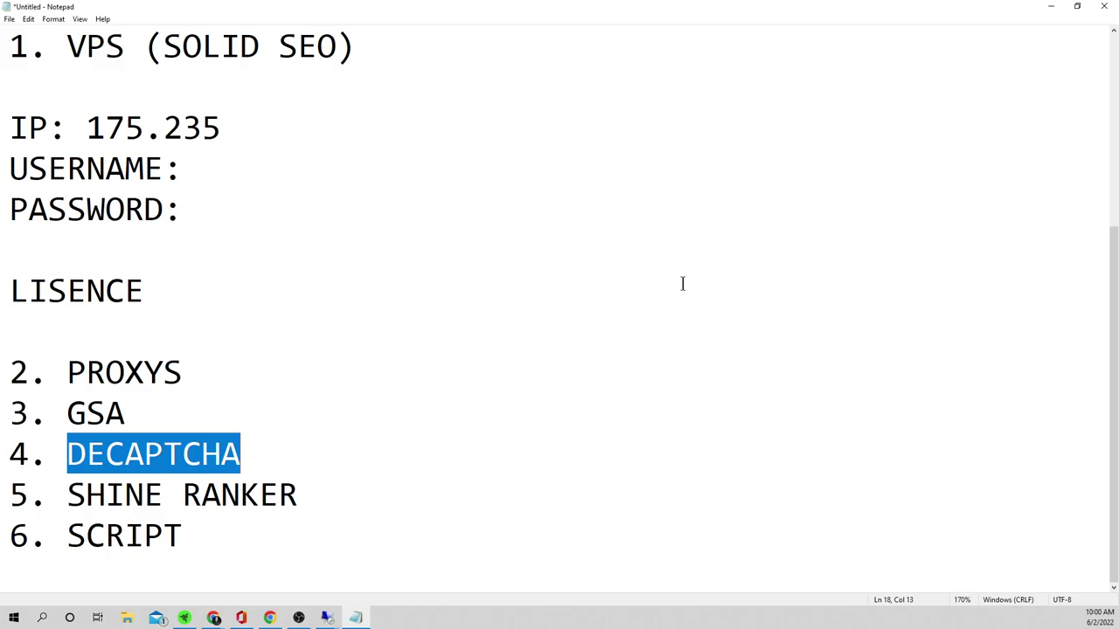
{"action": "left_click", "coordinate": [571, 494]}
{"action": "left_click", "coordinate": [577, 537]}
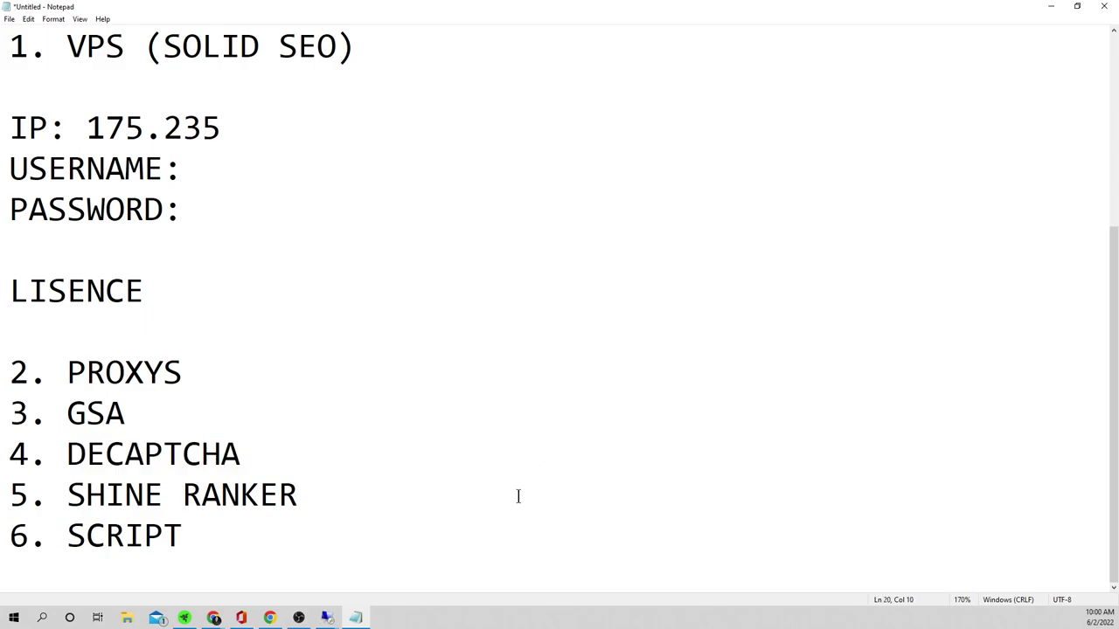
{"action": "key", "text": "Return"}
{"action": "key", "text": "Return"}
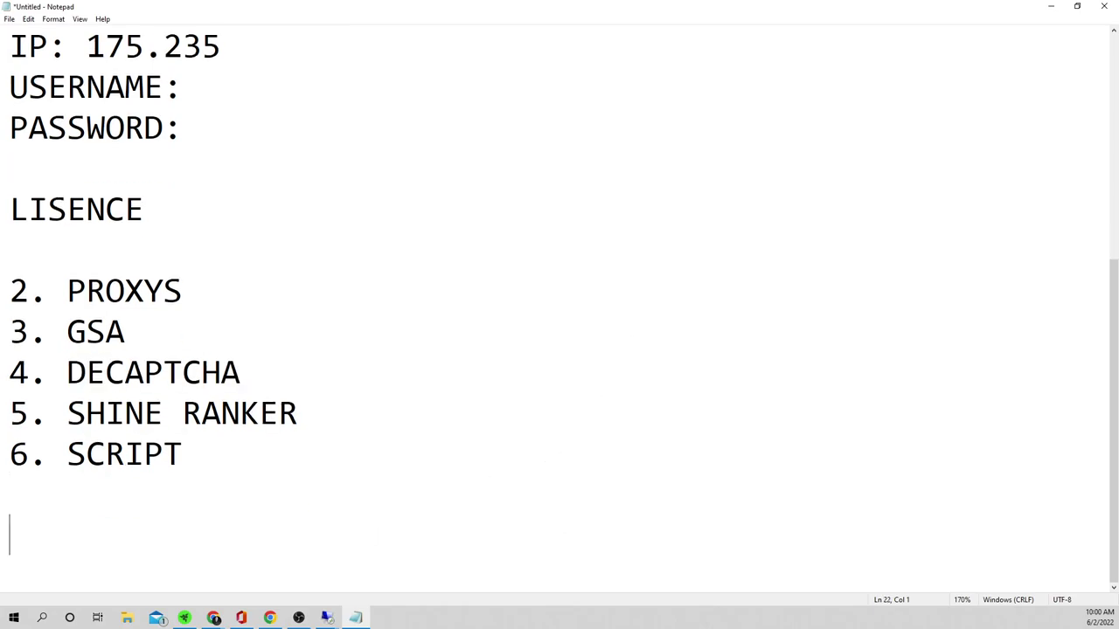
{"action": "type", "text": "CRACKED THE CODE TO U"}
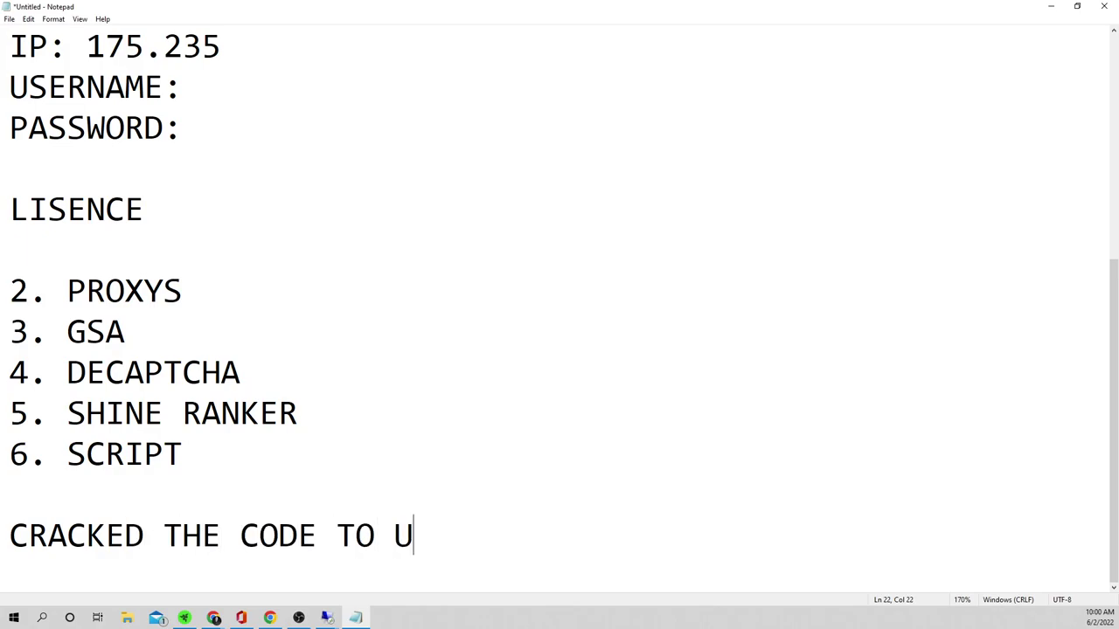
{"action": "key", "text": "BackSpace"}
{"action": "type", "text": "AUTOMATE"}
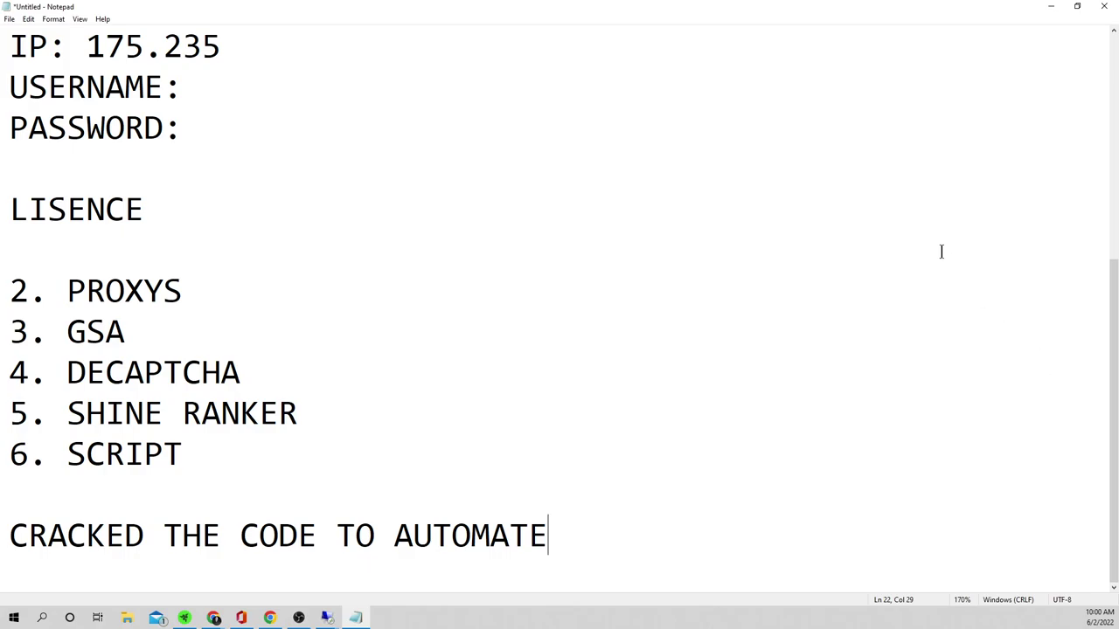
- Reposition the Notepad window and highlight the new CRACKED THE CODE TO AUTOMATE line
{"action": "left_click_drag", "start_coordinate": [835, 18], "coordinate": [669, 12]}
{"action": "left_click_drag", "start_coordinate": [764, 3], "coordinate": [737, 4]}
{"action": "left_click_drag", "start_coordinate": [629, 516], "coordinate": [144, 535]}
{"action": "left_click", "coordinate": [145, 535]}
{"action": "left_click", "coordinate": [297, 430]}
- Minimize Notepad and highlight the lead's reply in GoHighLevel's Conversations inbox
{"action": "left_click", "coordinate": [396, 448]}
{"action": "left_click", "coordinate": [1062, 7]}
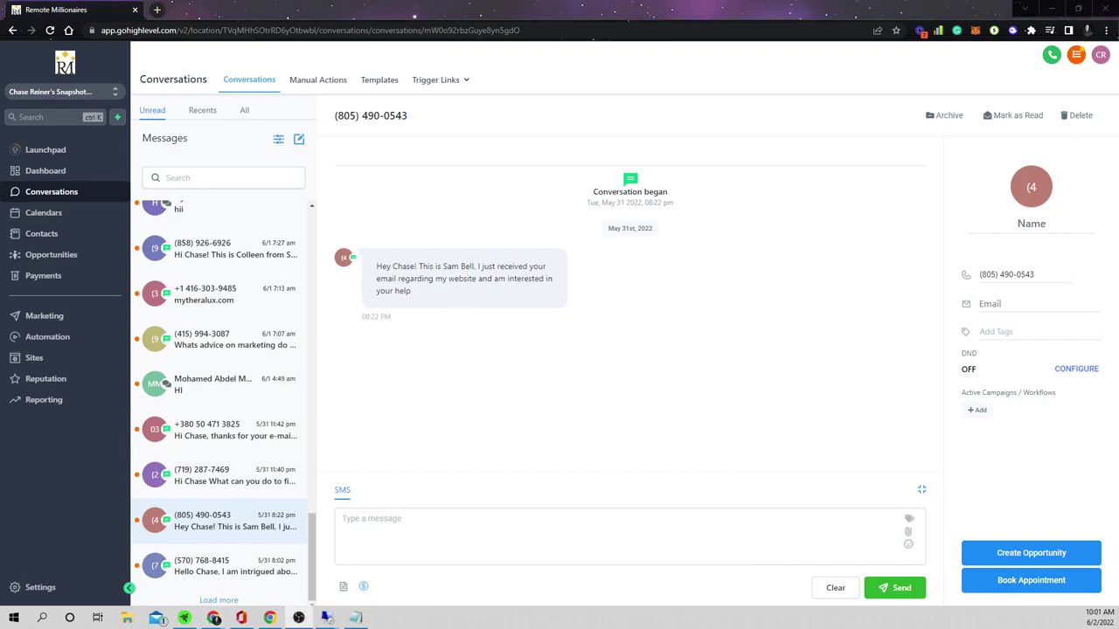
{"action": "left_click", "coordinate": [732, 362]}
{"action": "left_click_drag", "start_coordinate": [374, 284], "coordinate": [439, 308]}
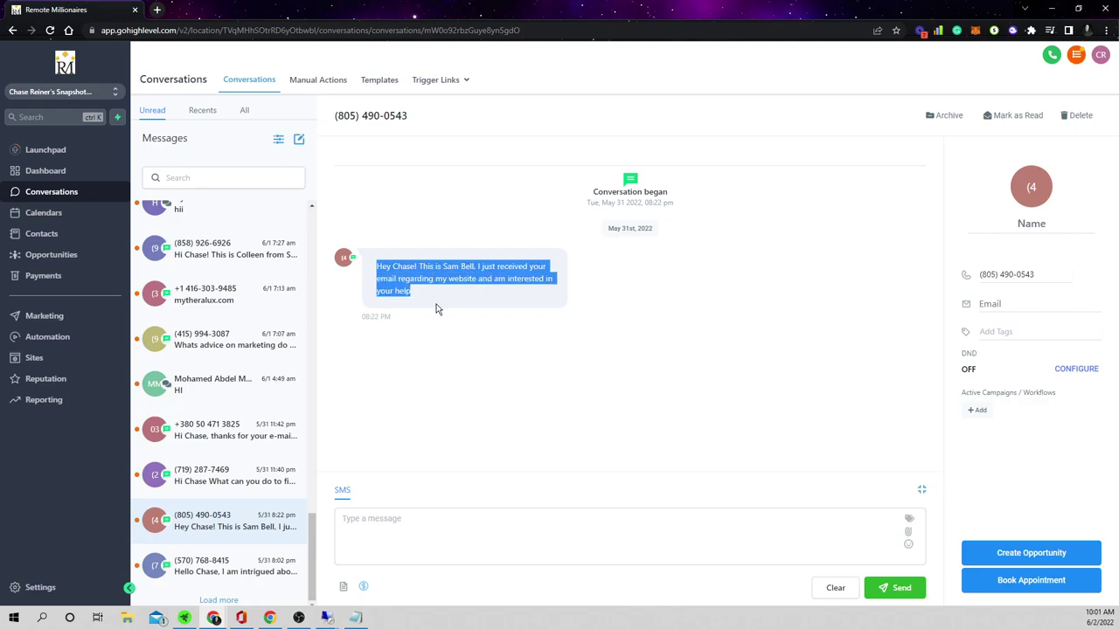
{"action": "left_click", "coordinate": [440, 308]}
{"action": "scroll", "coordinate": [229, 401], "scroll_direction": "up", "scroll_amount": 5}
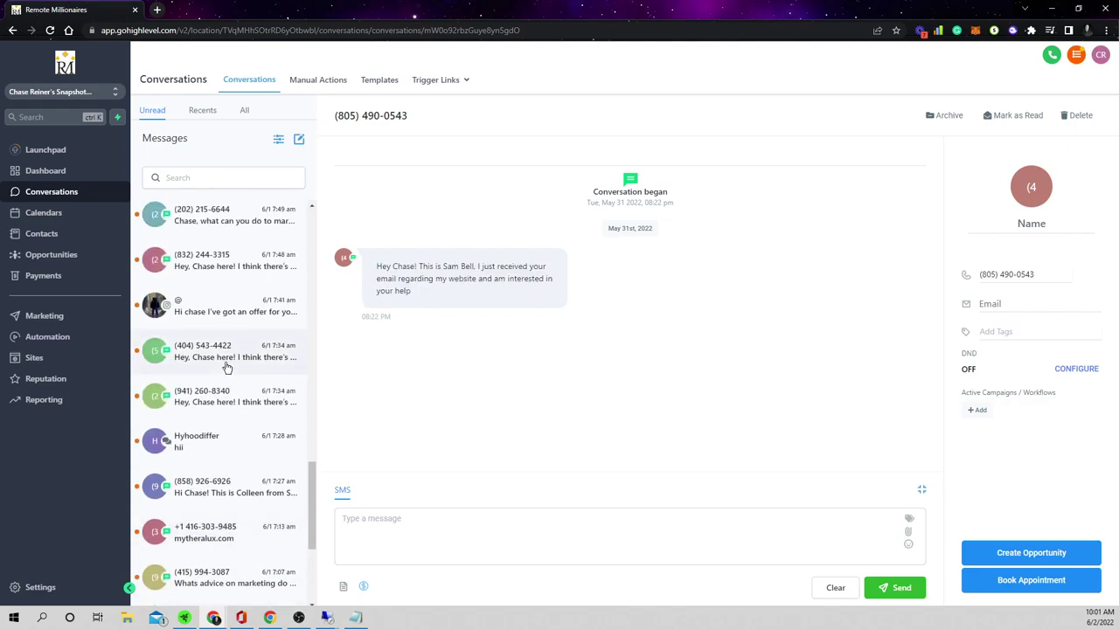
{"action": "scroll", "coordinate": [234, 402], "scroll_direction": "up", "scroll_amount": 1}
- Open a newer conversation and mark the prospect's reply agreeing to a website roadmap
{"action": "left_click", "coordinate": [230, 458]}
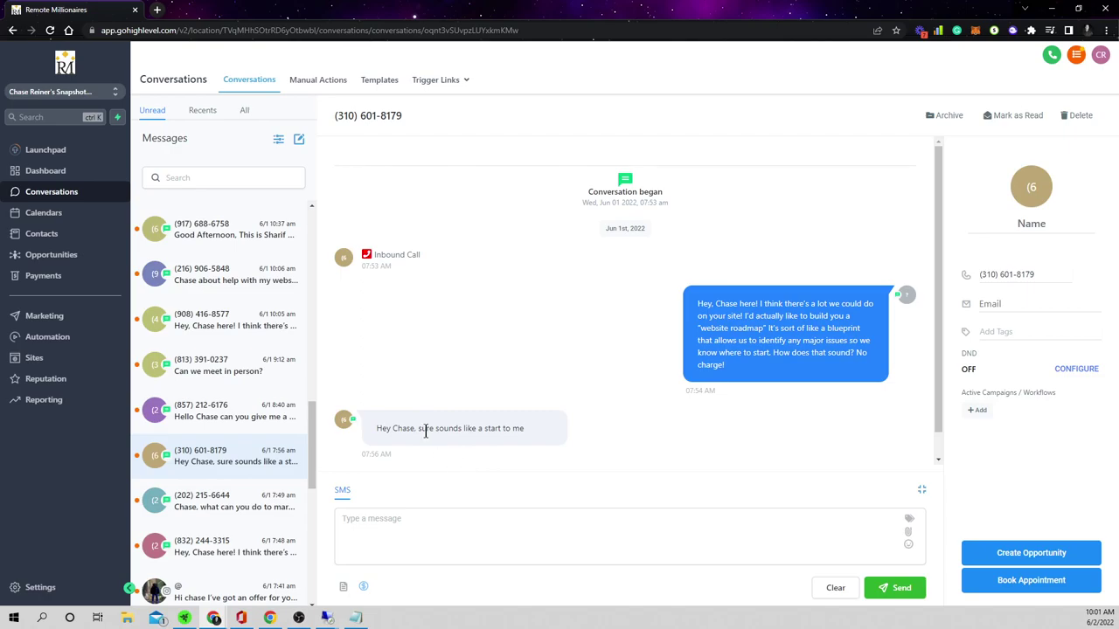
{"action": "double_click", "coordinate": [469, 430]}
{"action": "left_click", "coordinate": [505, 409]}
- Load the Shine Ranker website in a new tab by entering 'shine'
{"action": "left_click", "coordinate": [157, 10]}
{"action": "type", "text": "shine"}
{"action": "key", "text": "Return"}
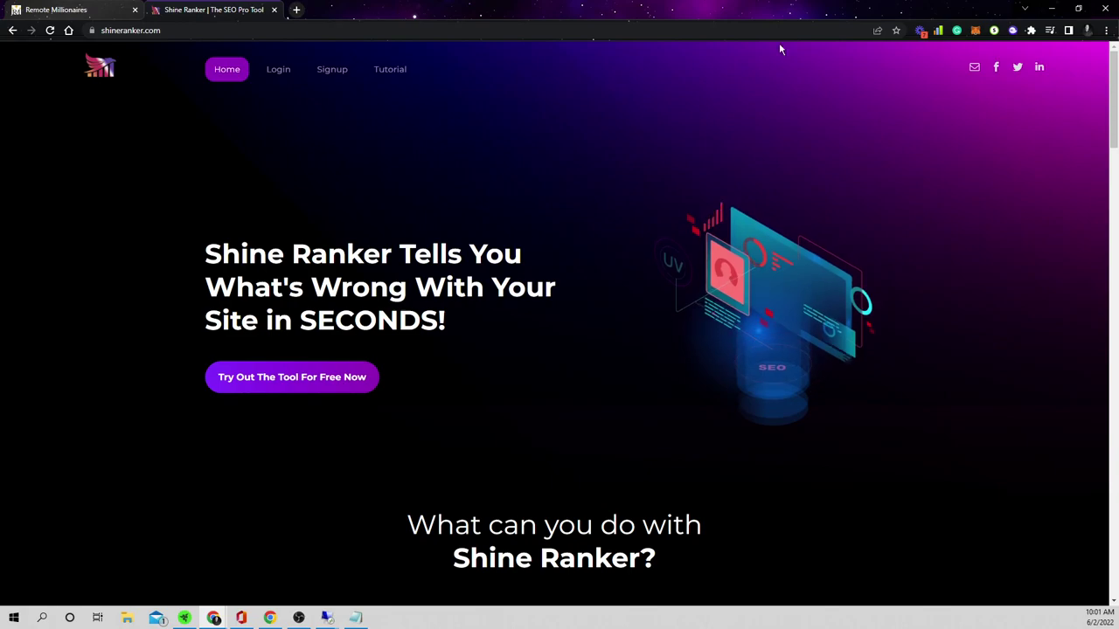
- Log in to Shine Ranker and show the Shine Audit results for lyfespectrum.com
{"action": "left_click", "coordinate": [278, 69]}
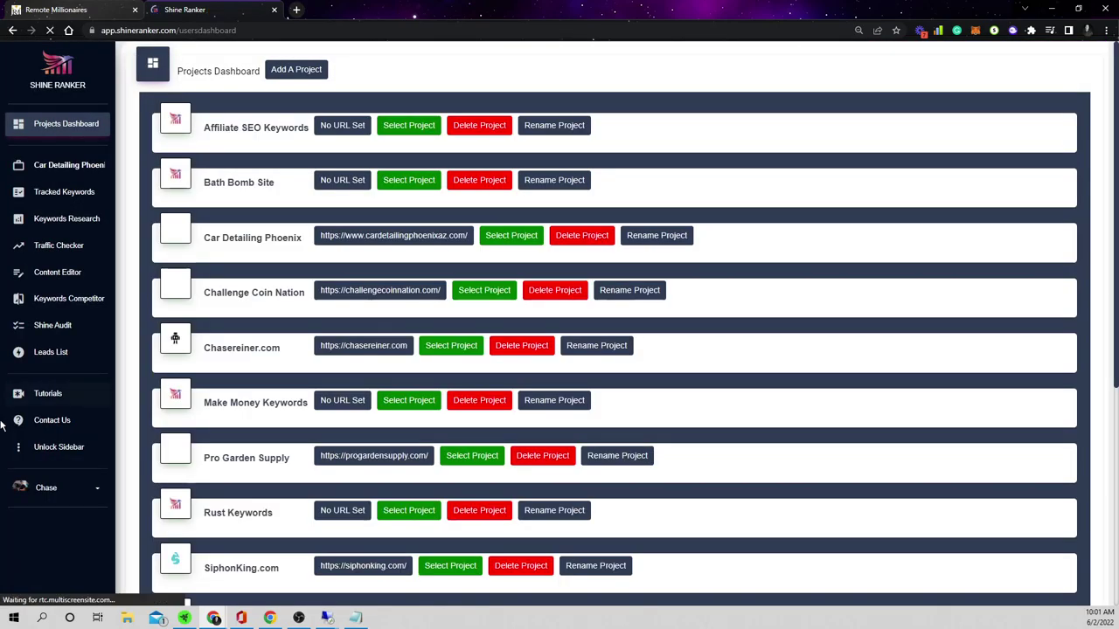
{"action": "left_click", "coordinate": [26, 325]}
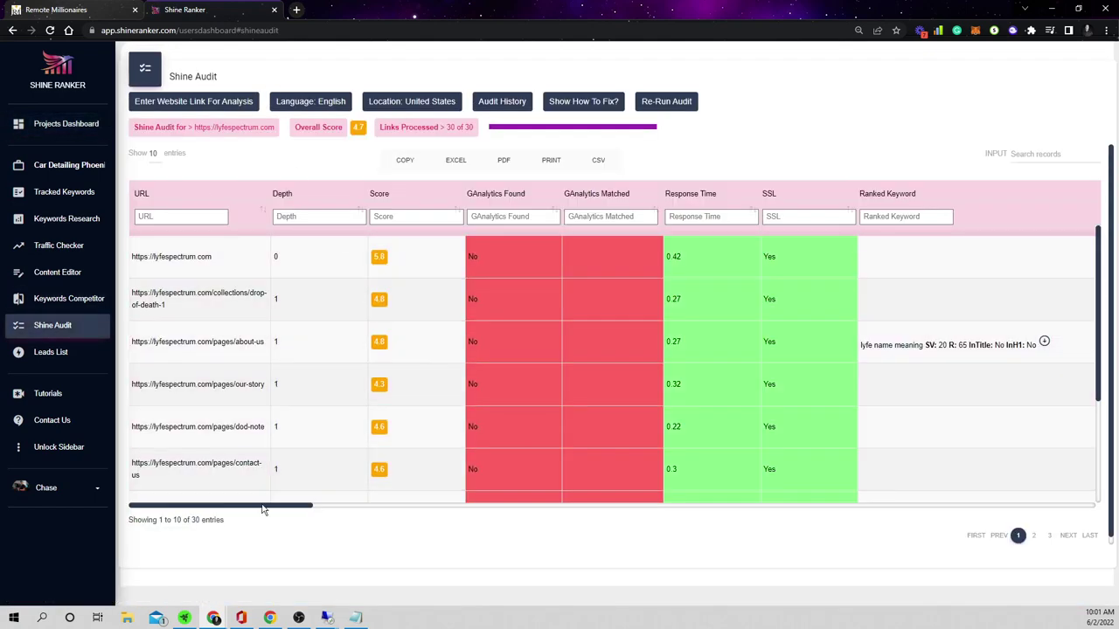
{"action": "left_click_drag", "start_coordinate": [262, 510], "coordinate": [265, 510]}
{"action": "left_click", "coordinate": [219, 103]}
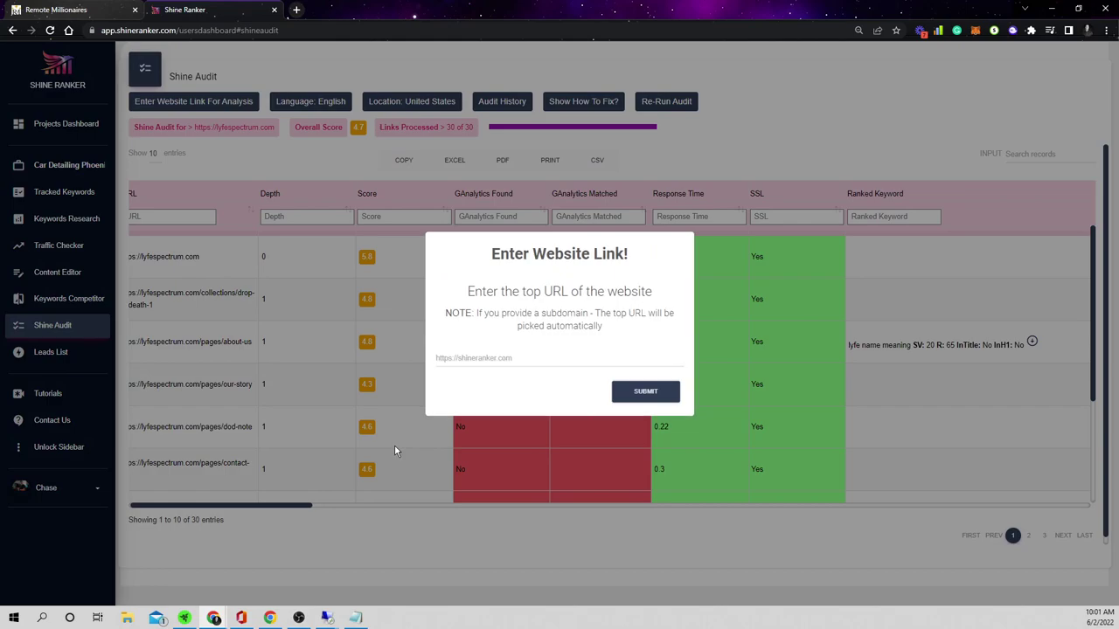
{"action": "left_click", "coordinate": [394, 451]}
{"action": "left_click_drag", "start_coordinate": [257, 510], "coordinate": [54, 441]}
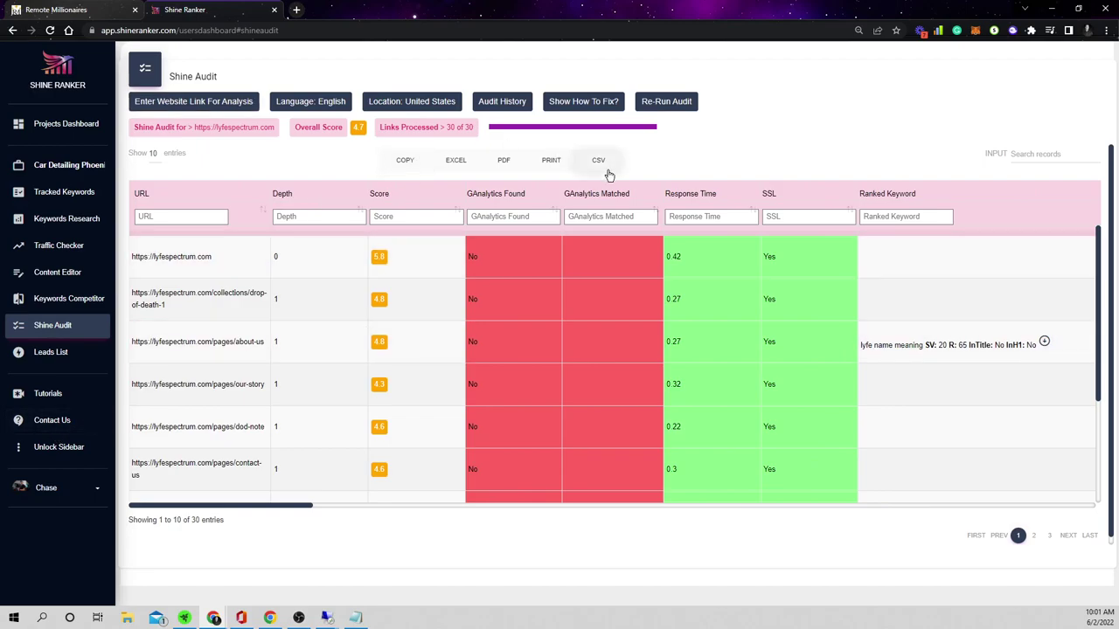
- Export the lyfespectrum.com audit table as a CSV file
{"action": "left_click", "coordinate": [598, 161]}
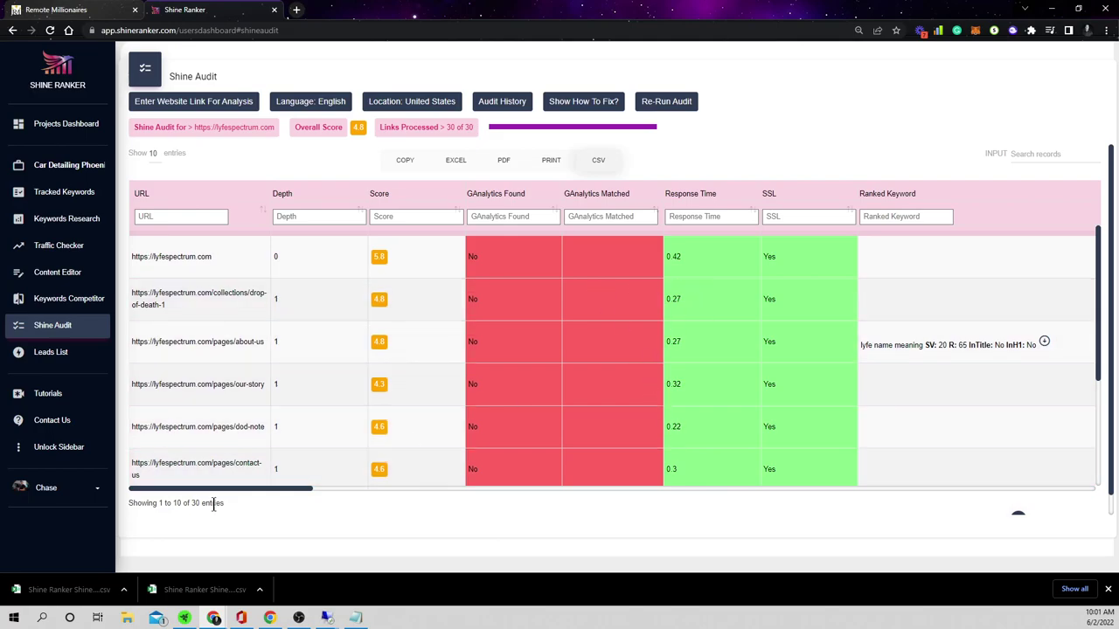
{"action": "left_click_drag", "start_coordinate": [271, 494], "coordinate": [738, 441]}
{"action": "left_click_drag", "start_coordinate": [548, 441], "coordinate": [499, 440]}
- Open chasereiner.com/flash-sale in a new tab and highlight THE SEO PRO POWER PACK heading
{"action": "left_click", "coordinate": [299, 9]}
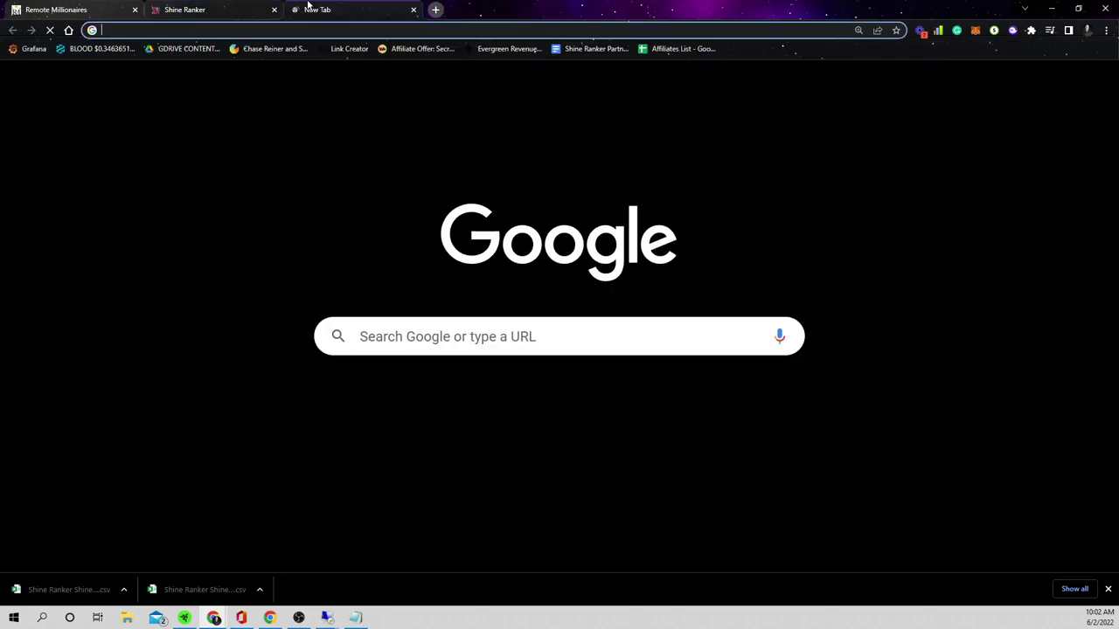
{"action": "type", "text": "chasereiner.com/"}
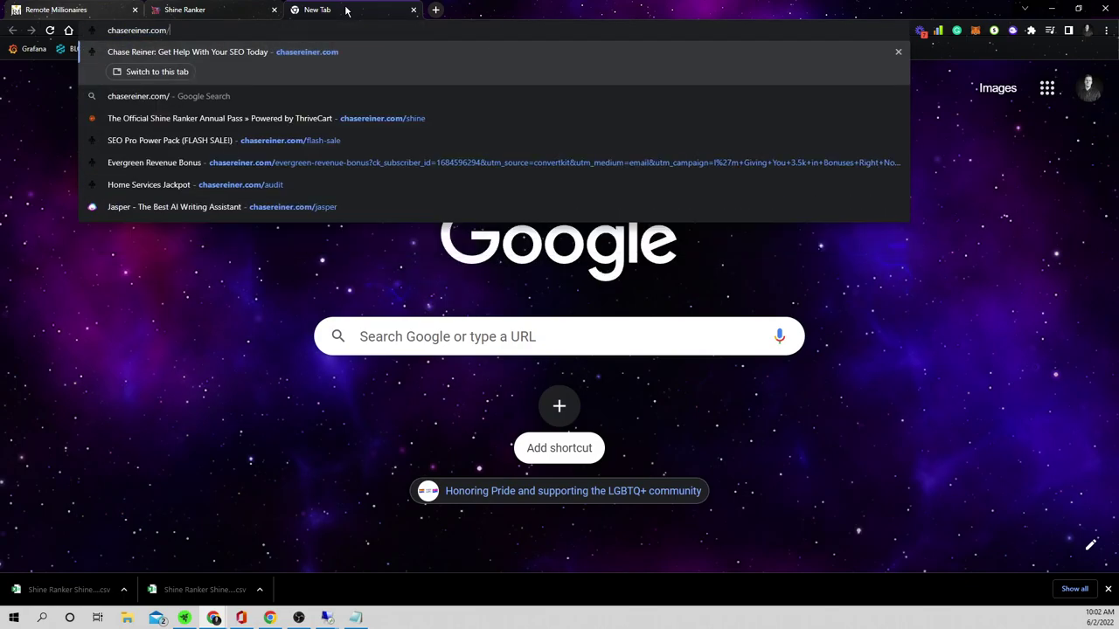
{"action": "type", "text": "flash"}
{"action": "key", "text": "Return"}
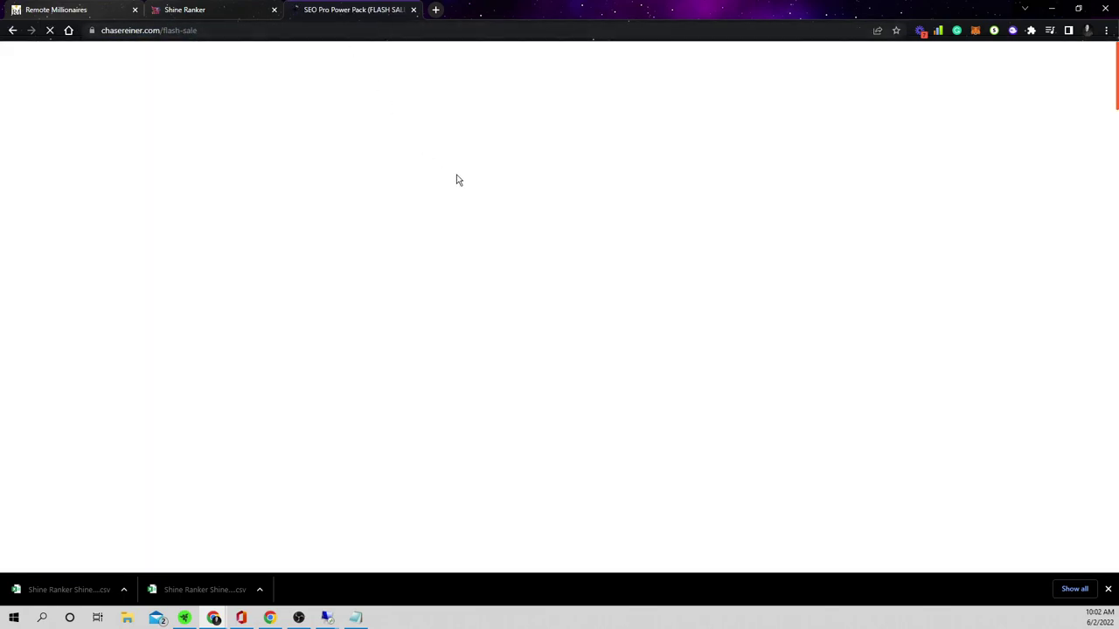
{"action": "scroll", "coordinate": [639, 249], "scroll_direction": "down", "scroll_amount": 5}
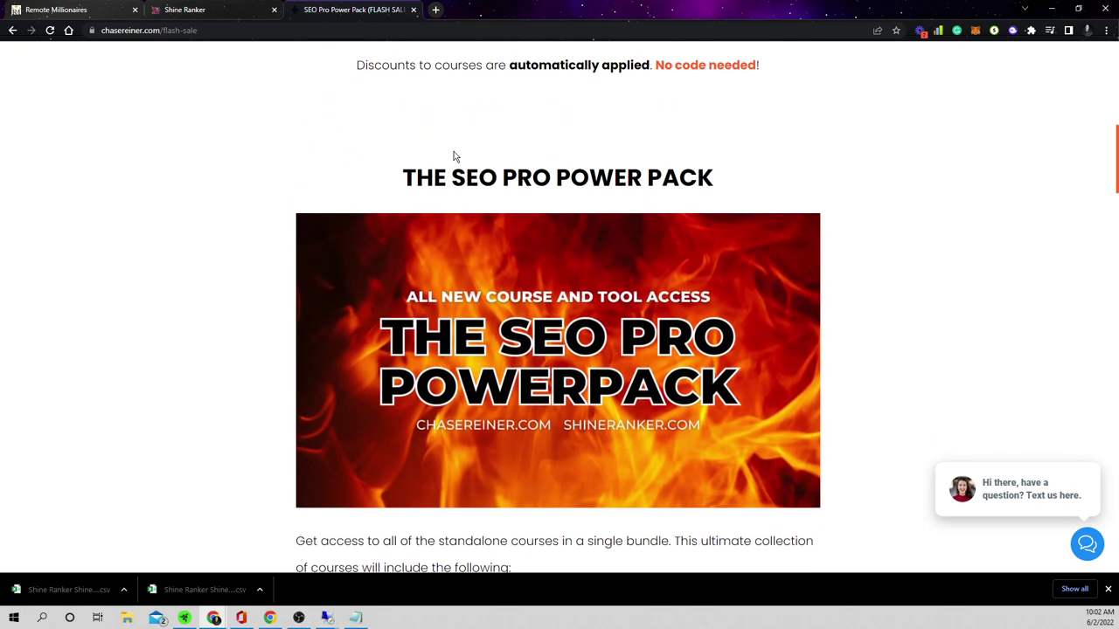
{"action": "left_click_drag", "start_coordinate": [417, 172], "coordinate": [896, 168]}
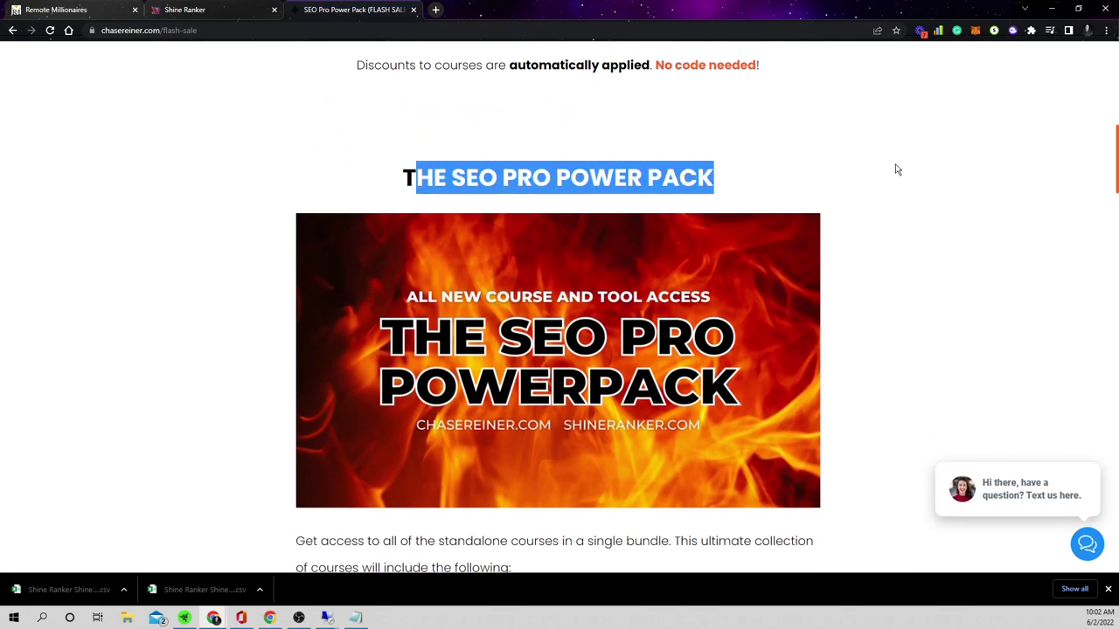
- Highlight the seven bundled courses priced $997, then return to the Shine Ranker tab
{"action": "scroll", "coordinate": [694, 231], "scroll_direction": "down", "scroll_amount": 5}
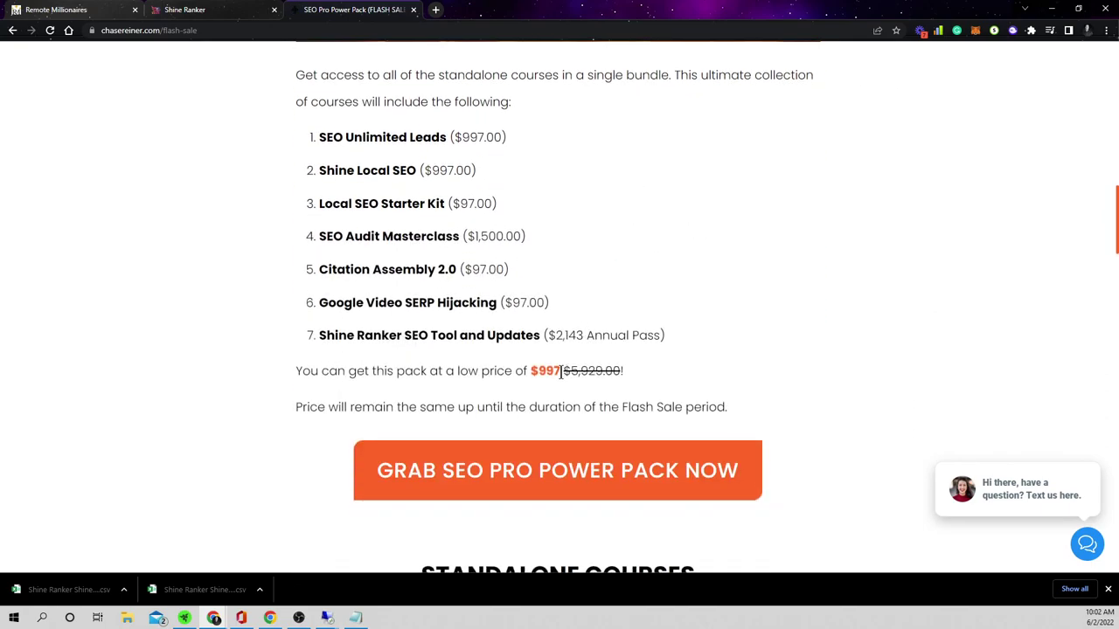
{"action": "scroll", "coordinate": [550, 403], "scroll_direction": "up", "scroll_amount": 1}
{"action": "left_click_drag", "start_coordinate": [313, 253], "coordinate": [374, 352]}
{"action": "left_click", "coordinate": [628, 439]}
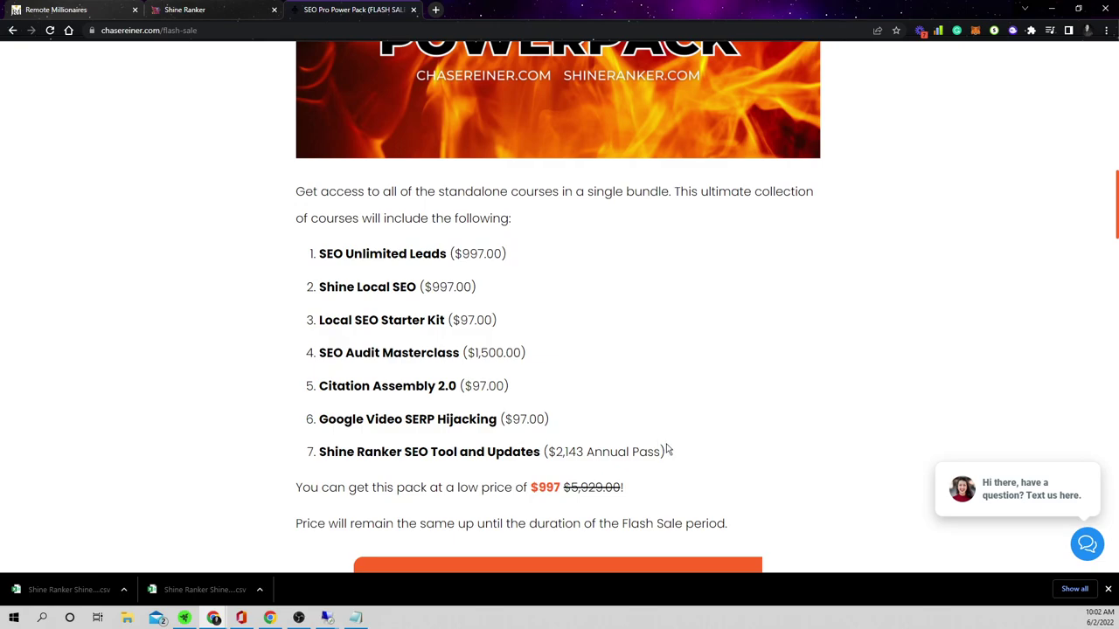
{"action": "scroll", "coordinate": [624, 429], "scroll_direction": "down", "scroll_amount": 2}
{"action": "scroll", "coordinate": [656, 442], "scroll_direction": "up", "scroll_amount": 5}
{"action": "scroll", "coordinate": [638, 347], "scroll_direction": "up", "scroll_amount": 1}
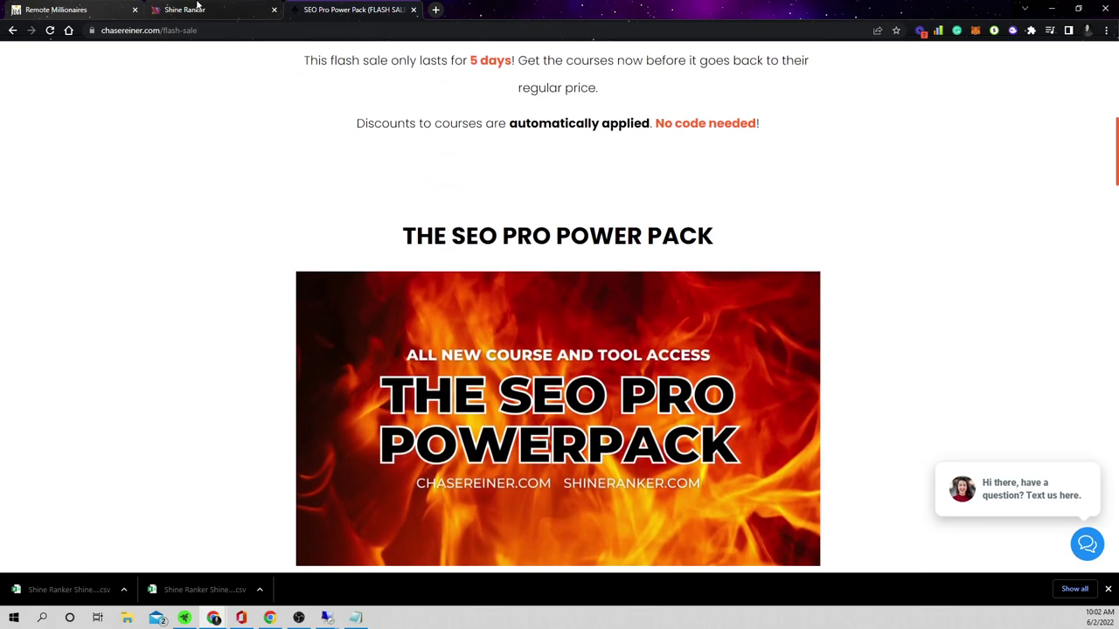
{"action": "left_click", "coordinate": [289, 9]}
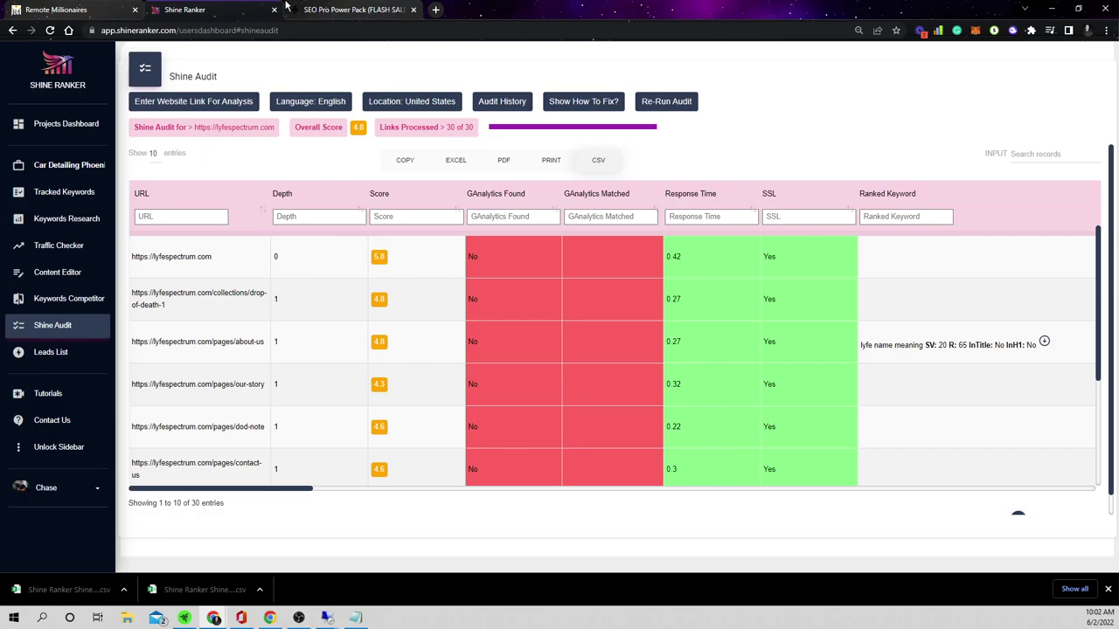
{"action": "mouse_move", "coordinate": [326, 617]}
{"action": "scroll", "coordinate": [612, 227], "scroll_direction": "down", "scroll_amount": 1}
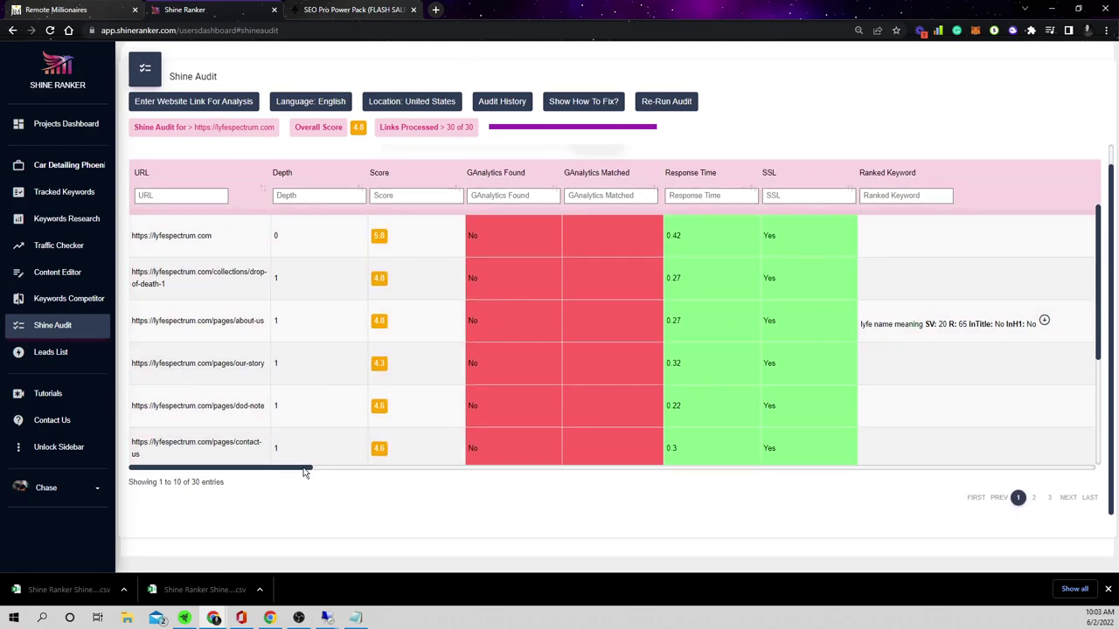
{"action": "left_click_drag", "start_coordinate": [305, 472], "coordinate": [35, 394]}
{"action": "scroll", "coordinate": [825, 226], "scroll_direction": "up", "scroll_amount": 1}
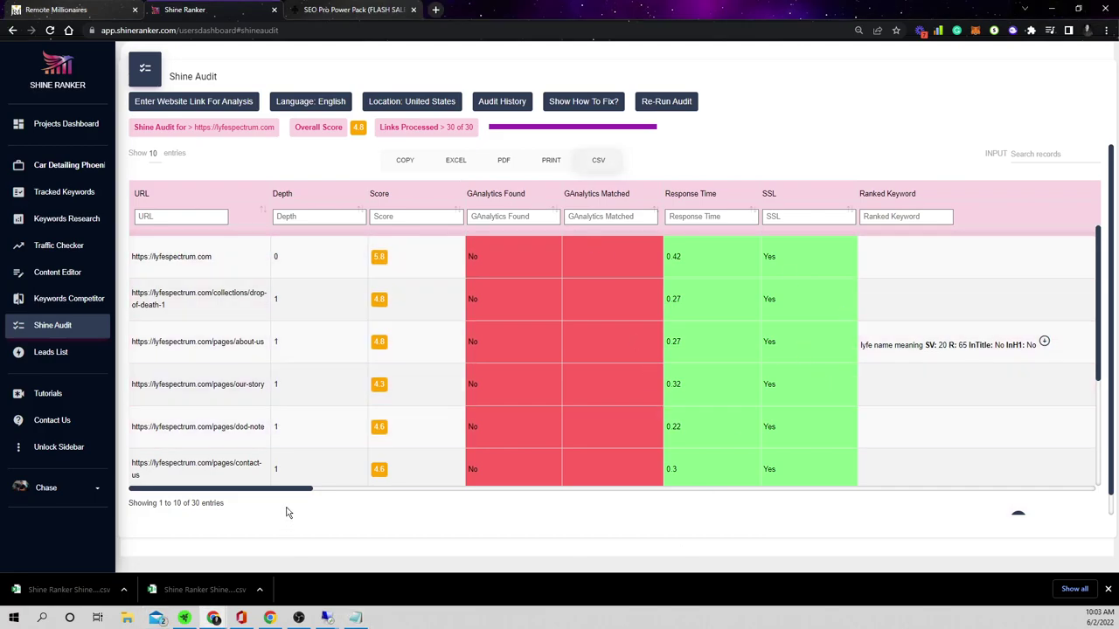
{"action": "left_click_drag", "start_coordinate": [306, 489], "coordinate": [407, 547]}
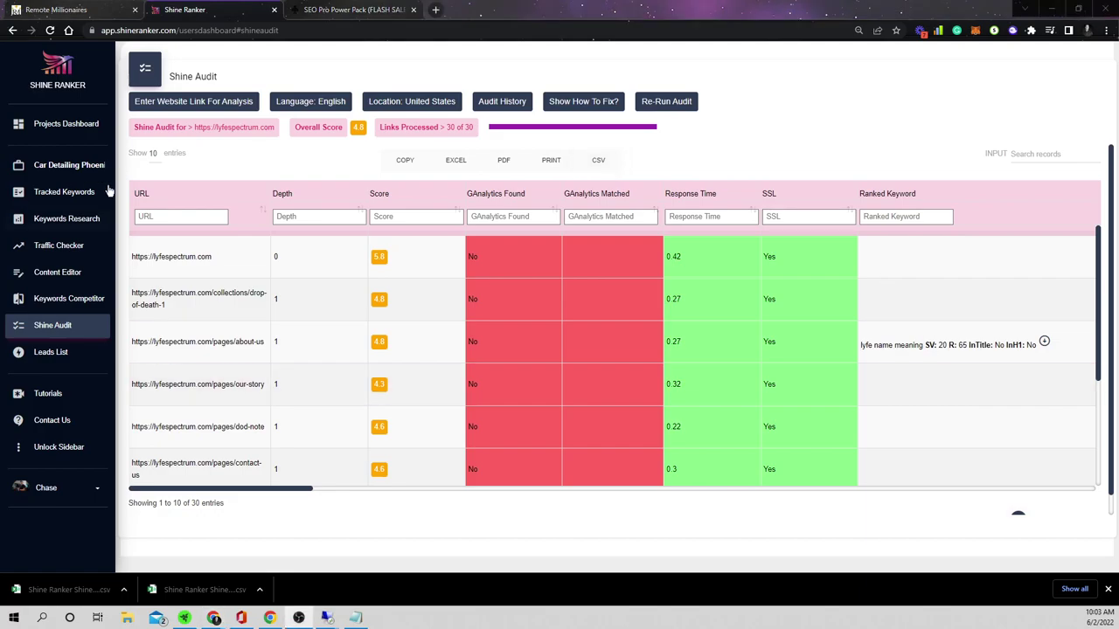
{"action": "left_click_drag", "start_coordinate": [263, 293], "coordinate": [262, 341]}
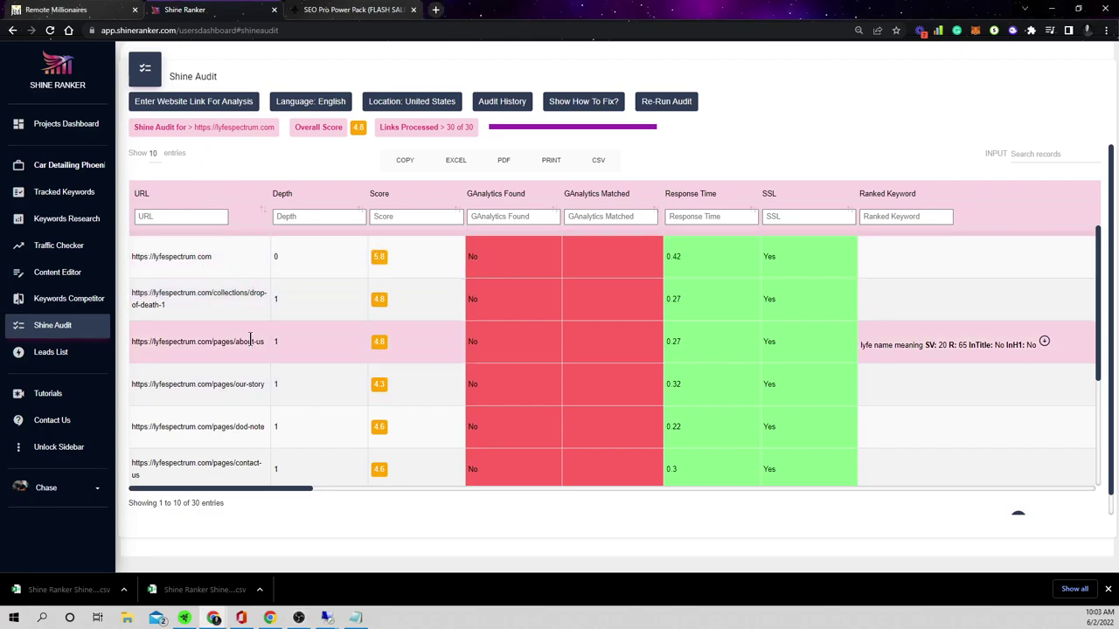
{"action": "left_click_drag", "start_coordinate": [171, 257], "coordinate": [513, 319]}
{"action": "left_click", "coordinate": [513, 320]}
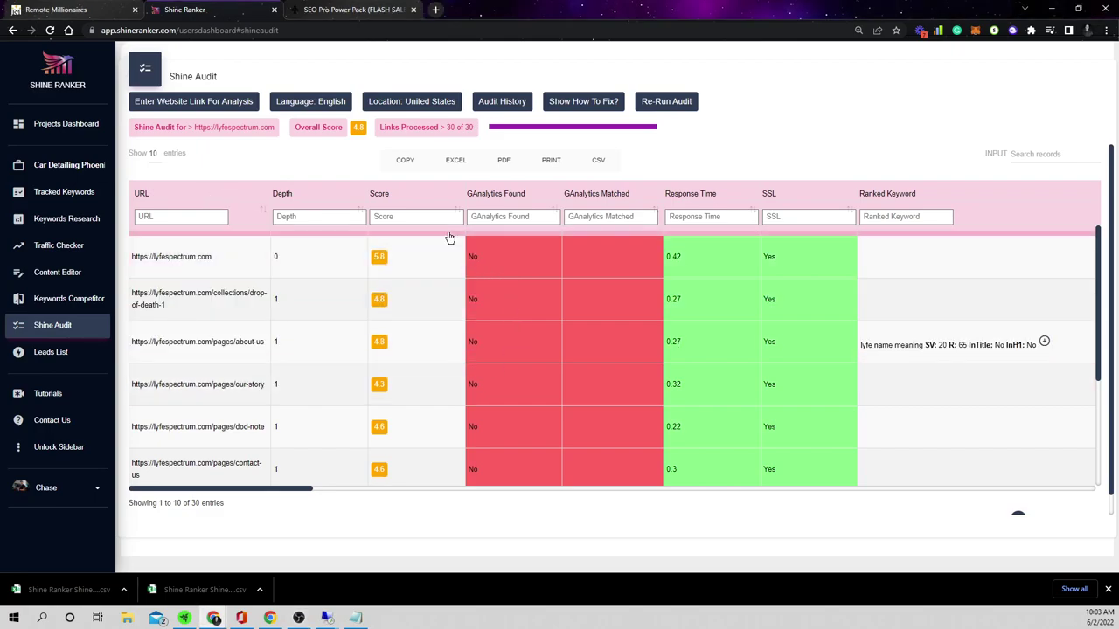
{"action": "left_click_drag", "start_coordinate": [433, 256], "coordinate": [513, 273]}
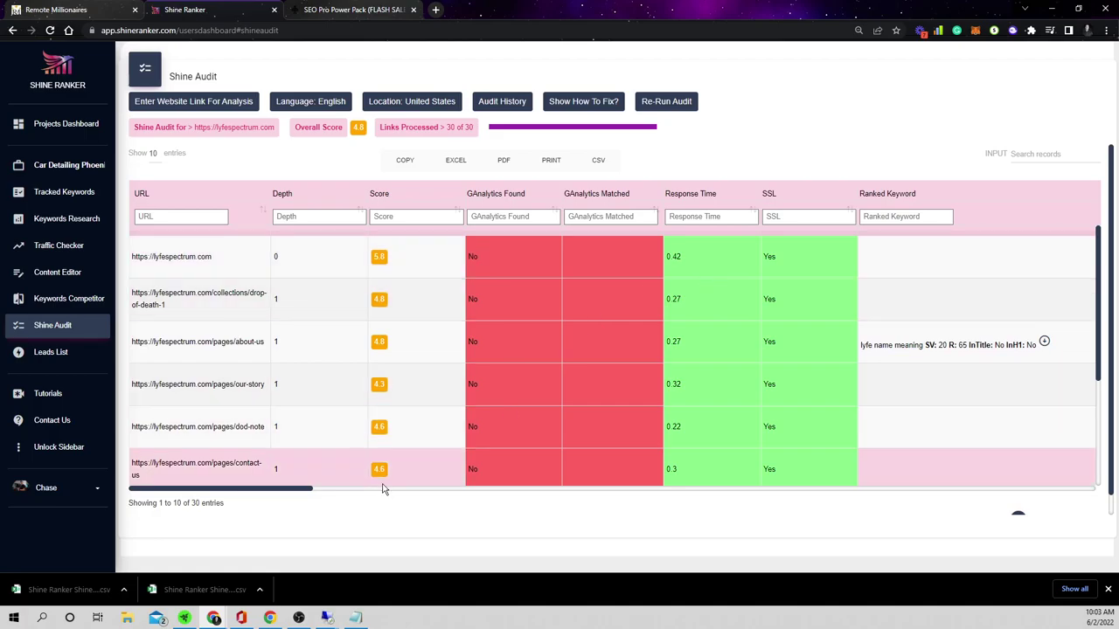
{"action": "left_click", "coordinate": [298, 473]}
{"action": "left_click_drag", "start_coordinate": [291, 492], "coordinate": [310, 447]}
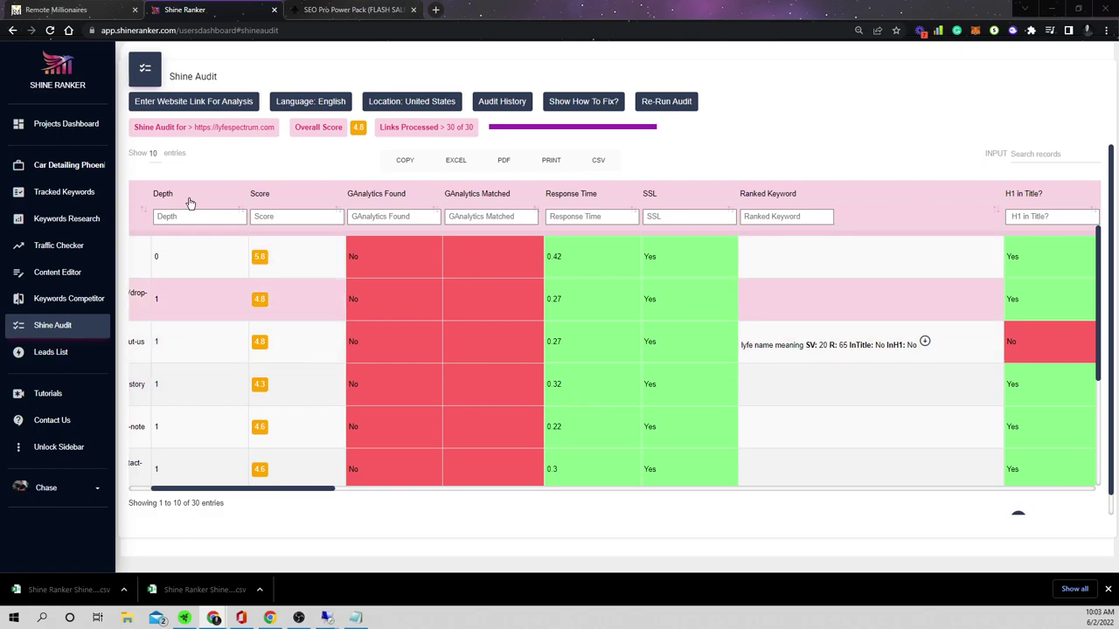
{"action": "left_click", "coordinate": [297, 8]}
- Scroll GoHighLevel's conversation thread to the top, then switch back to the SEO Pro Power Pack page
{"action": "left_click", "coordinate": [122, 9]}
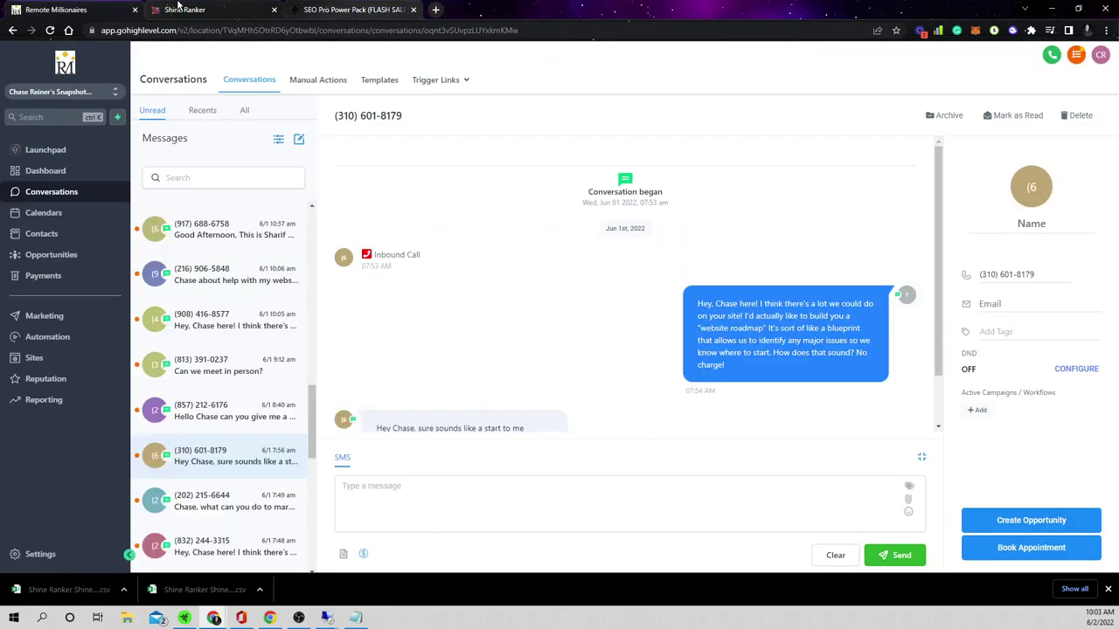
{"action": "left_click_drag", "start_coordinate": [309, 459], "coordinate": [351, 314]}
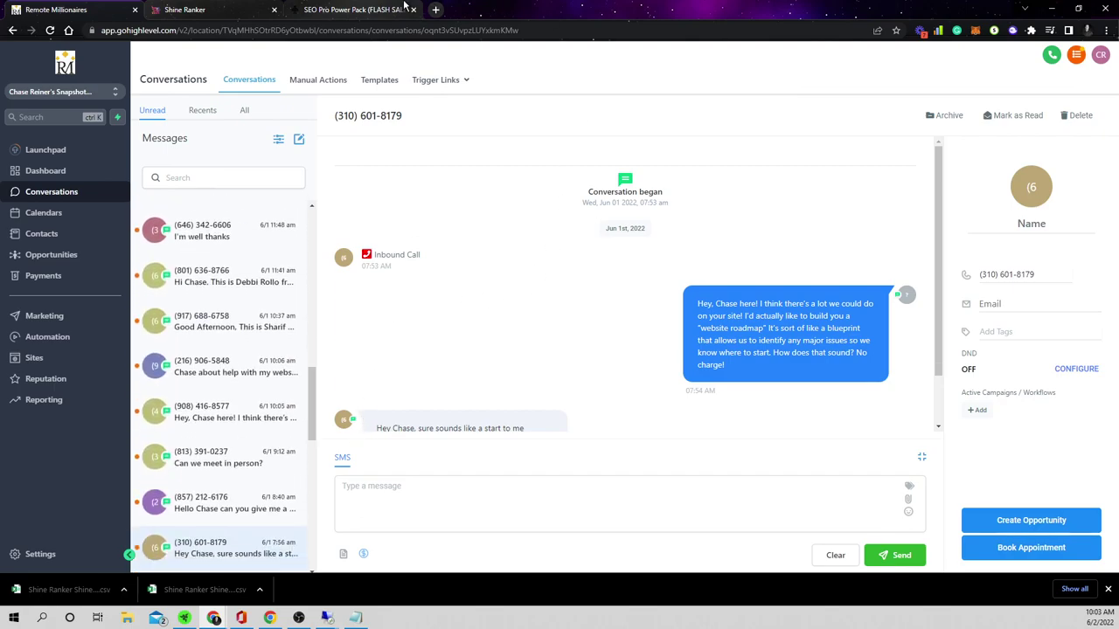
{"action": "left_click", "coordinate": [405, 7]}
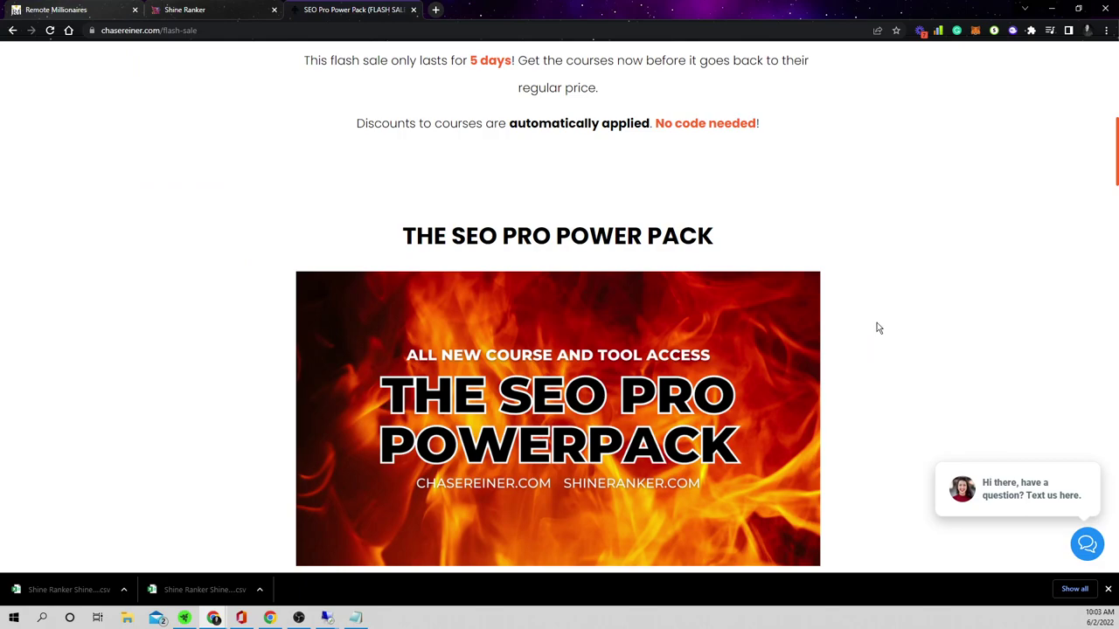